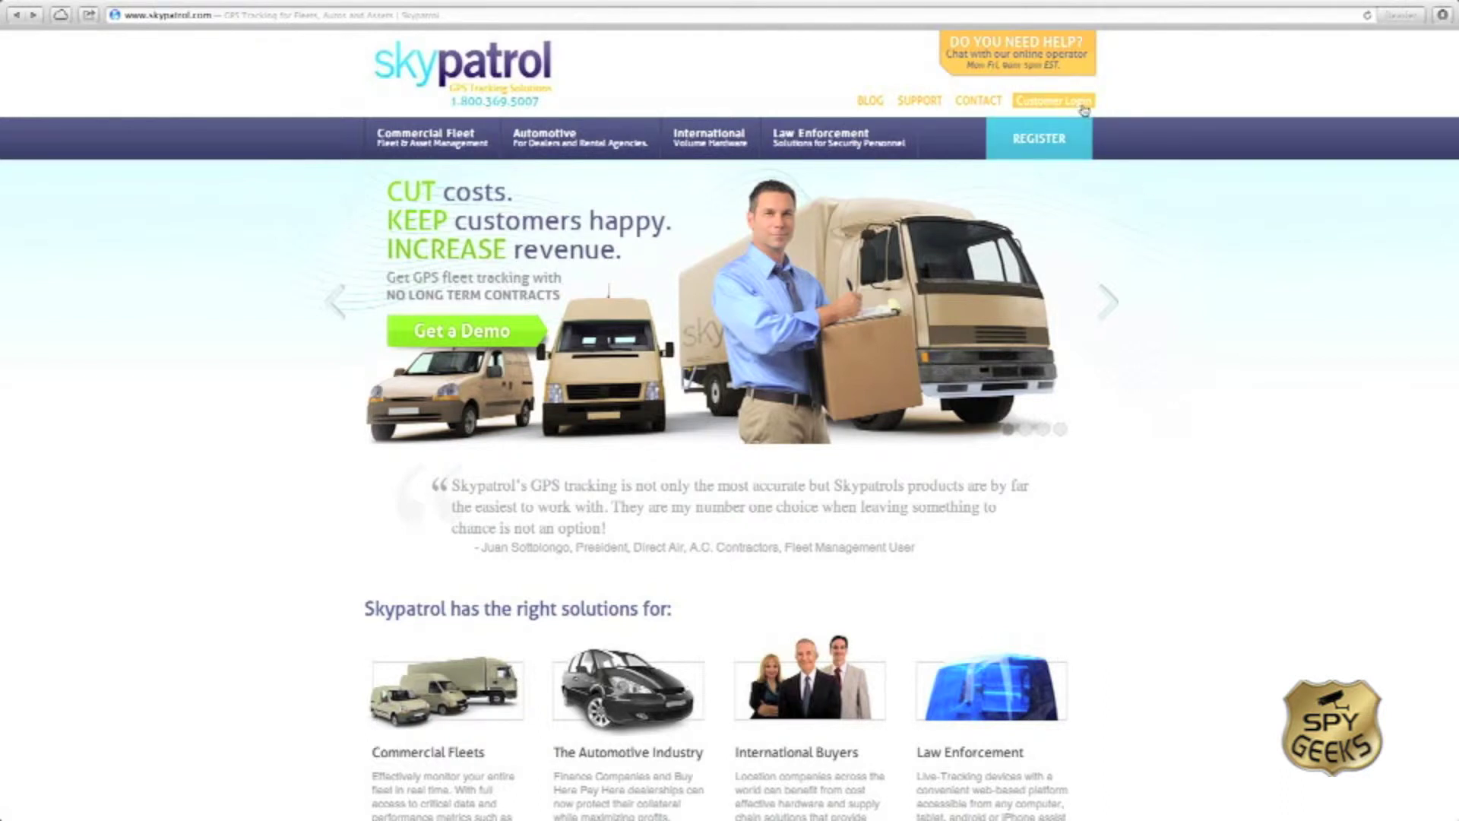
Step: Sign in through Customer Login using the saved user name and password
click(1084, 110)
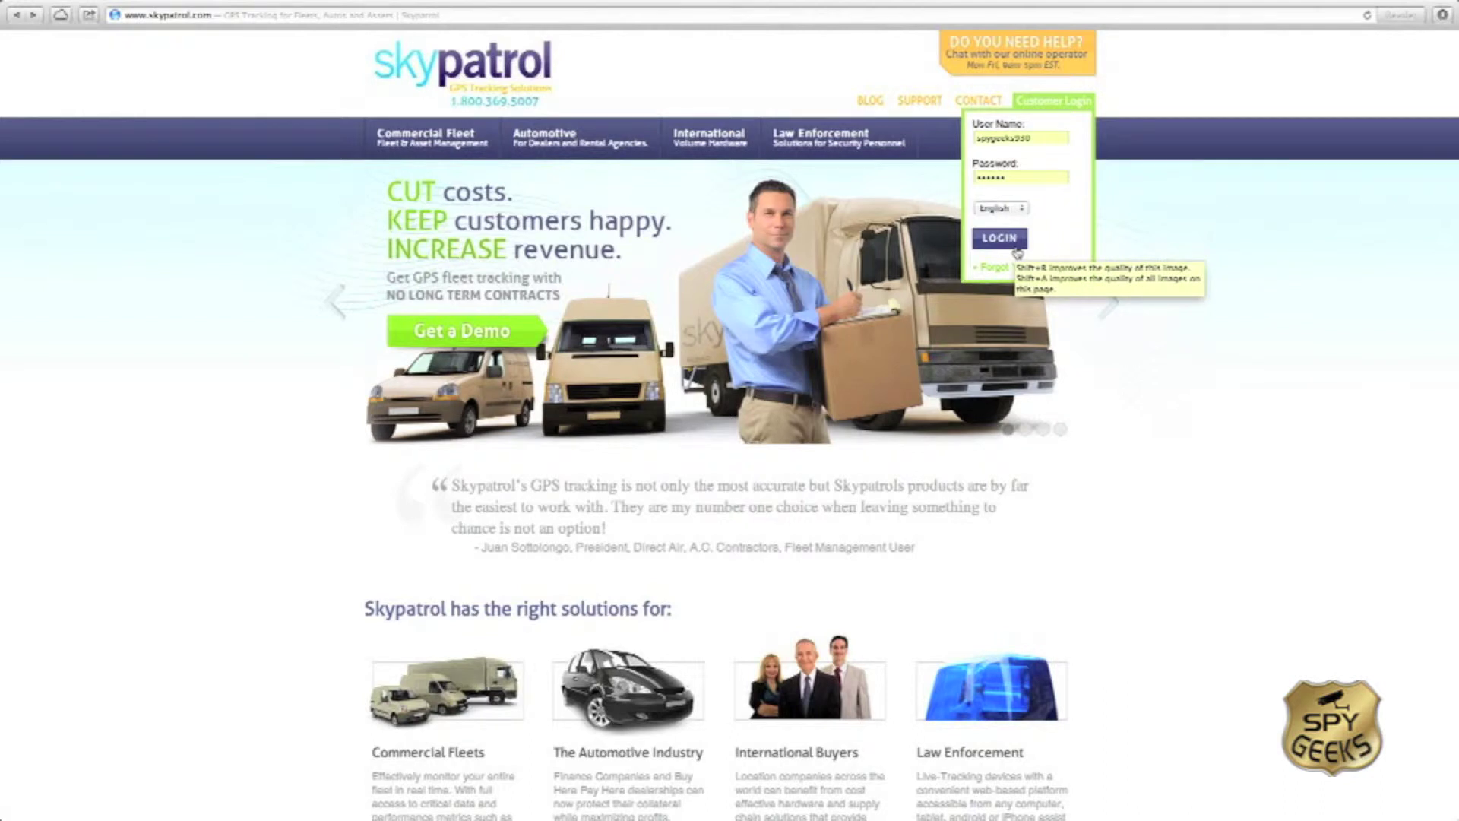
click(999, 238)
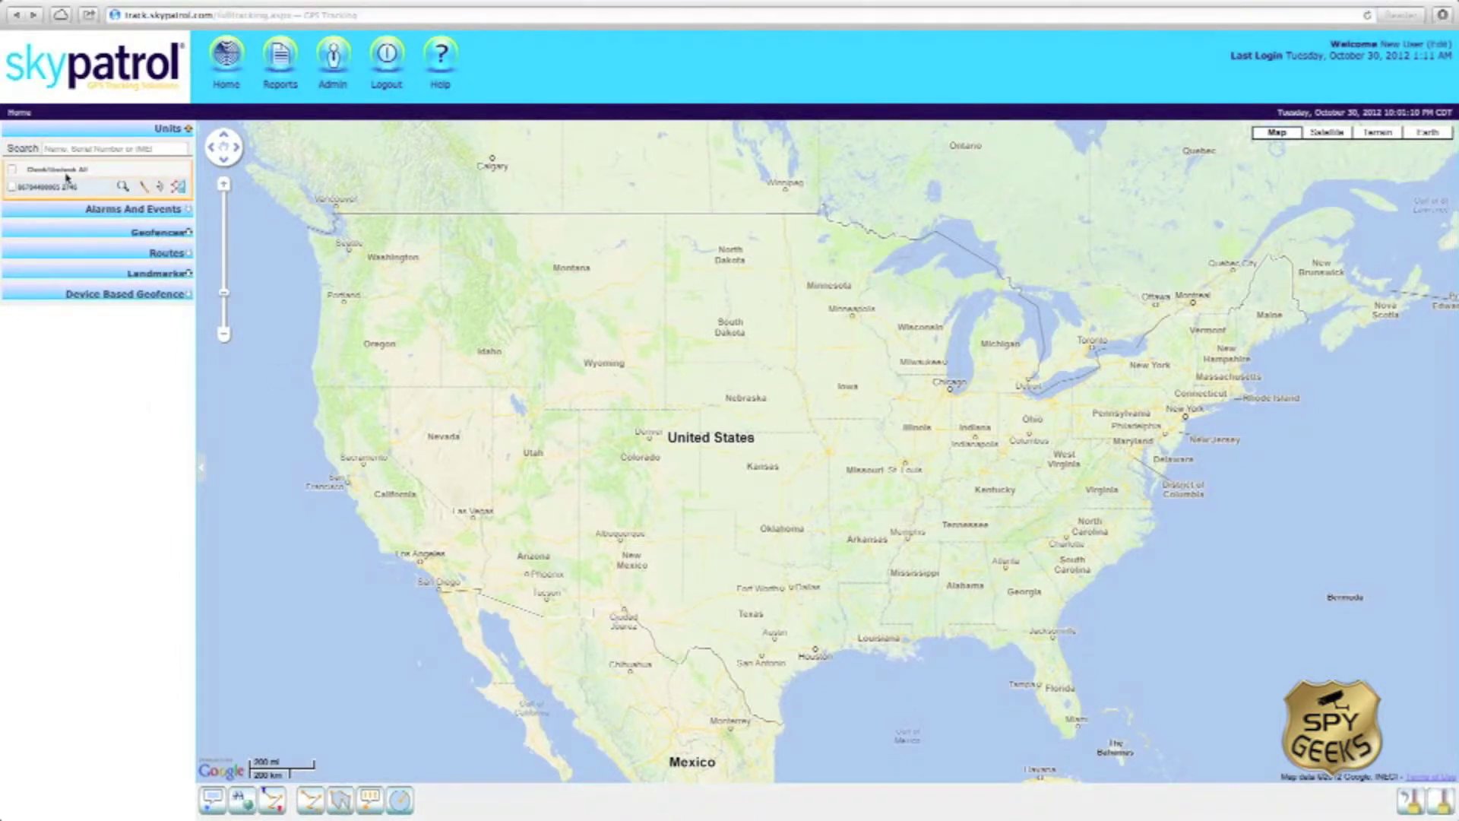
Step: Check the tracked unit in the Units panel to centre the map on its marker in Norman
mouse_move(24, 190)
click(12, 188)
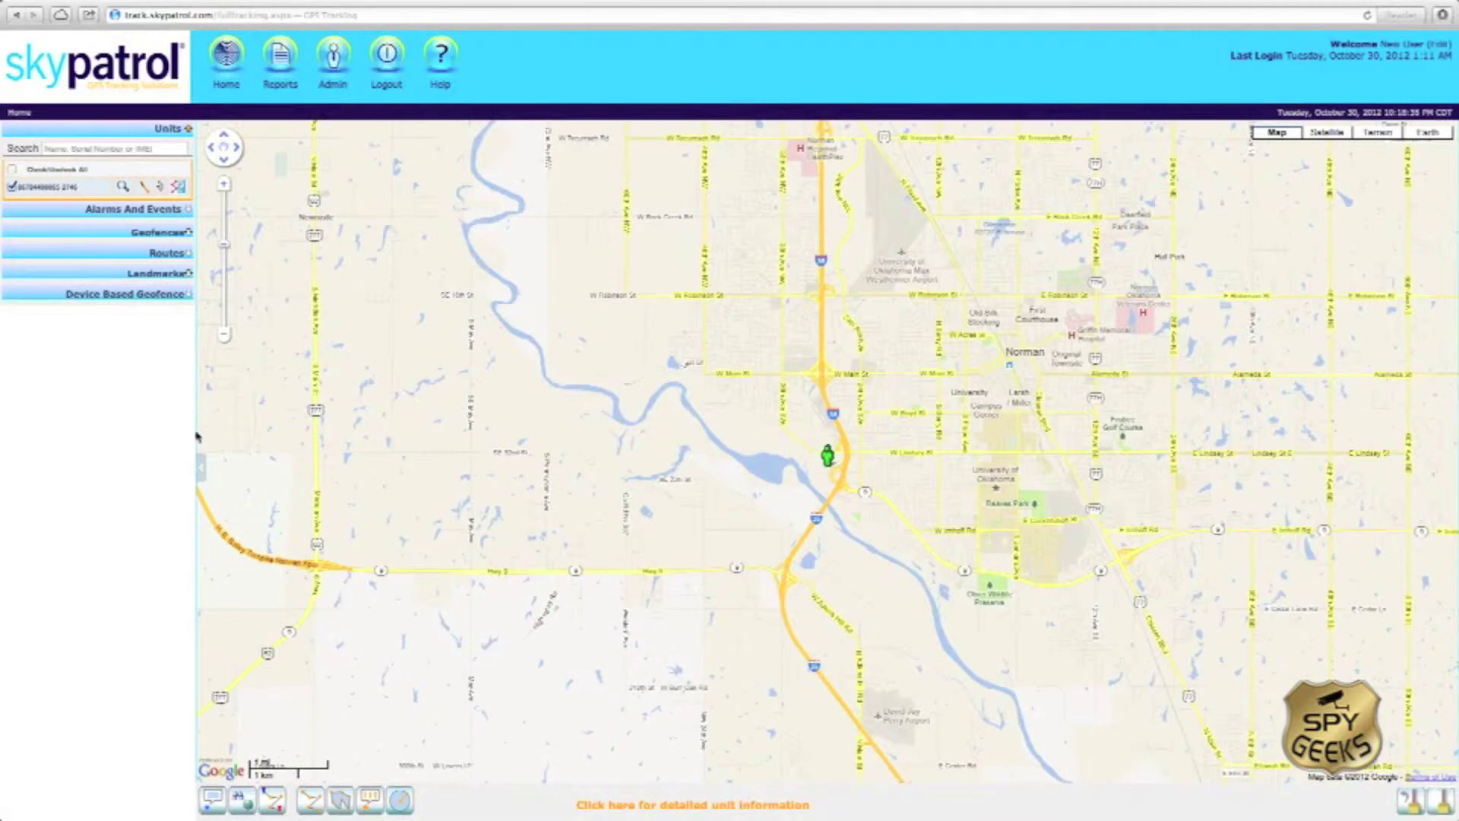
Step: Zoom in and draw a four-corner geofence from W Main St down around the unit's position
click(228, 192)
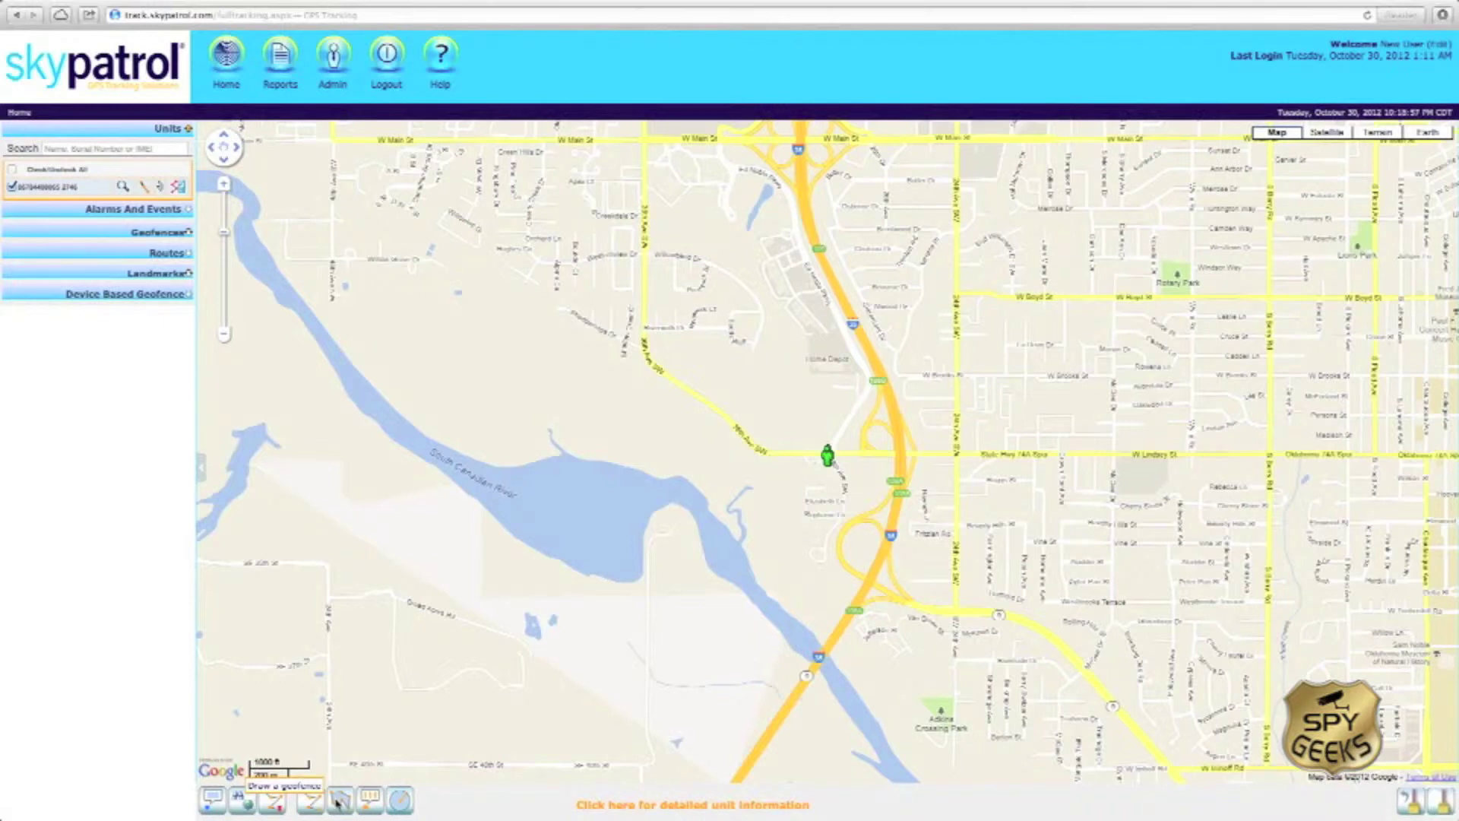
click(340, 800)
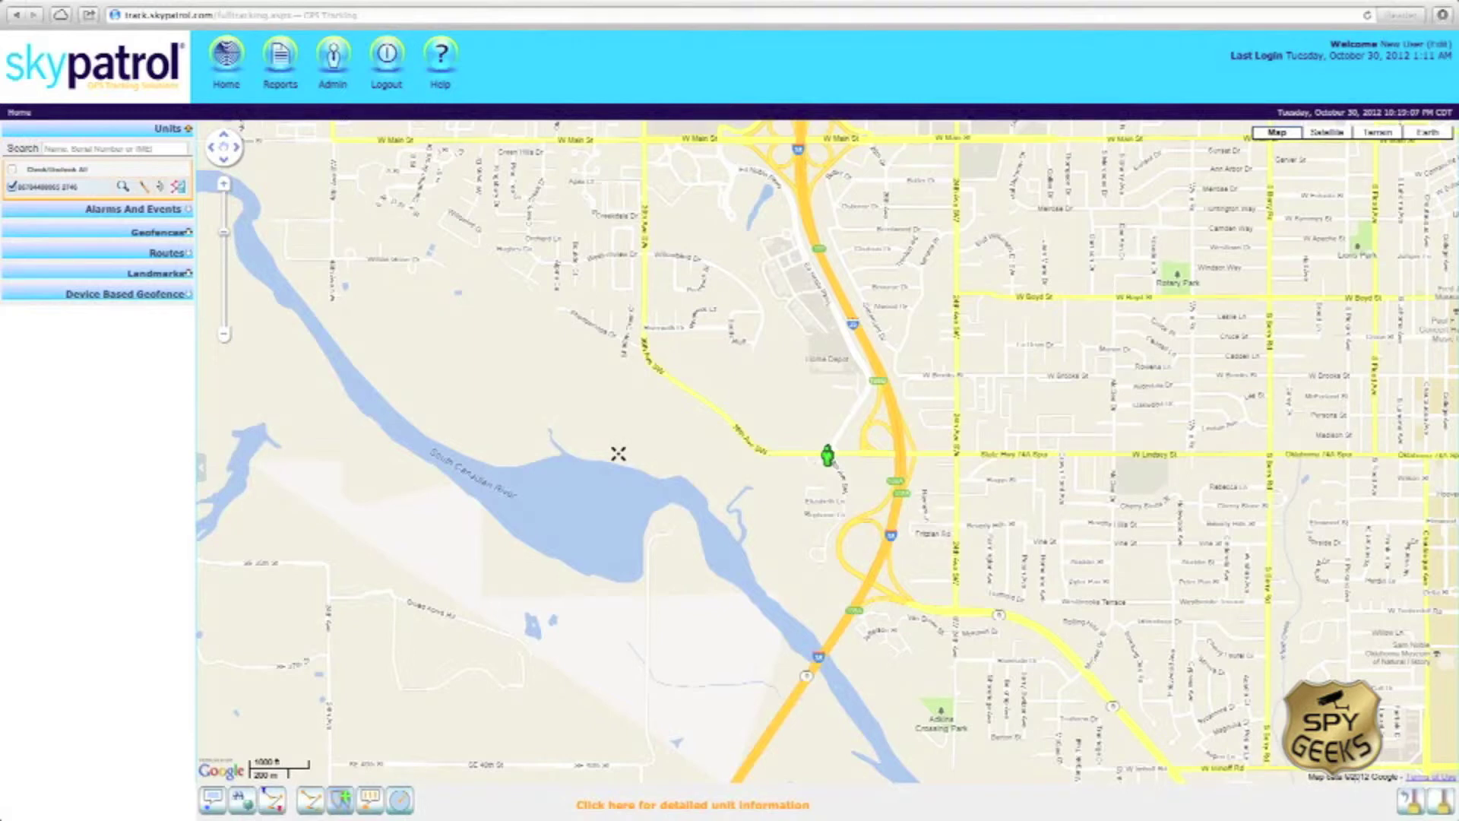
click(618, 454)
click(971, 456)
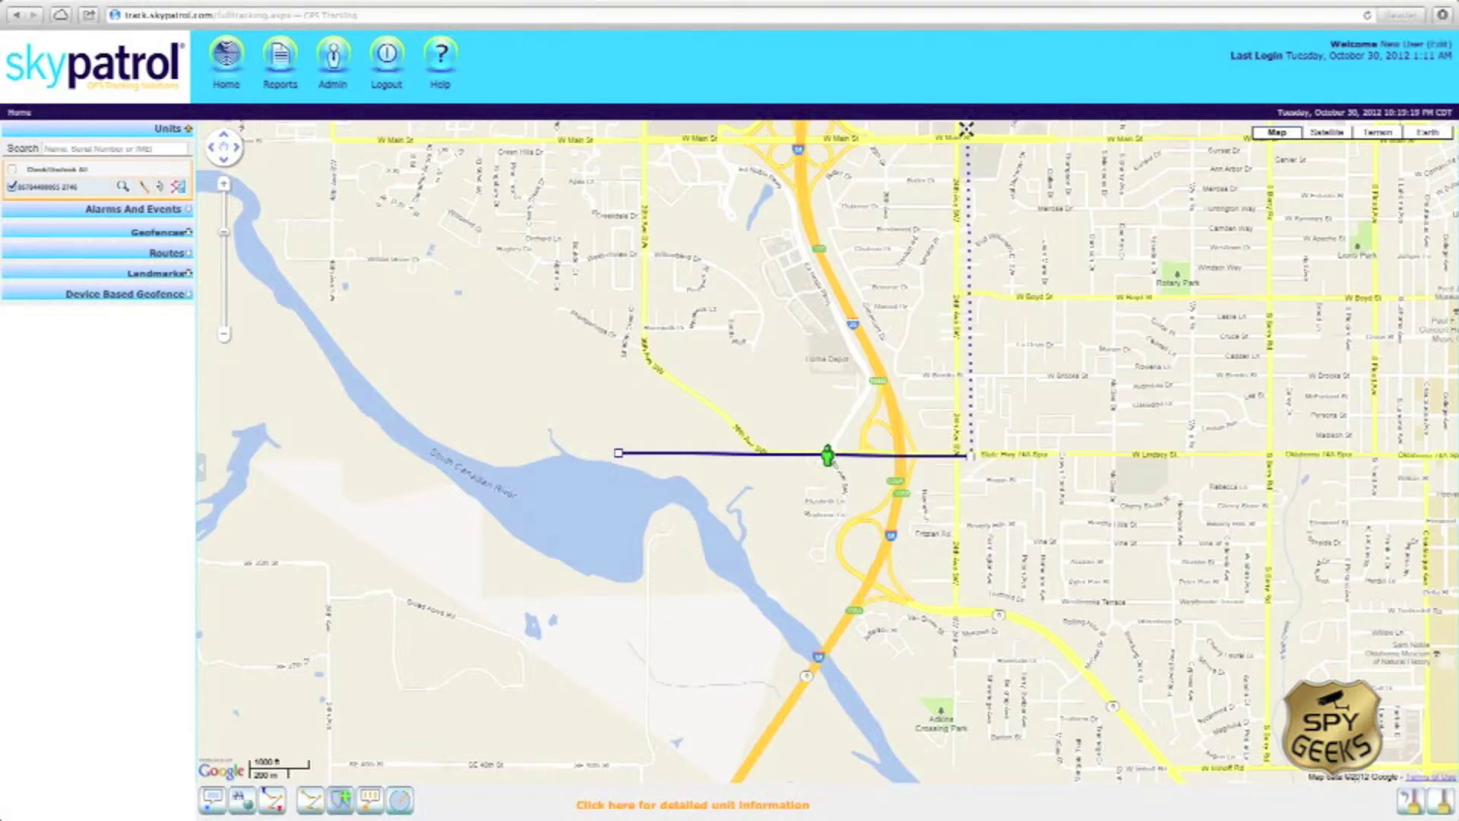
click(966, 130)
scroll(966, 130, up, 2)
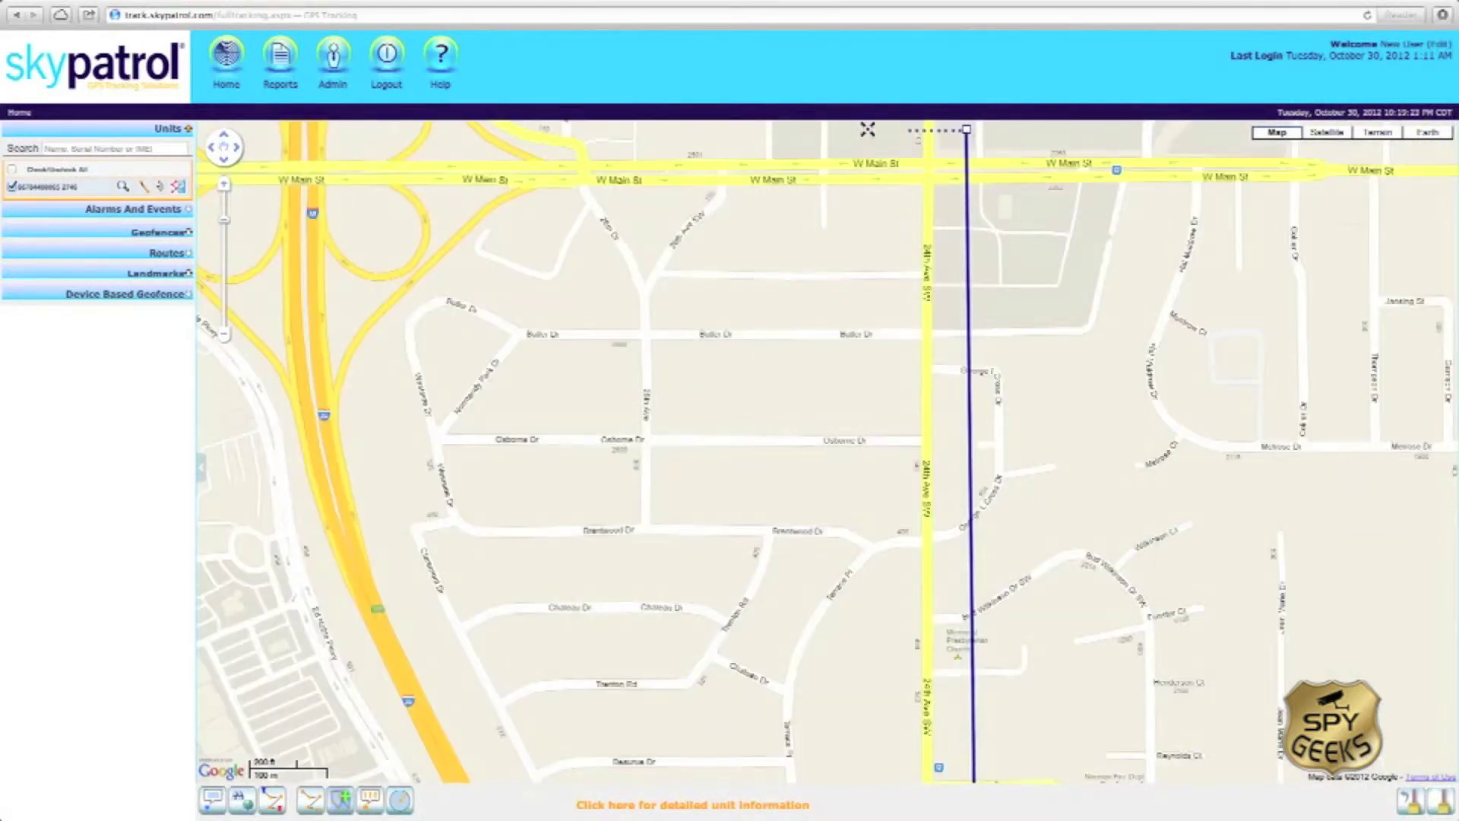
click(228, 339)
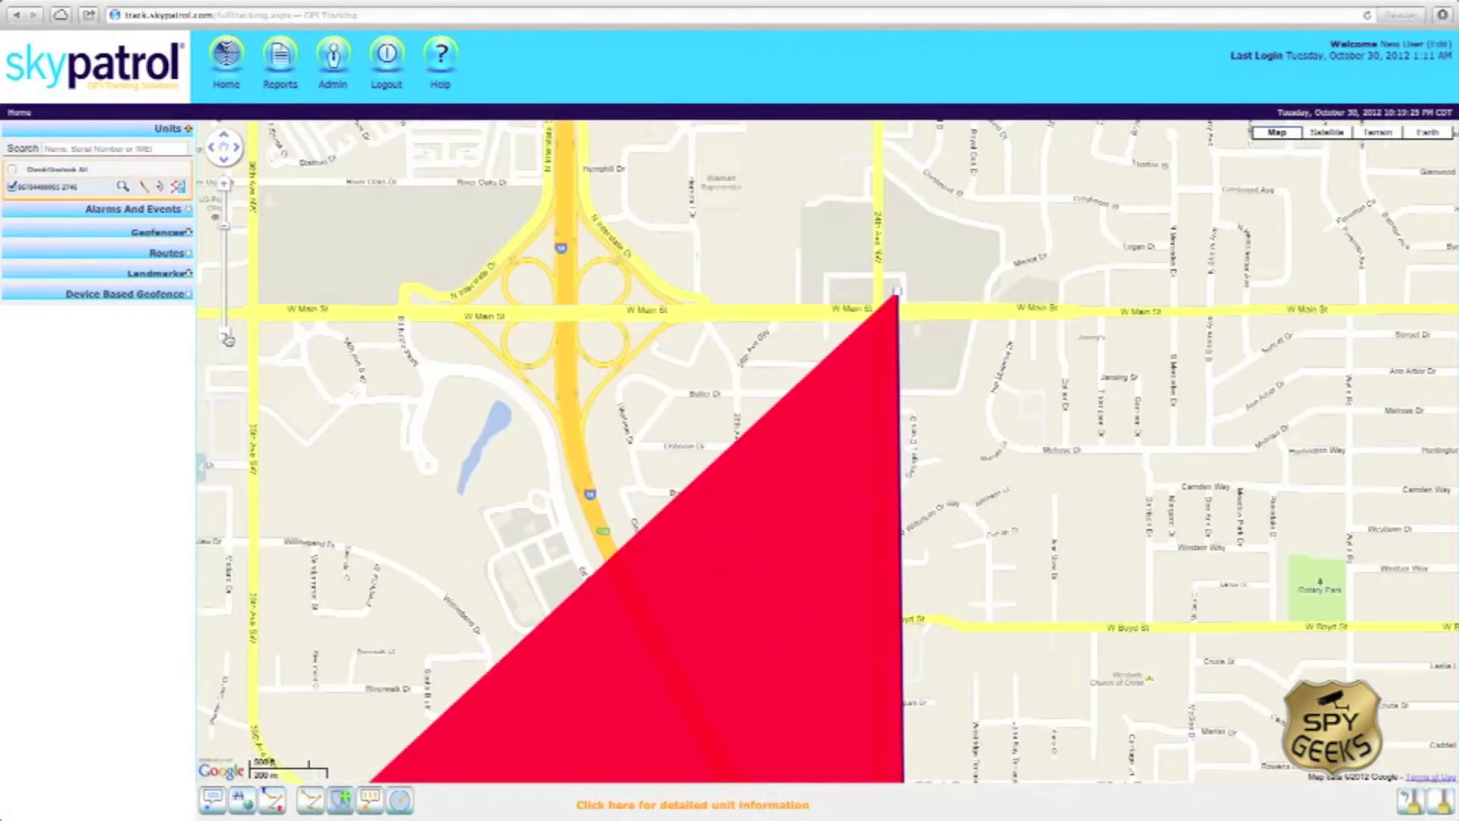
click(228, 339)
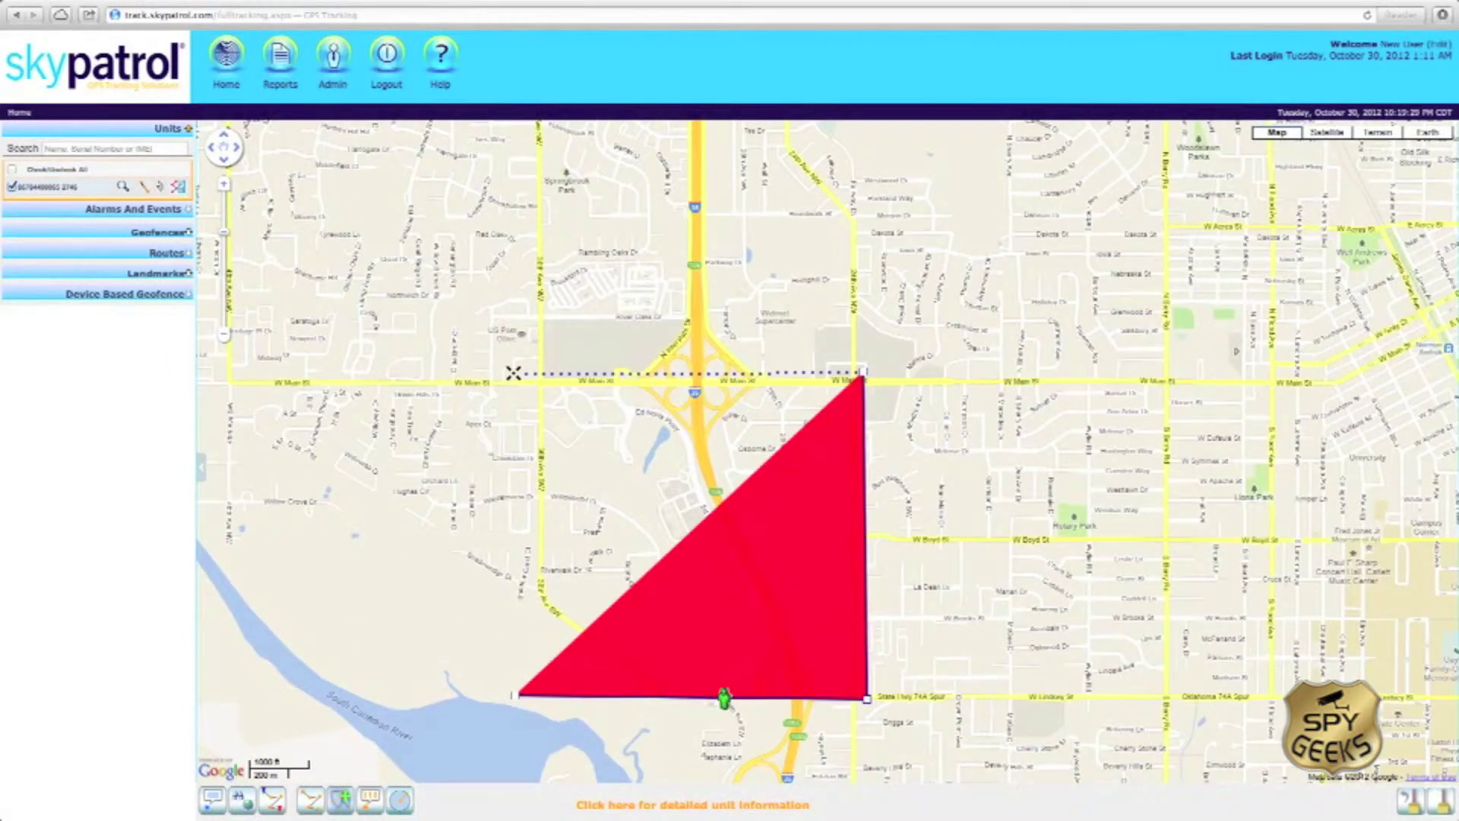
click(513, 374)
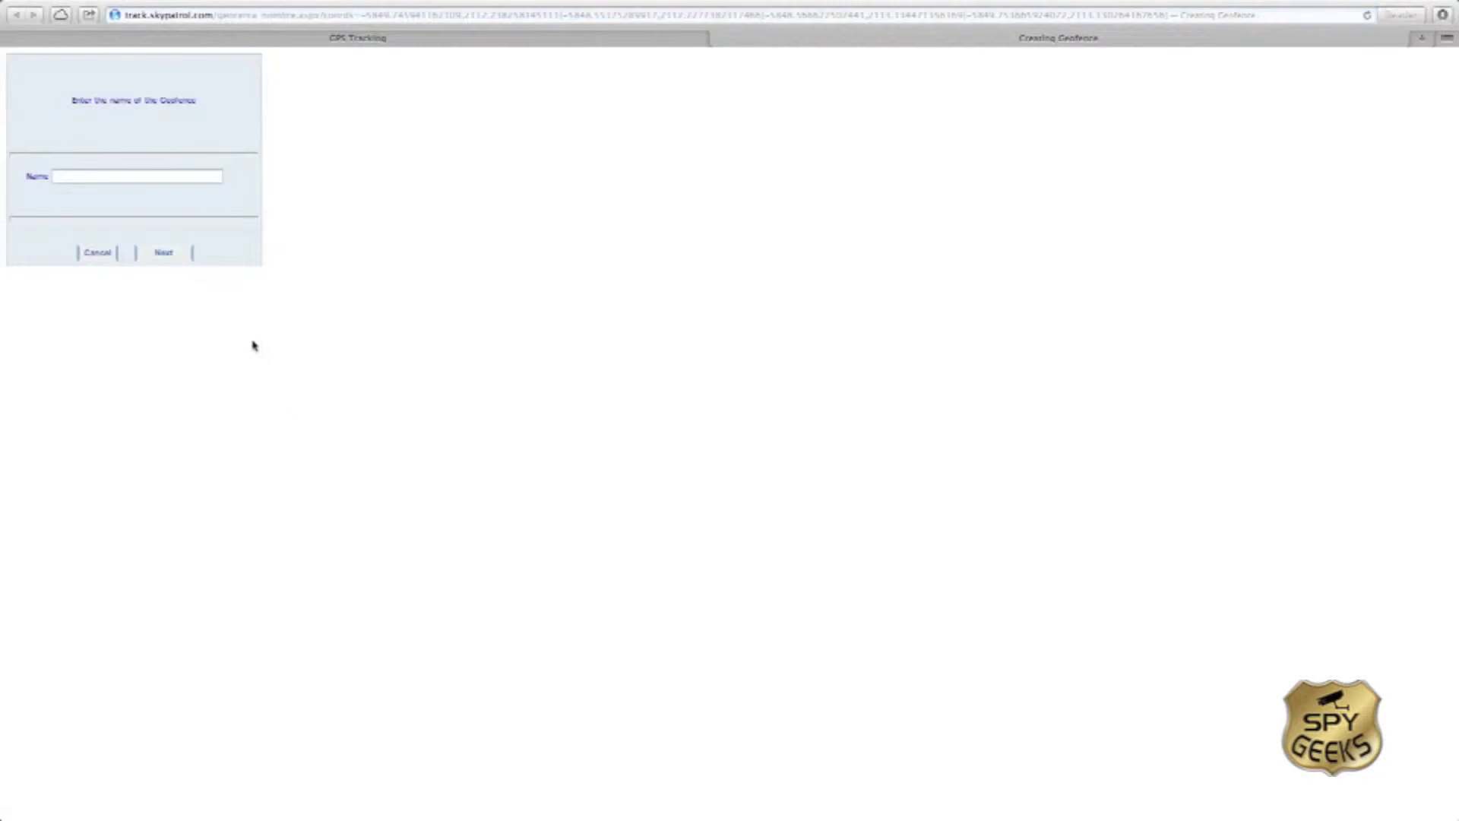
Step: Name the new geofence Child's Work Area and continue
click(126, 175)
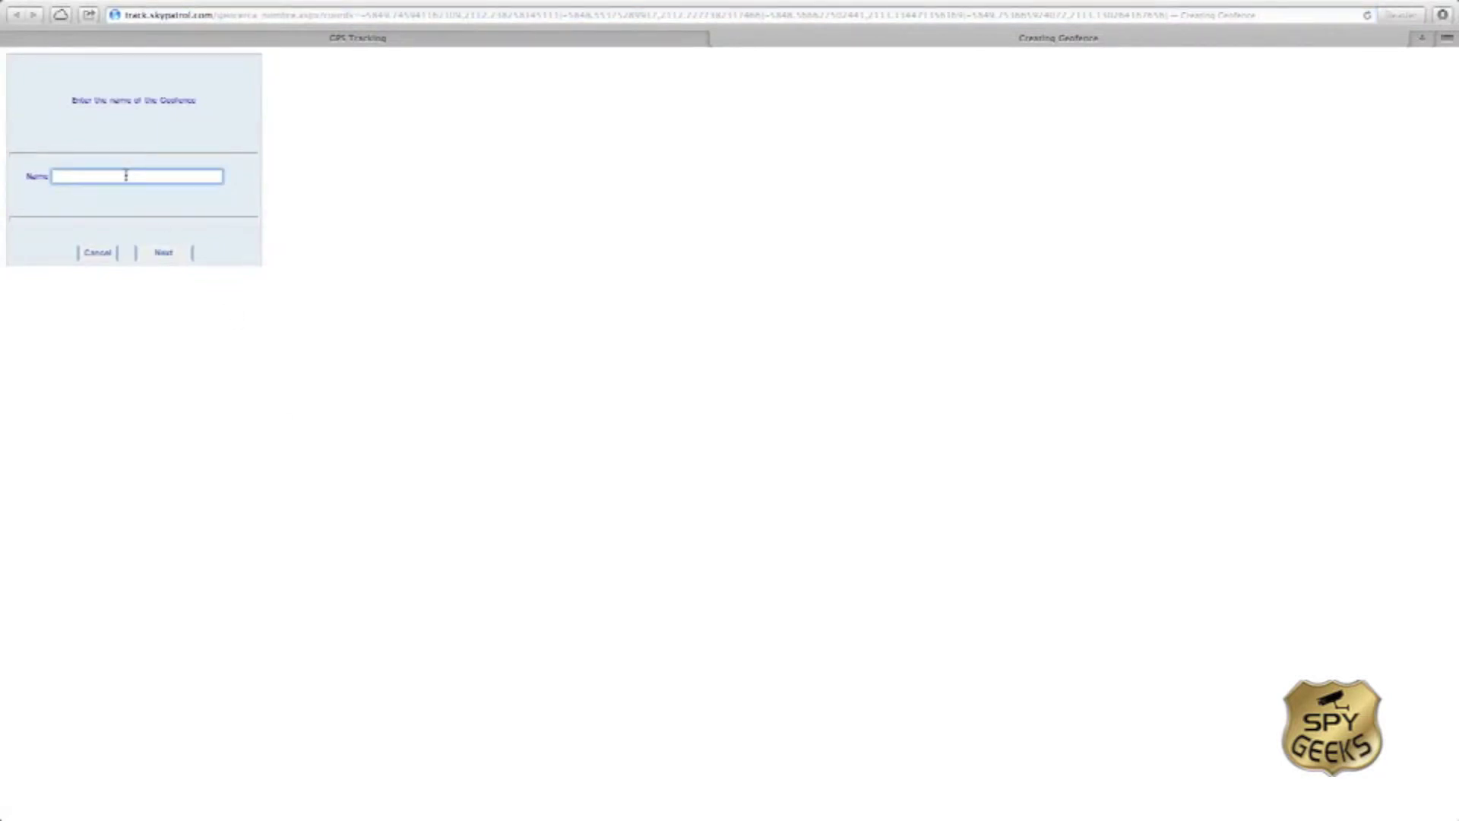
text(Child's Wa)
text(rk Area)
click(174, 258)
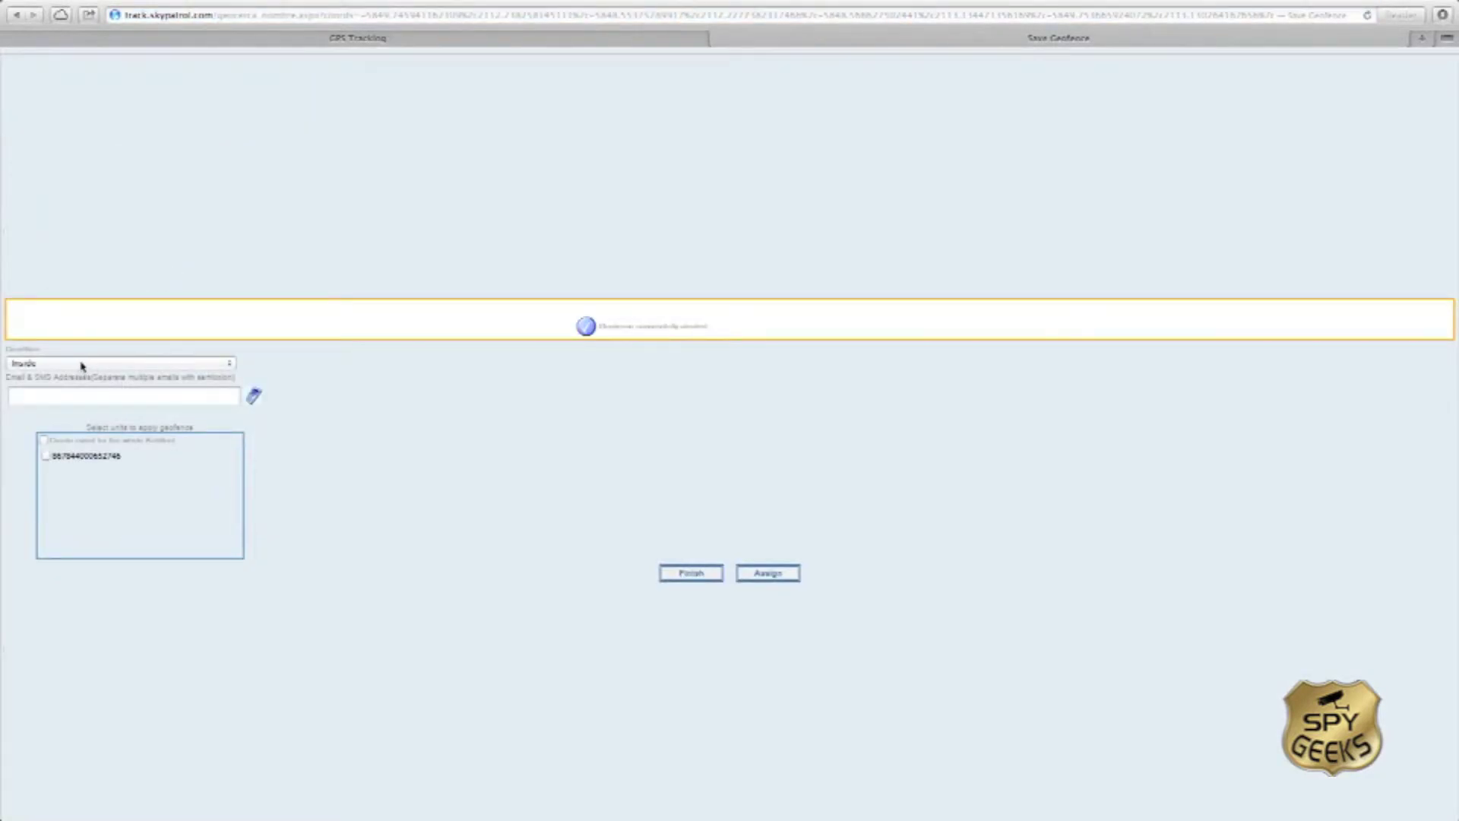
Step: Set the condition to Both, enter the alert e-mail and SMS number, and assign the unit
click(37, 366)
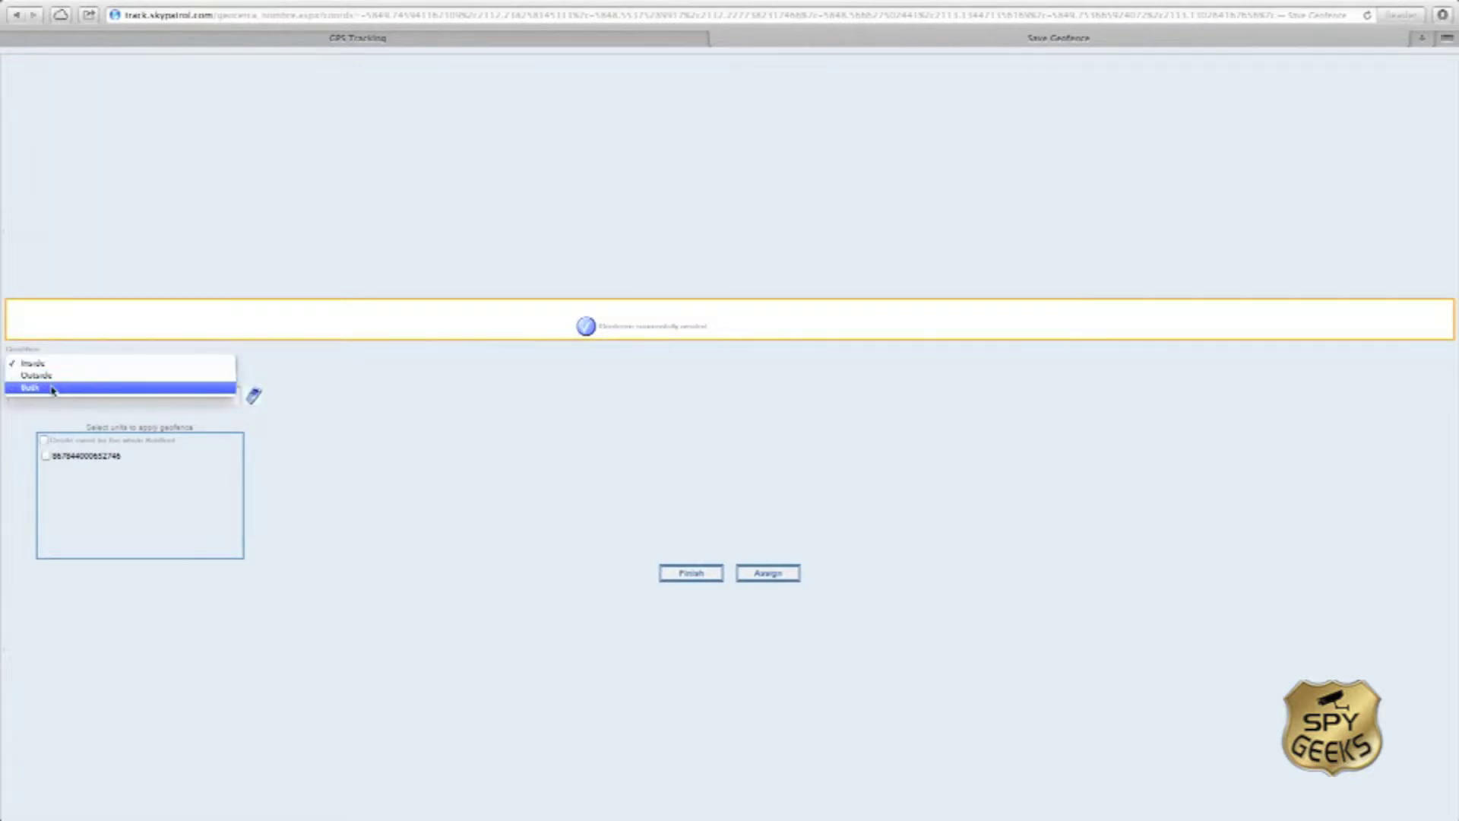
click(53, 389)
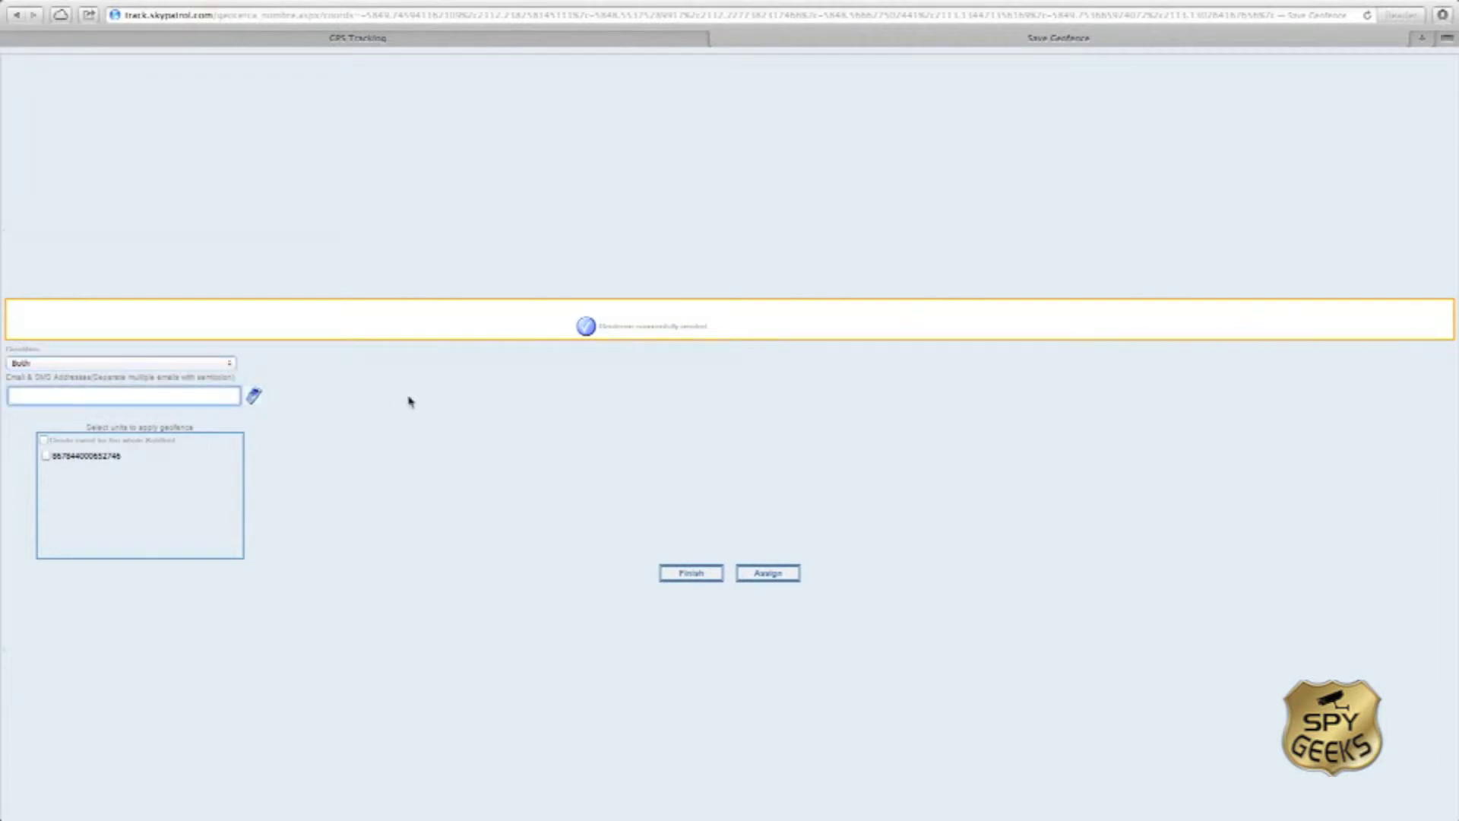
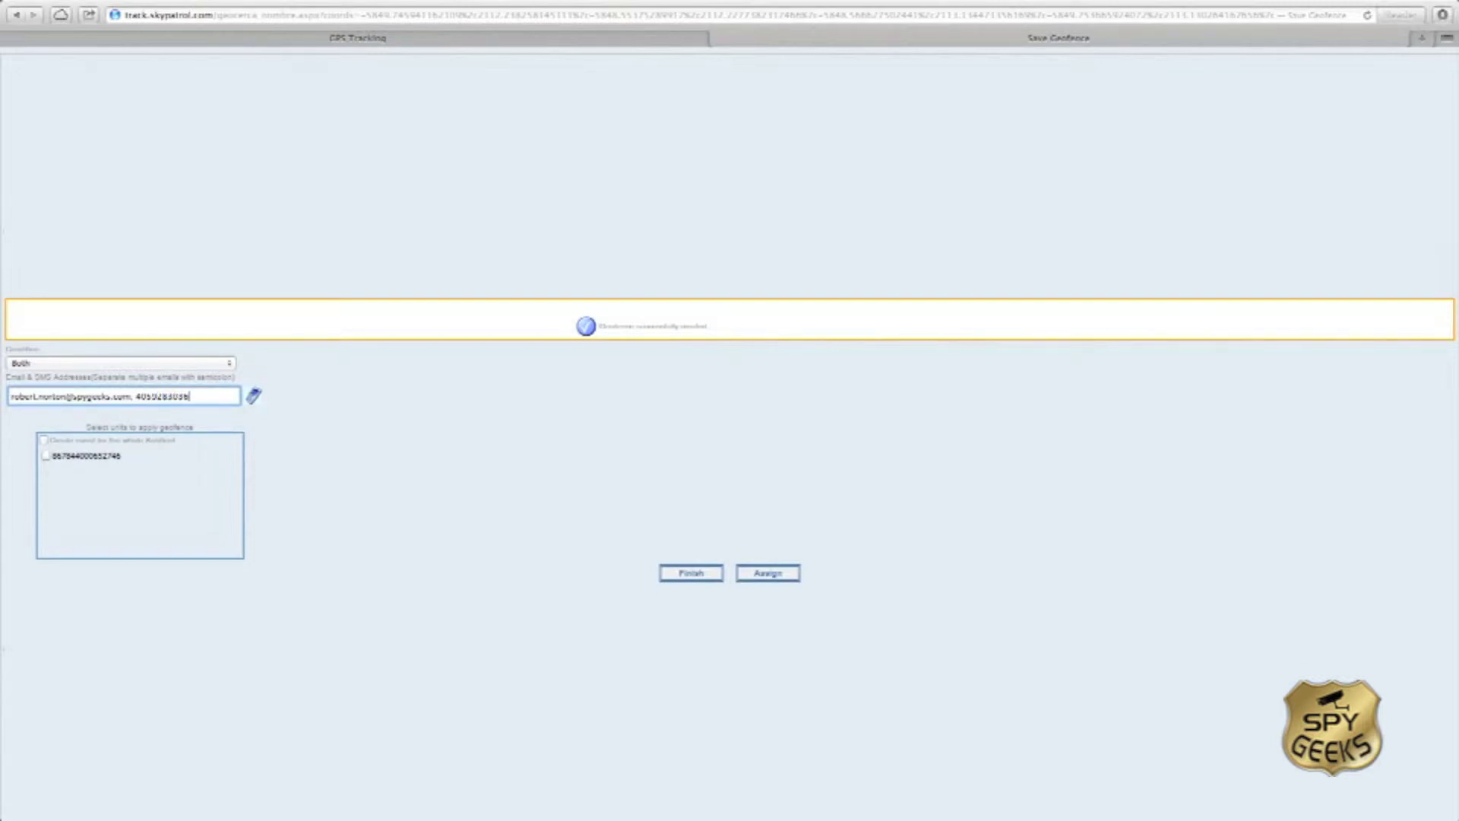
key(super+l)
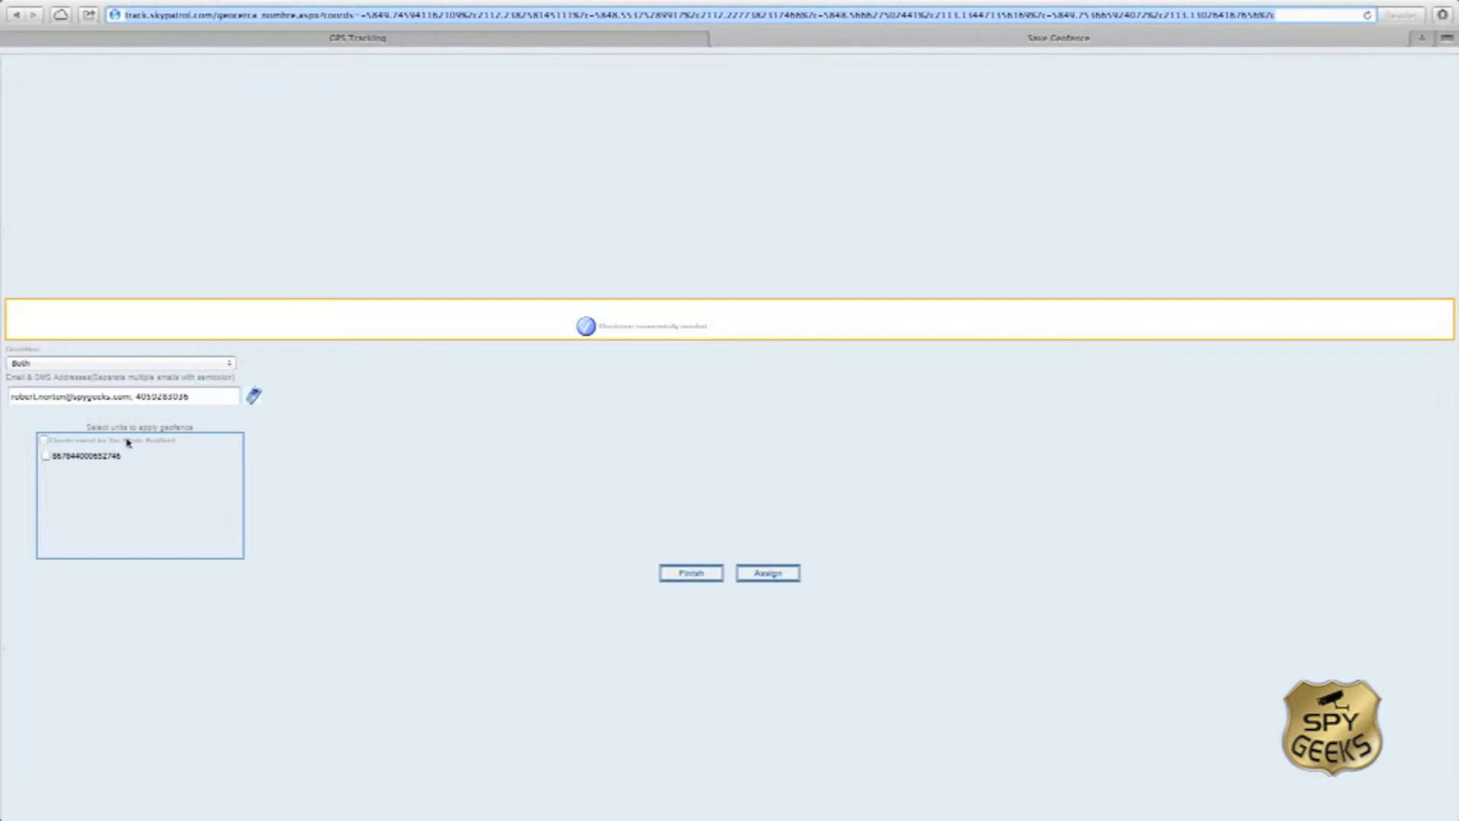
click(46, 458)
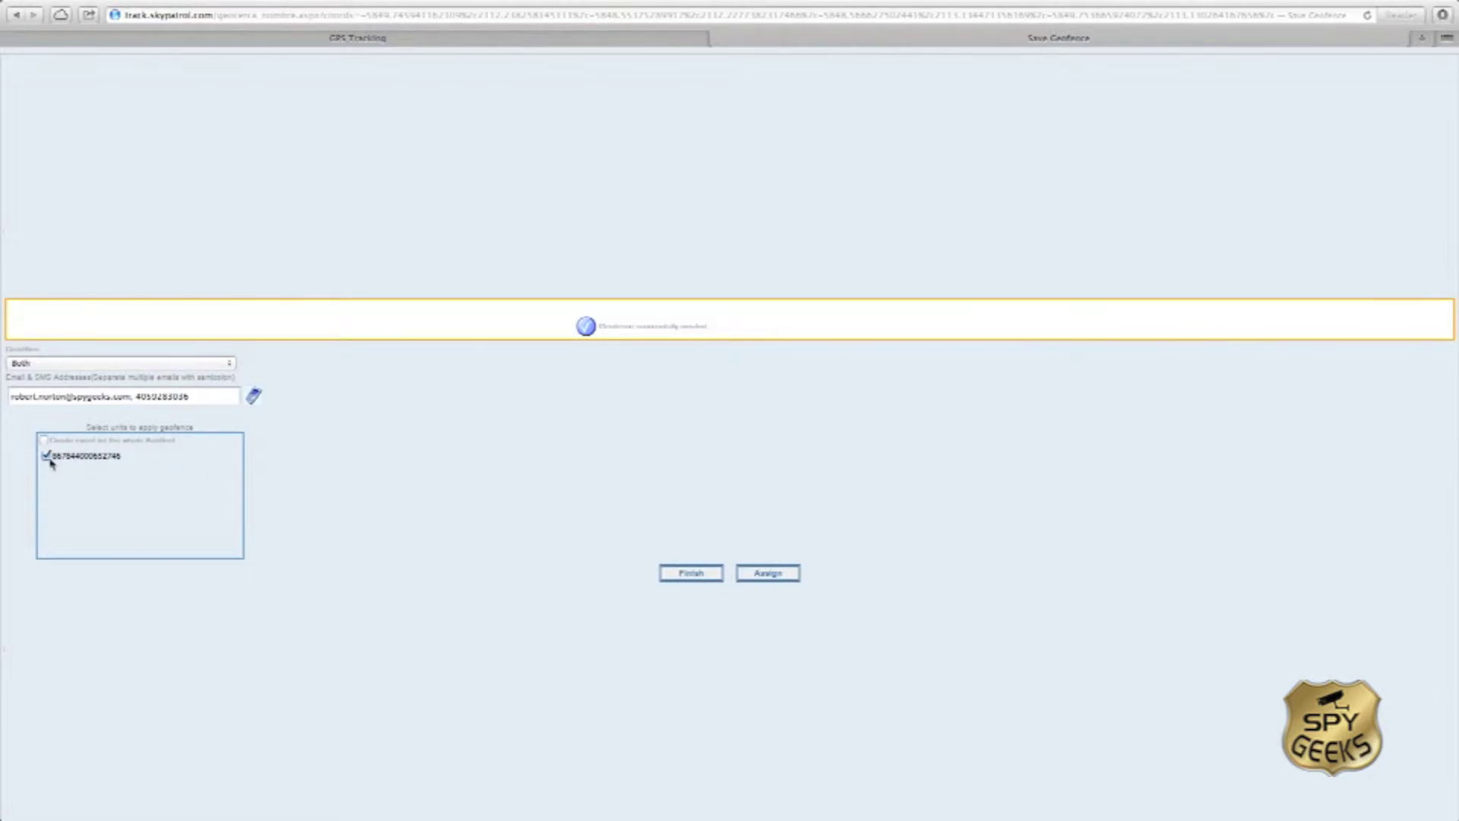
click(769, 575)
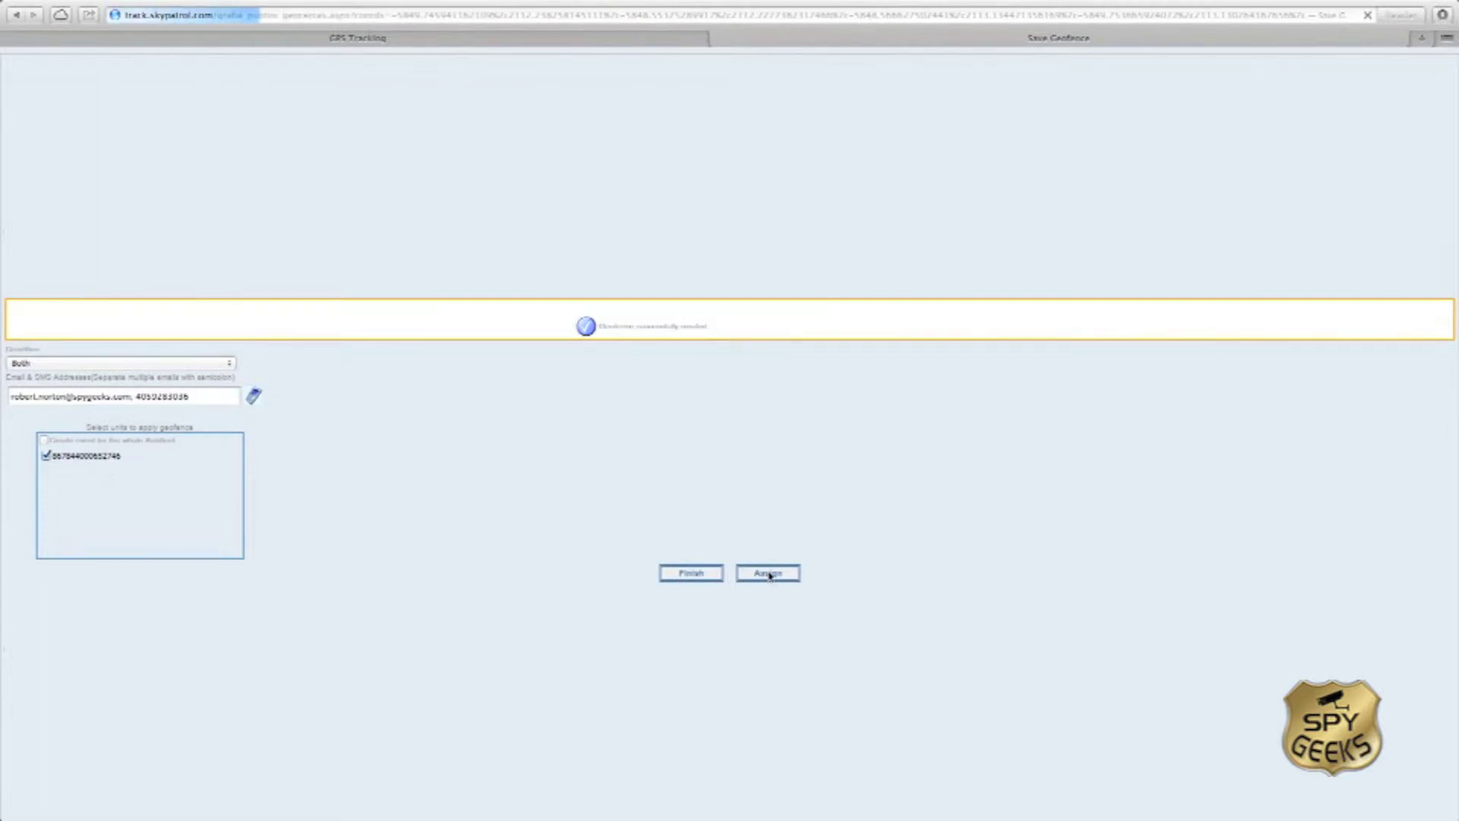
Step: Finish the geofence wizard and expand the Geofences list to show Child's Work Area
click(691, 573)
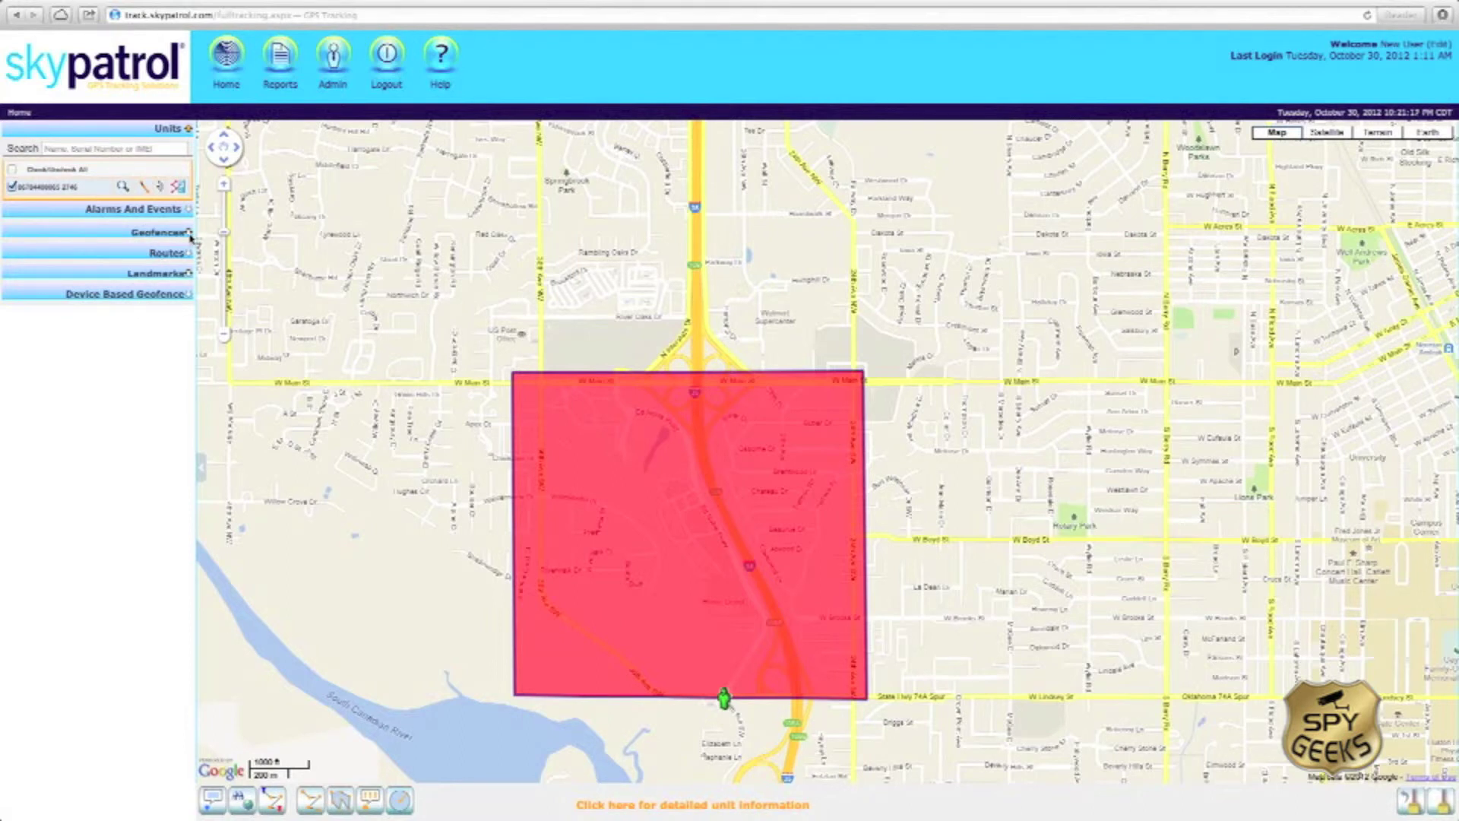
click(190, 234)
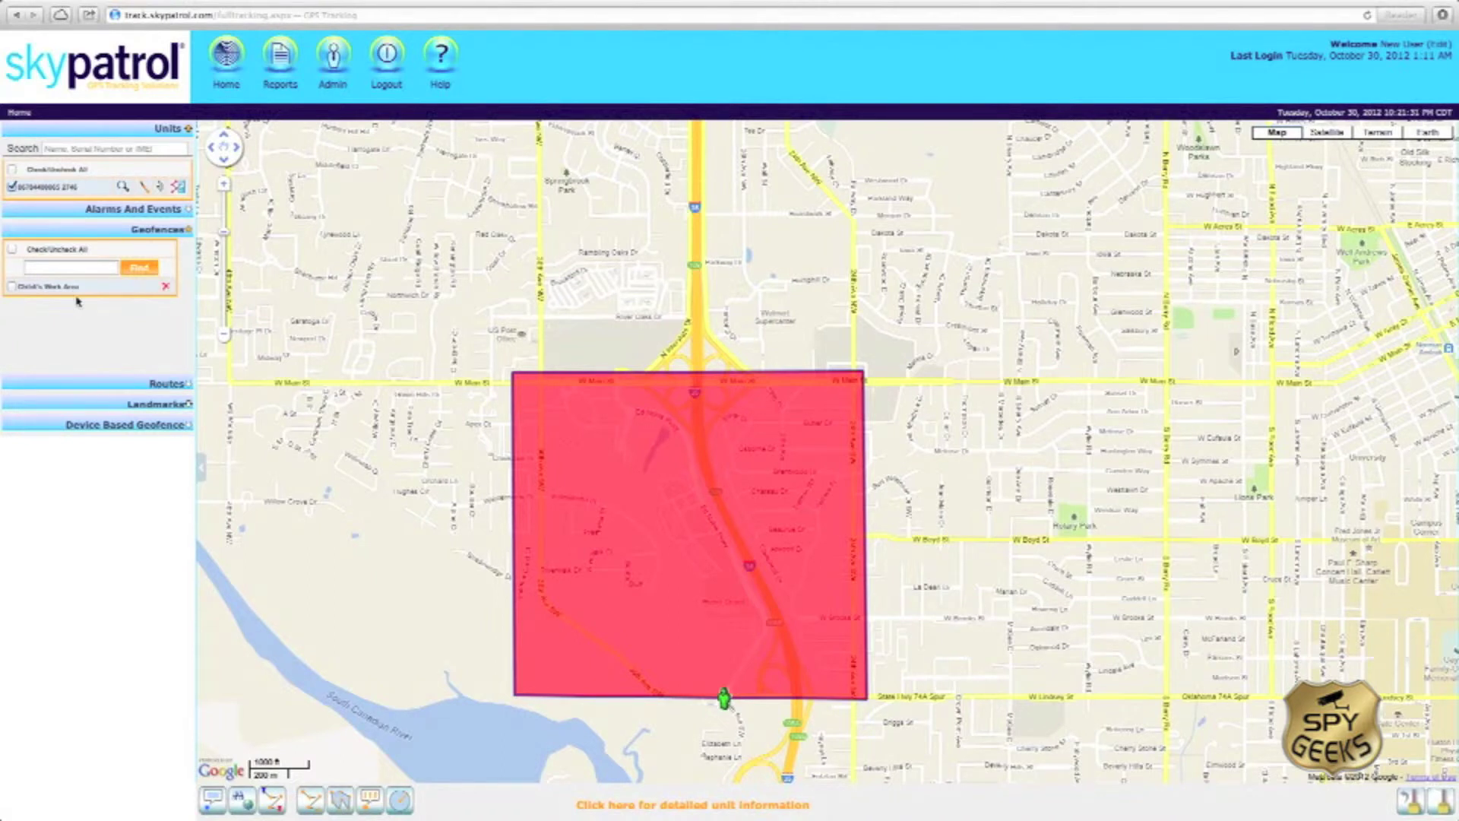
Step: In Admin's Events and Alerts, select the Coming in to Child's Work Area alert
click(331, 90)
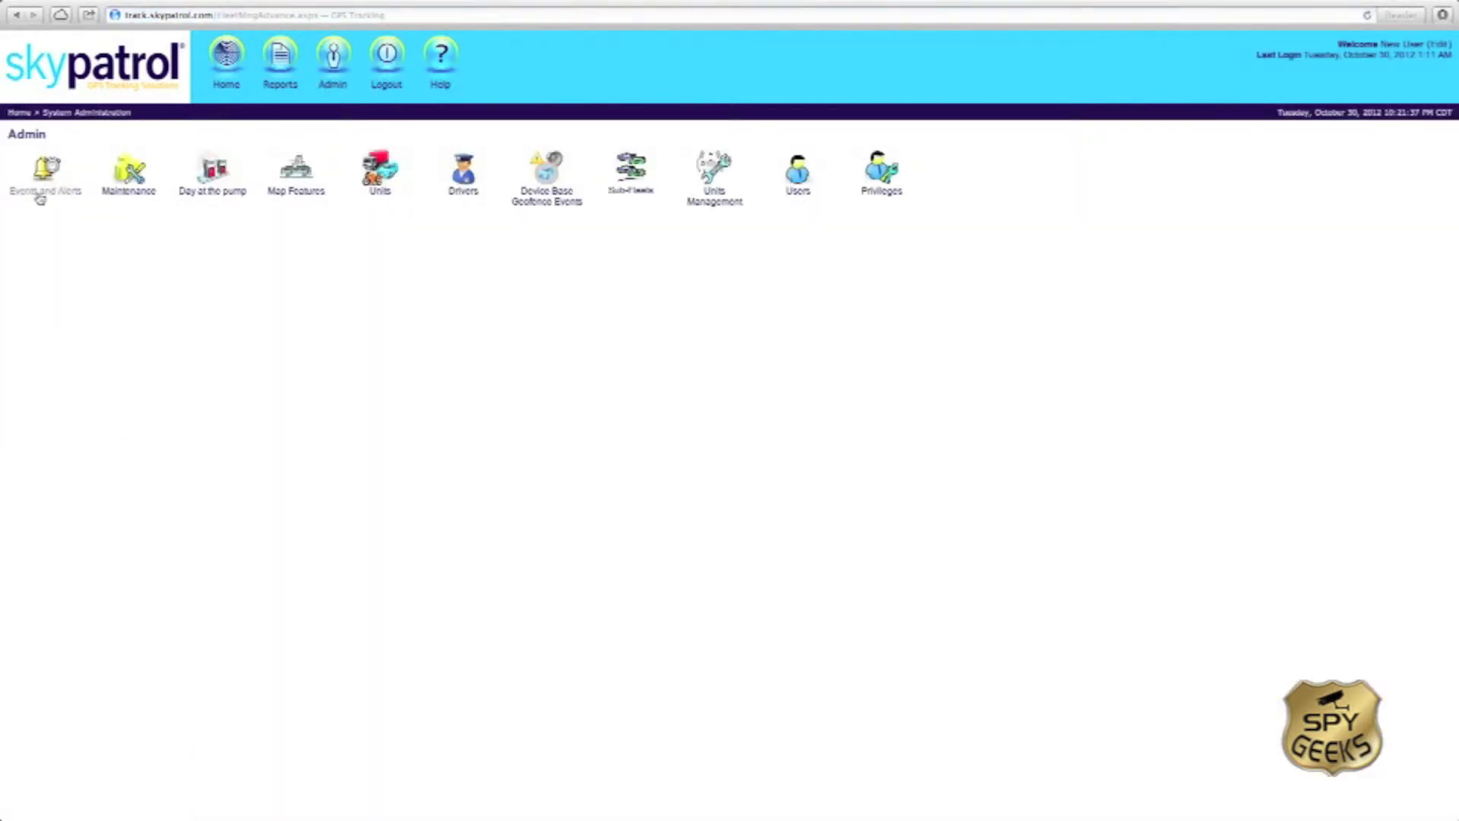
click(42, 196)
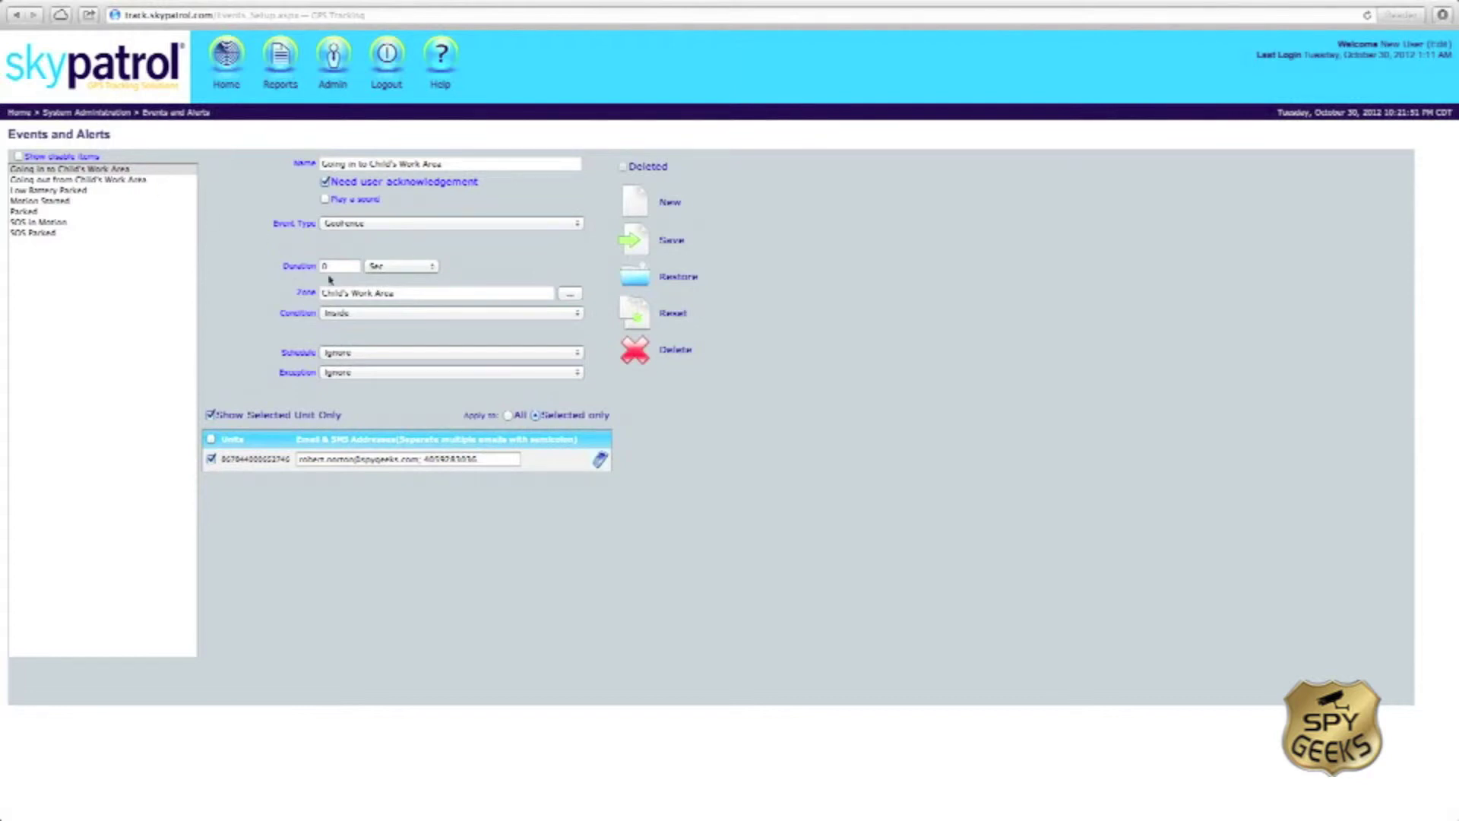
click(133, 170)
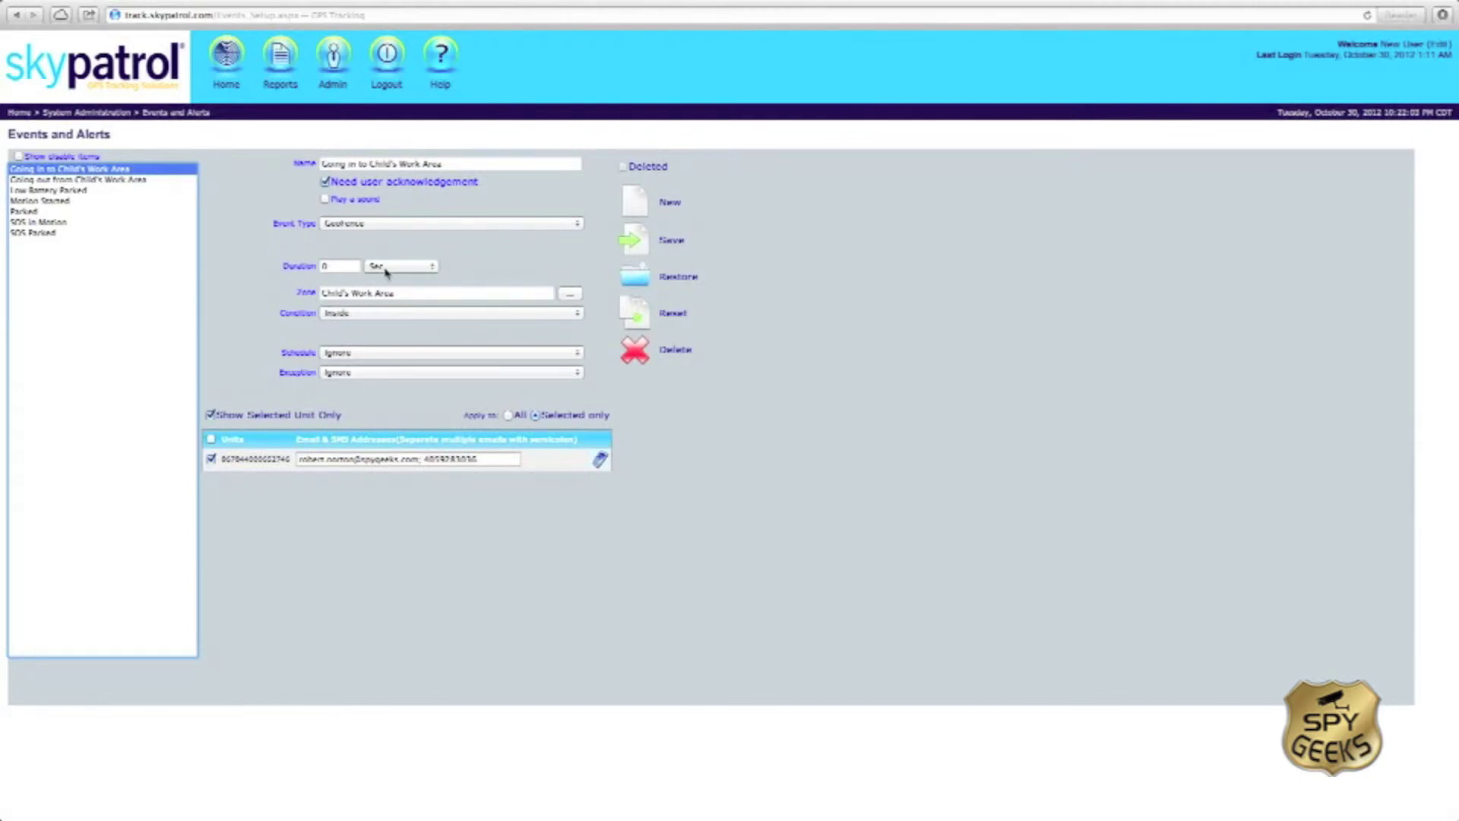
Step: Set the alert's duration to 1 hour and save it
click(386, 268)
click(382, 286)
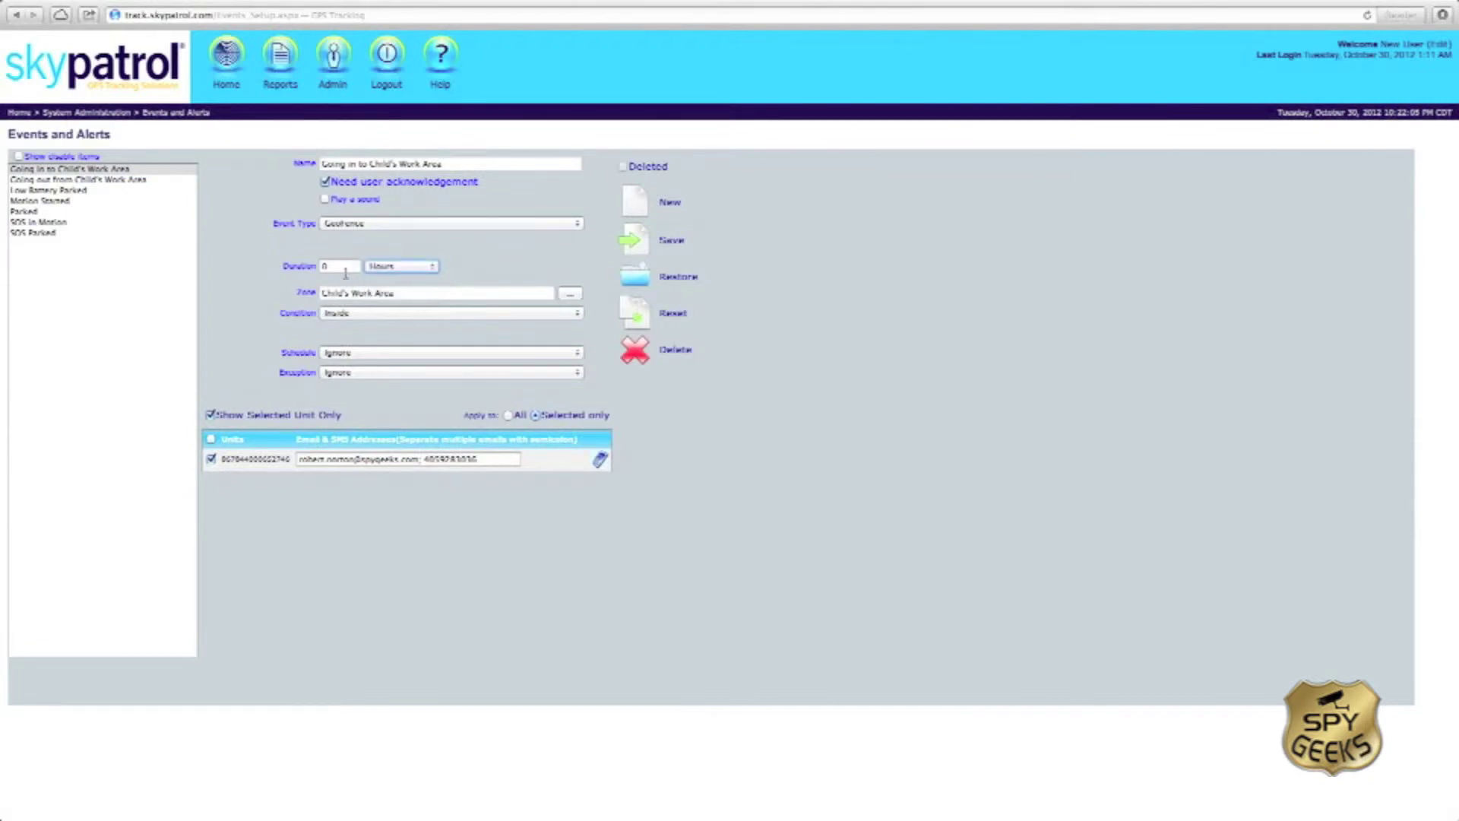
click(346, 269)
key(BackSpace)
text(1)
key(Tab)
click(636, 243)
Step: Leave the schedule at Ignore and delete both Coming in and Going out Child's Work Area events
click(417, 358)
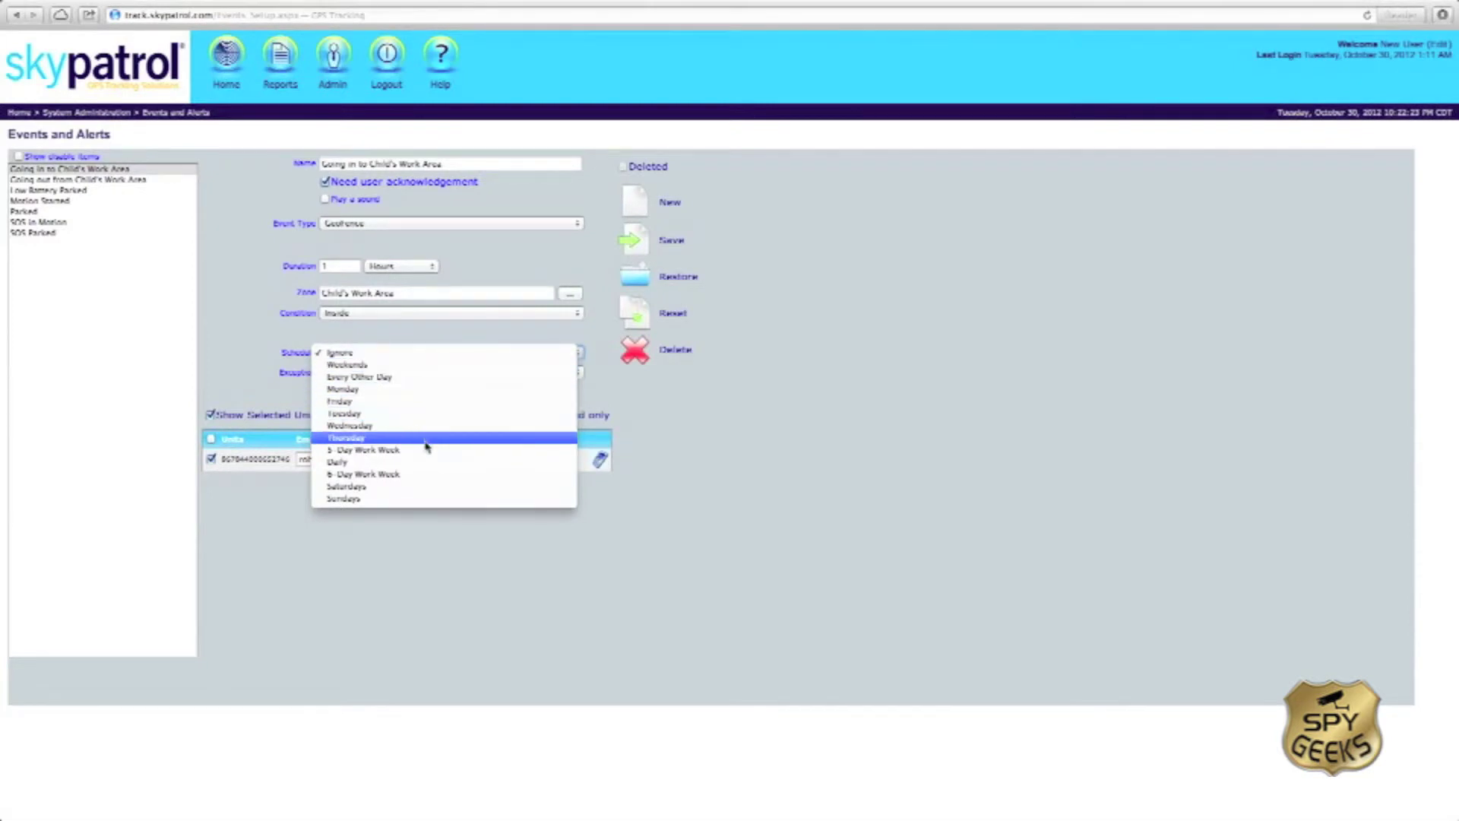
click(435, 348)
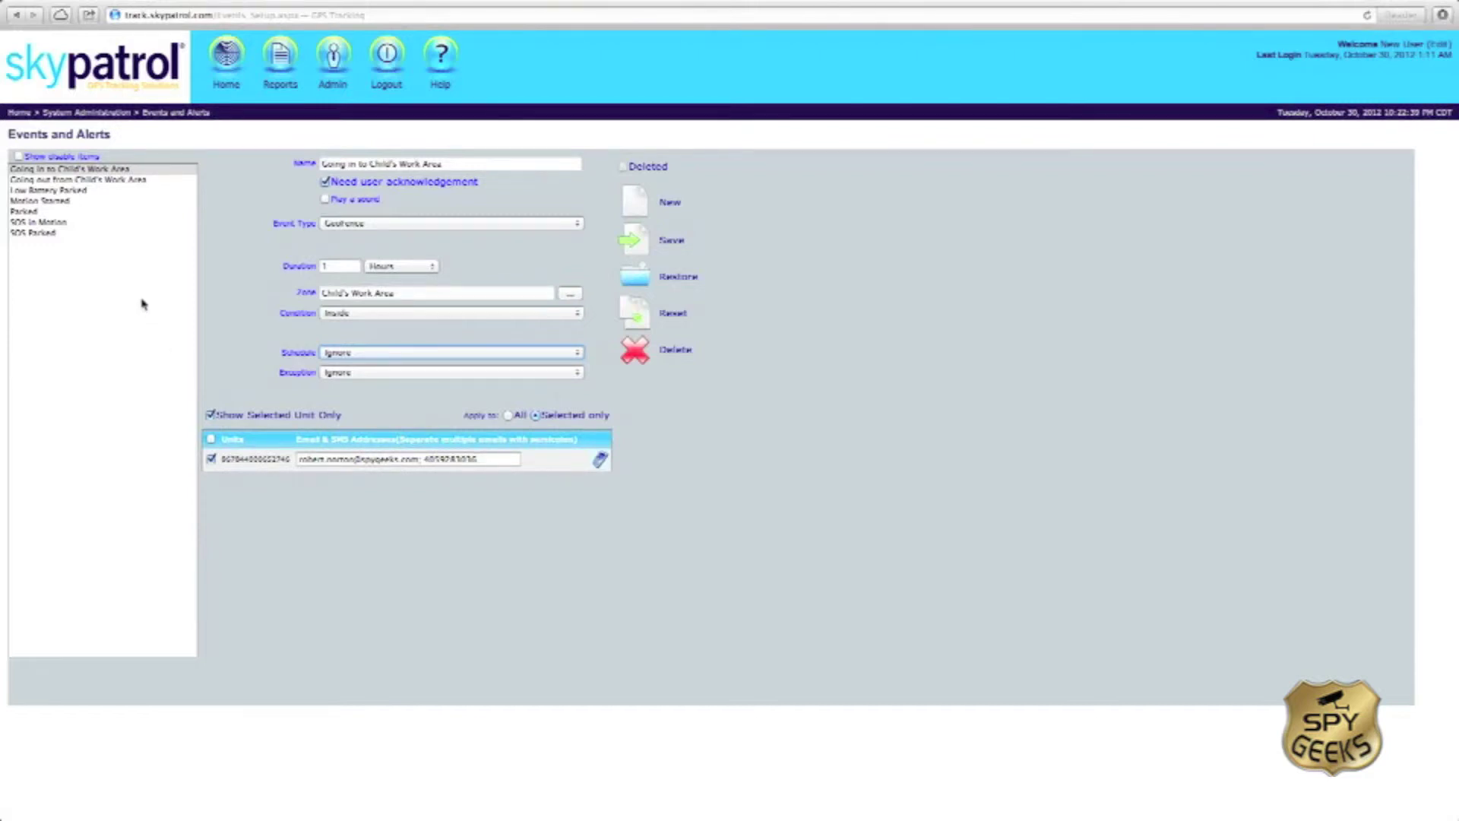
click(105, 170)
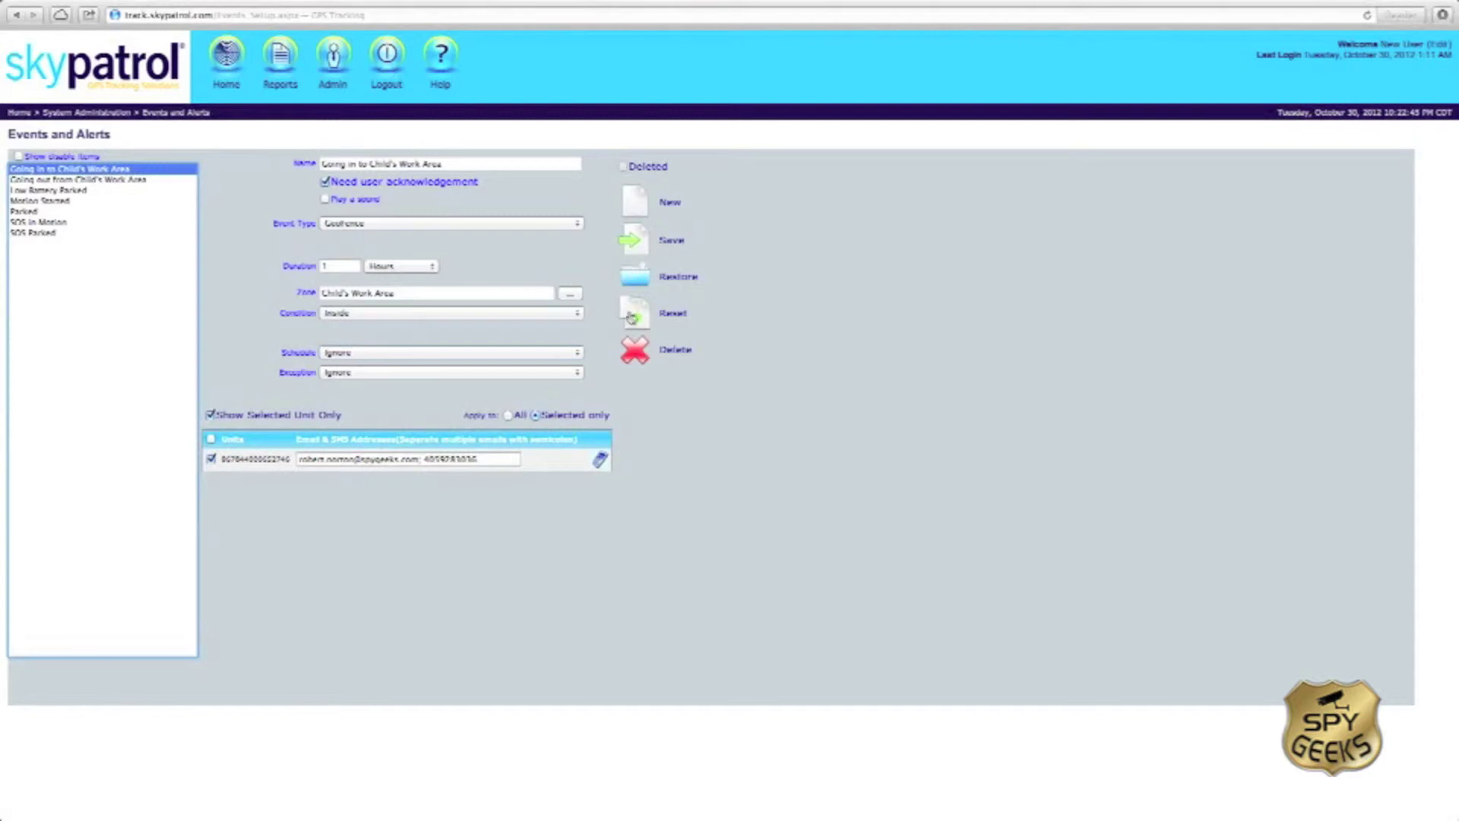
click(635, 354)
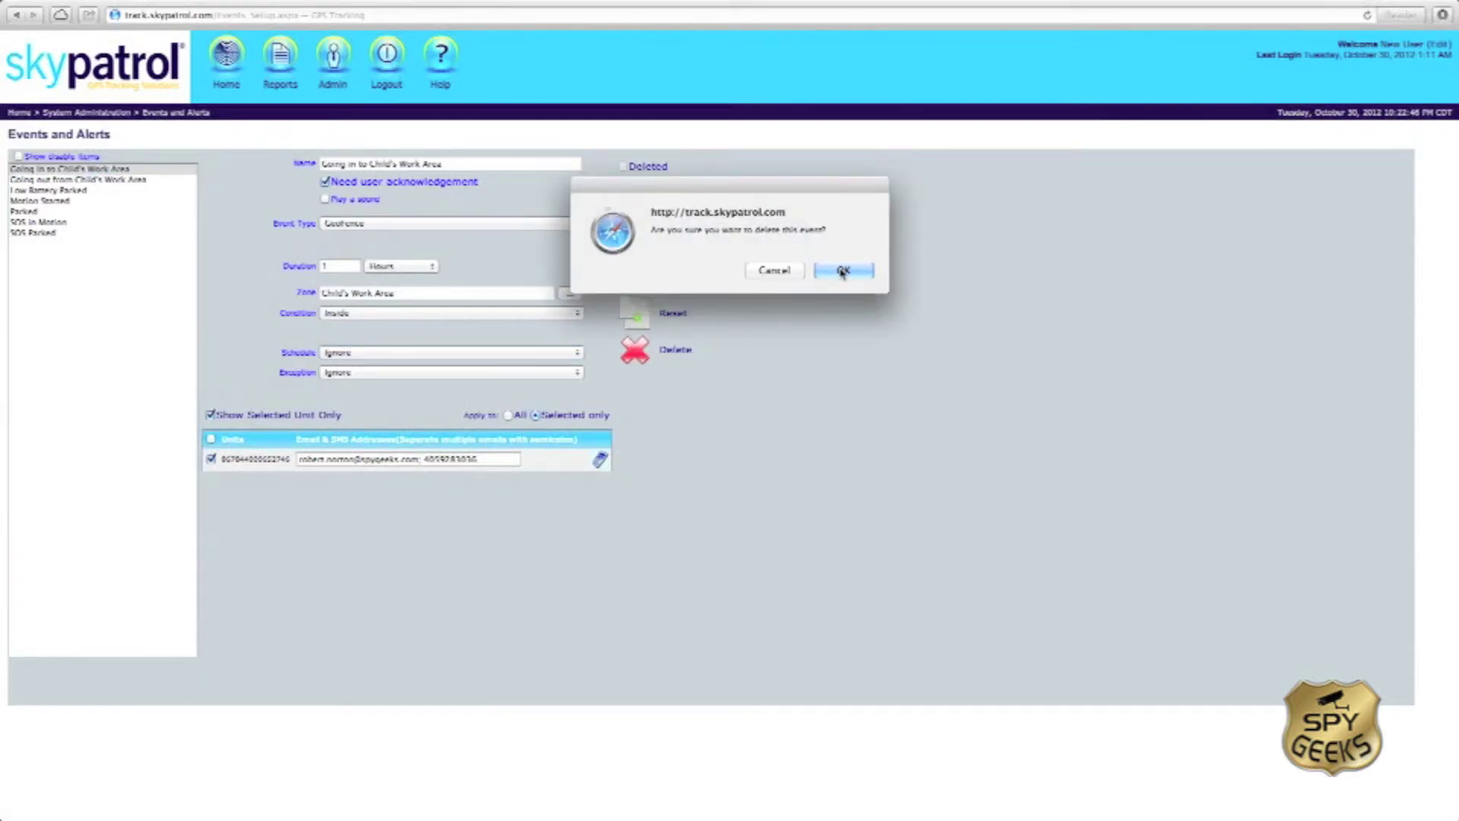
click(842, 273)
click(133, 175)
click(645, 350)
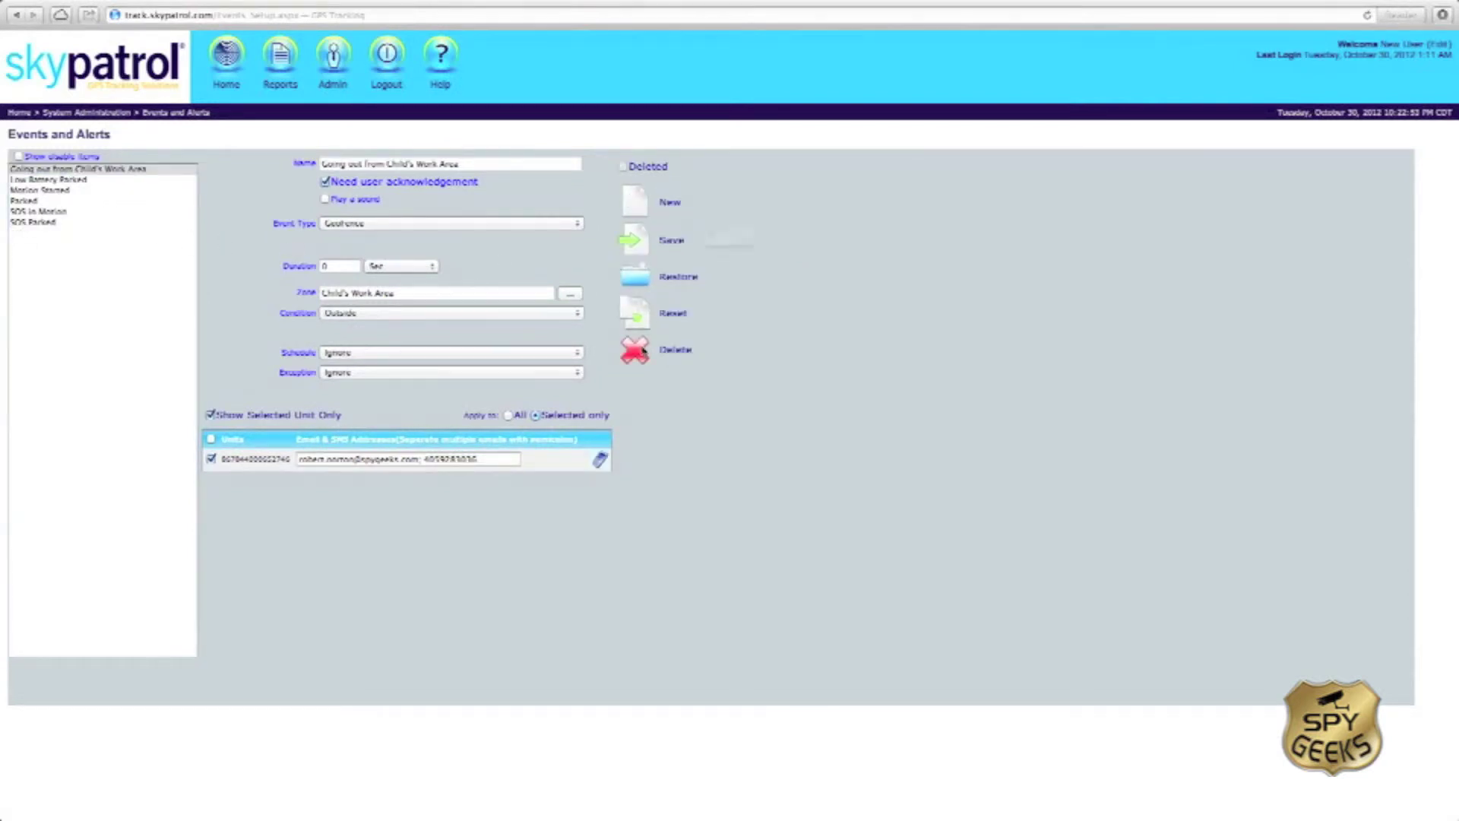
Step: Confirm the event deletion, then delete the Child's Work Area geofence from the Home map
click(859, 273)
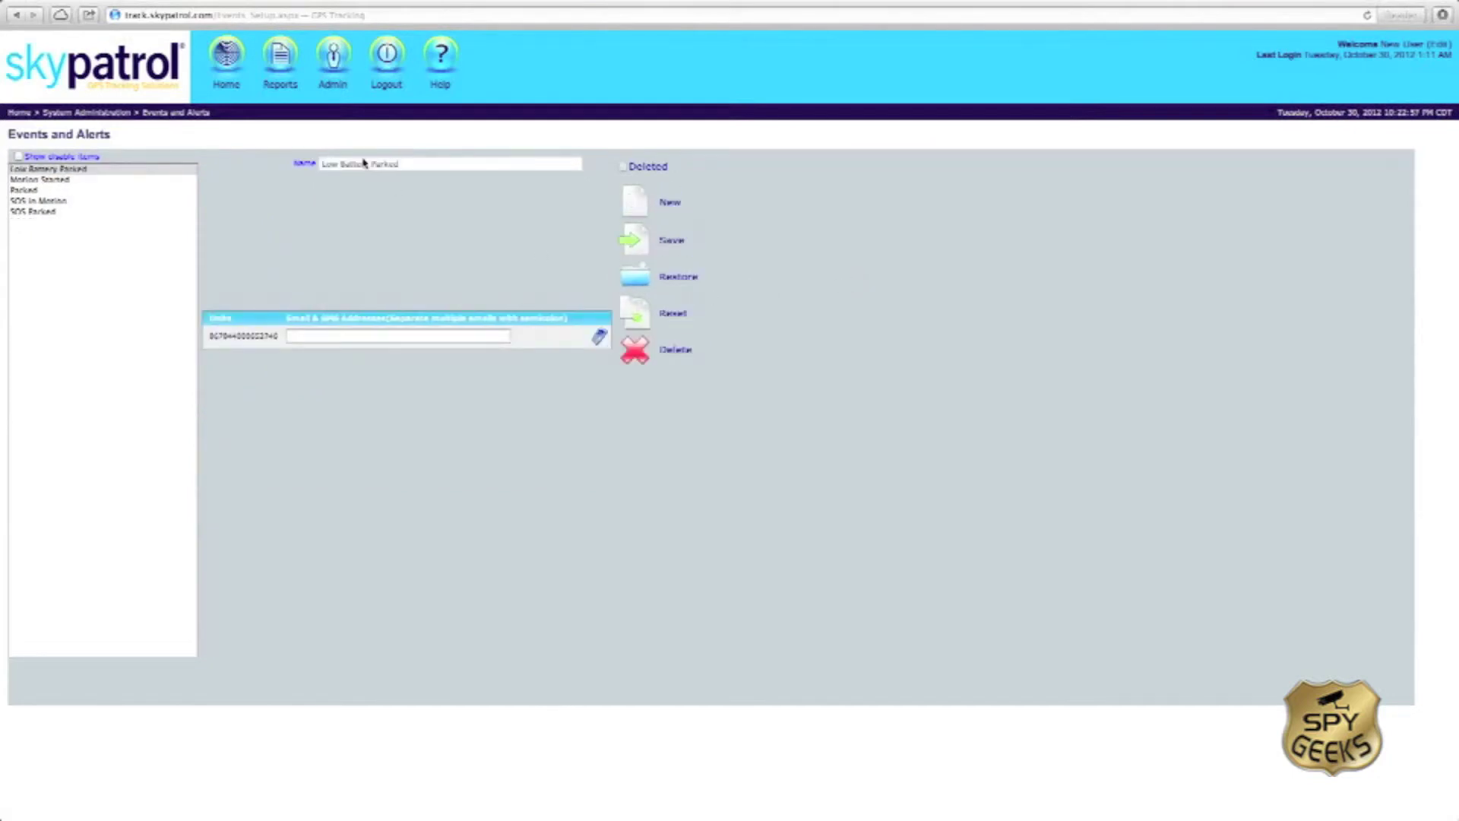
click(228, 85)
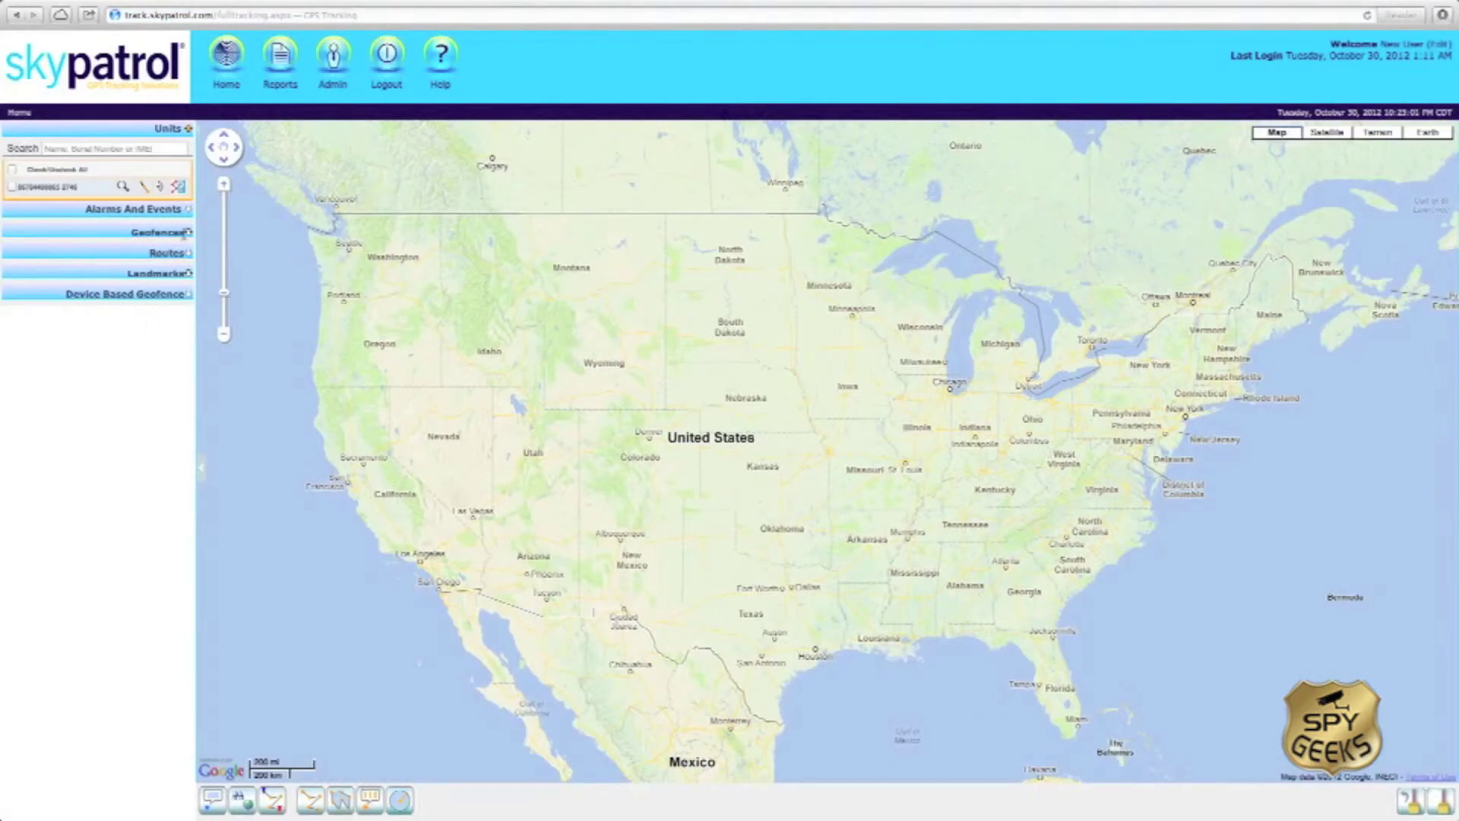
click(190, 233)
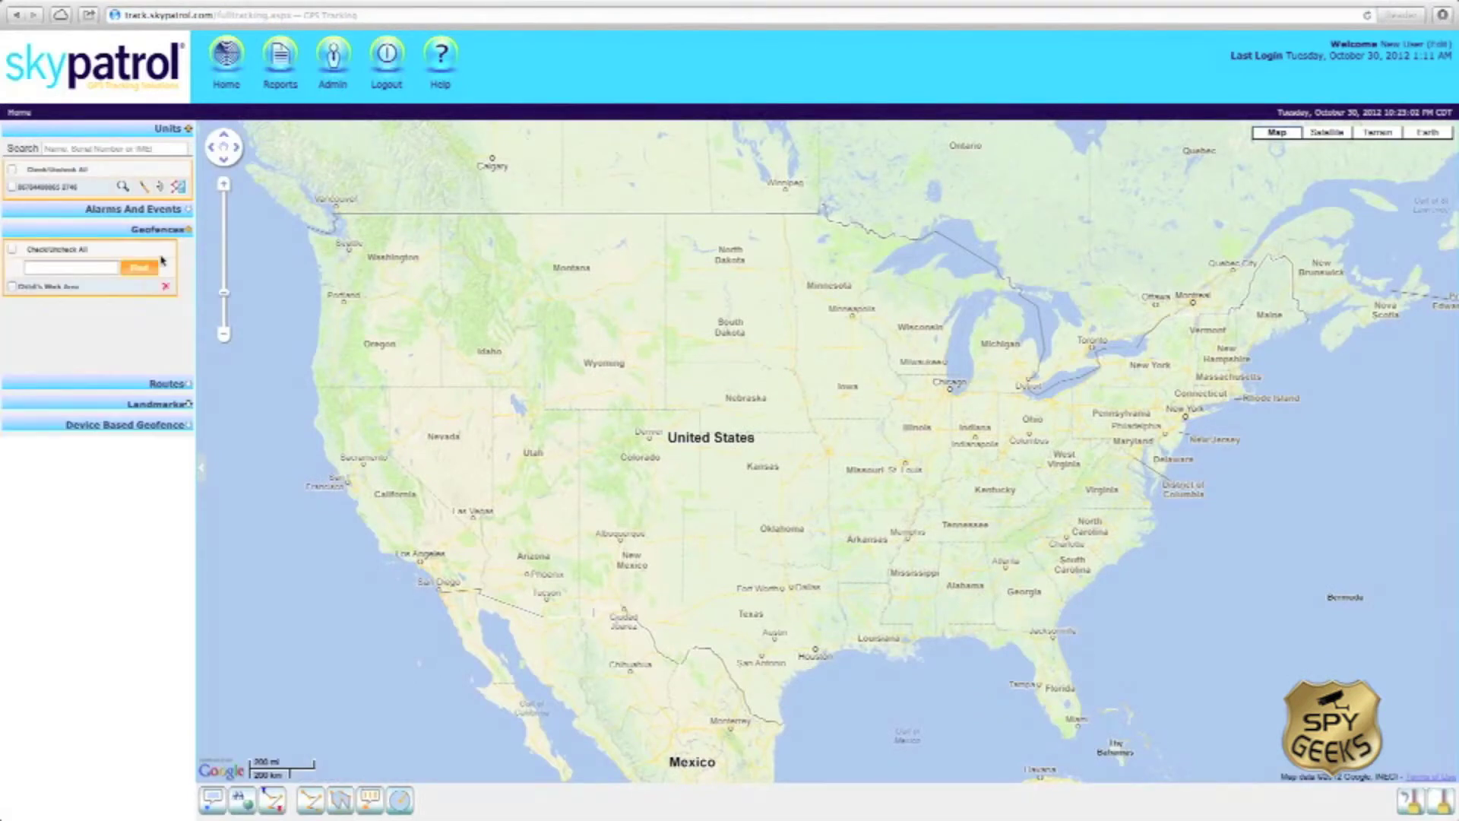
click(11, 287)
click(12, 250)
click(150, 288)
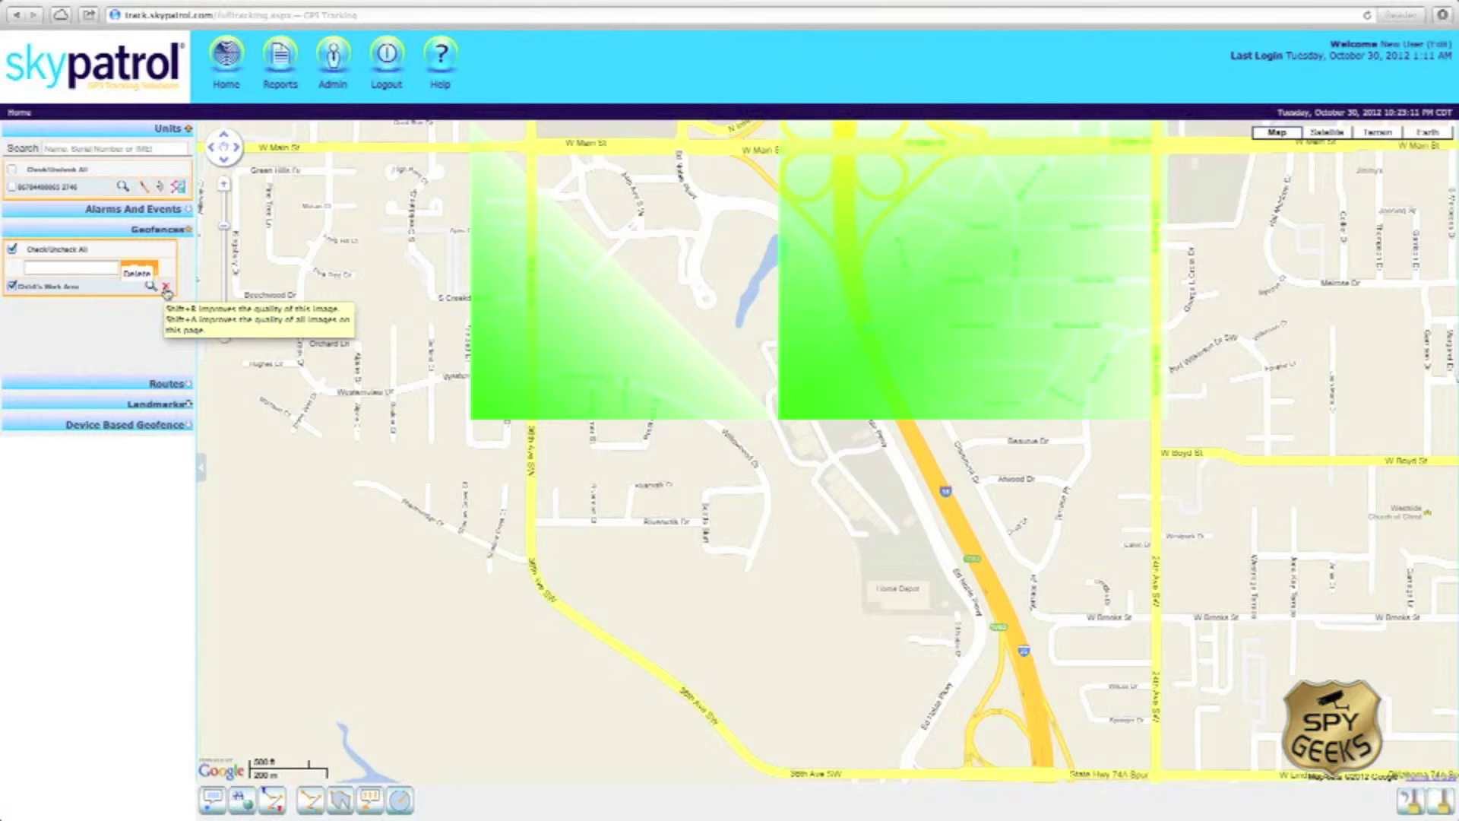
click(166, 288)
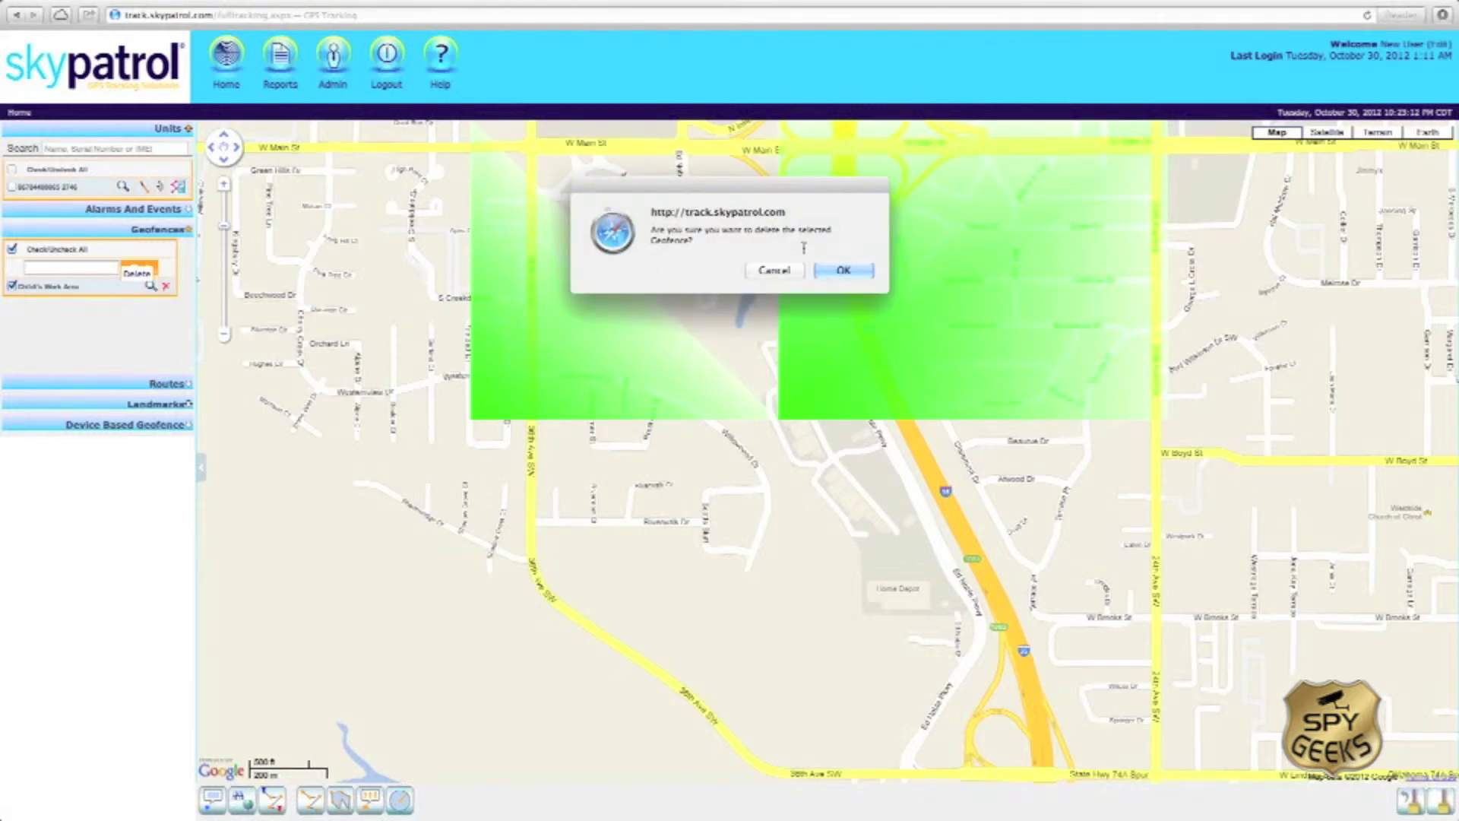
click(825, 266)
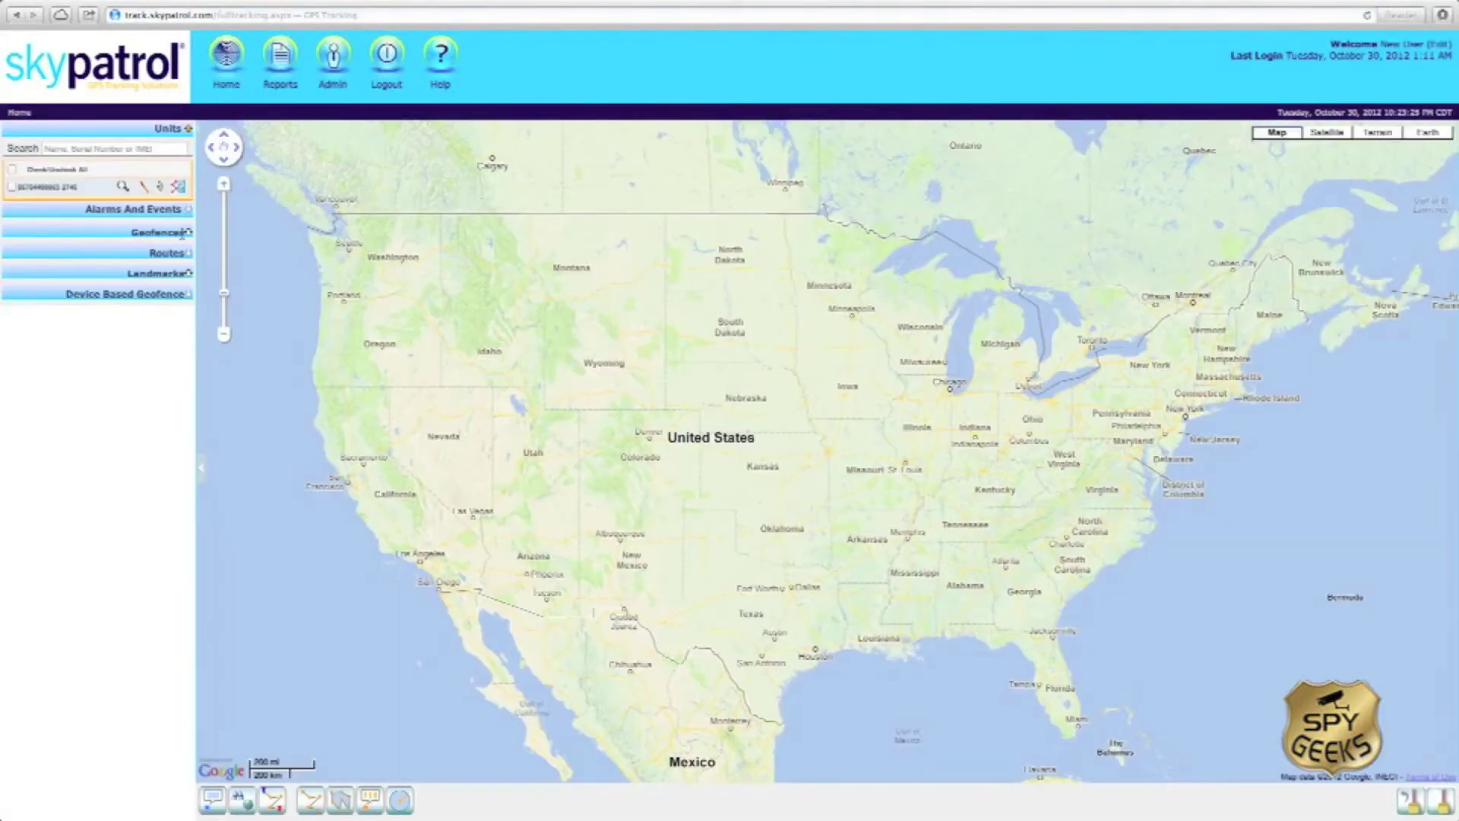
Step: Expand Geofences to confirm it shows 'No Geofences found'
click(189, 234)
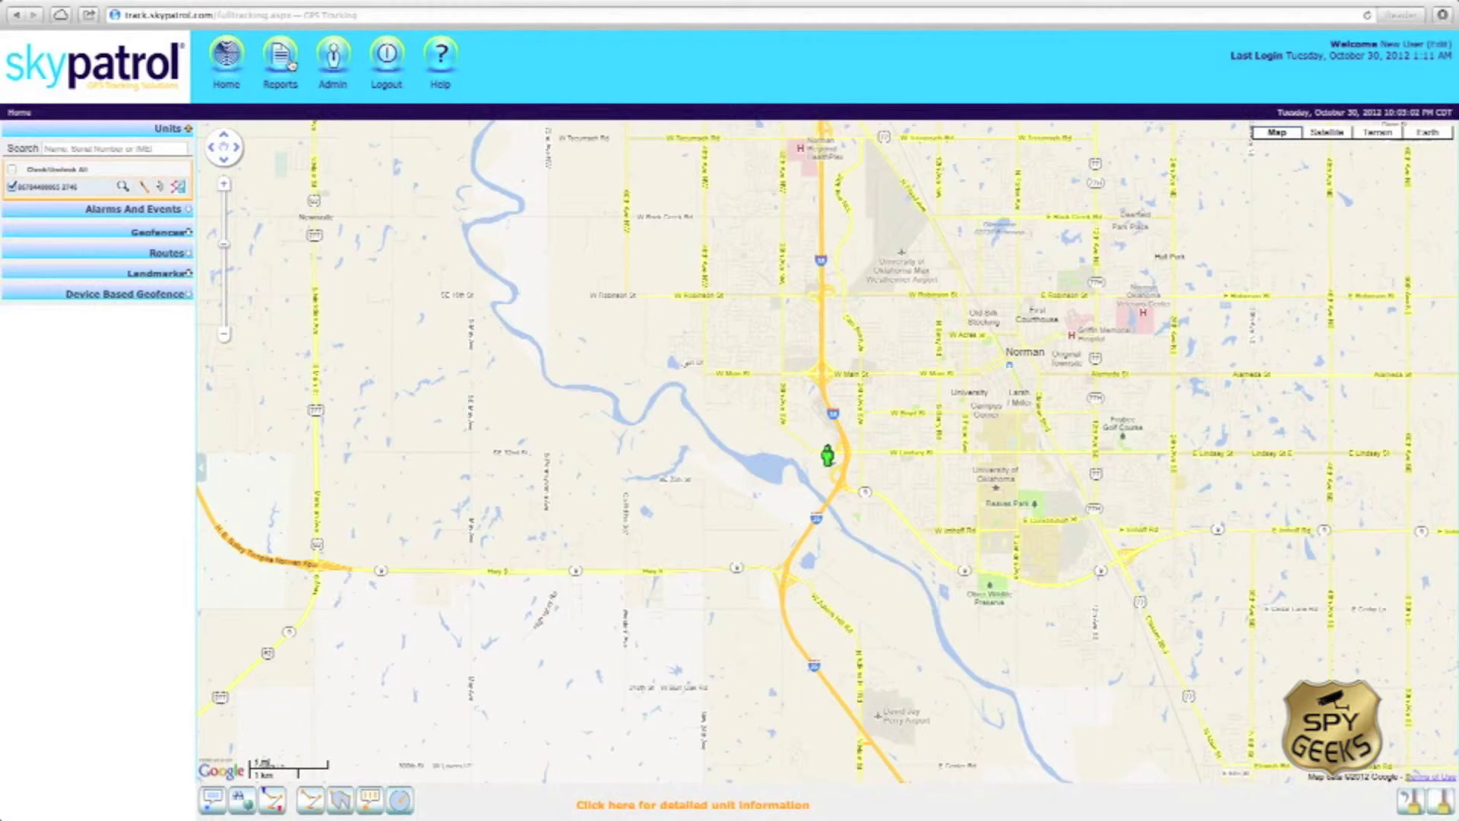
Step: On the Reports page, choose Last 10 Positions and include the tracked unit
click(292, 65)
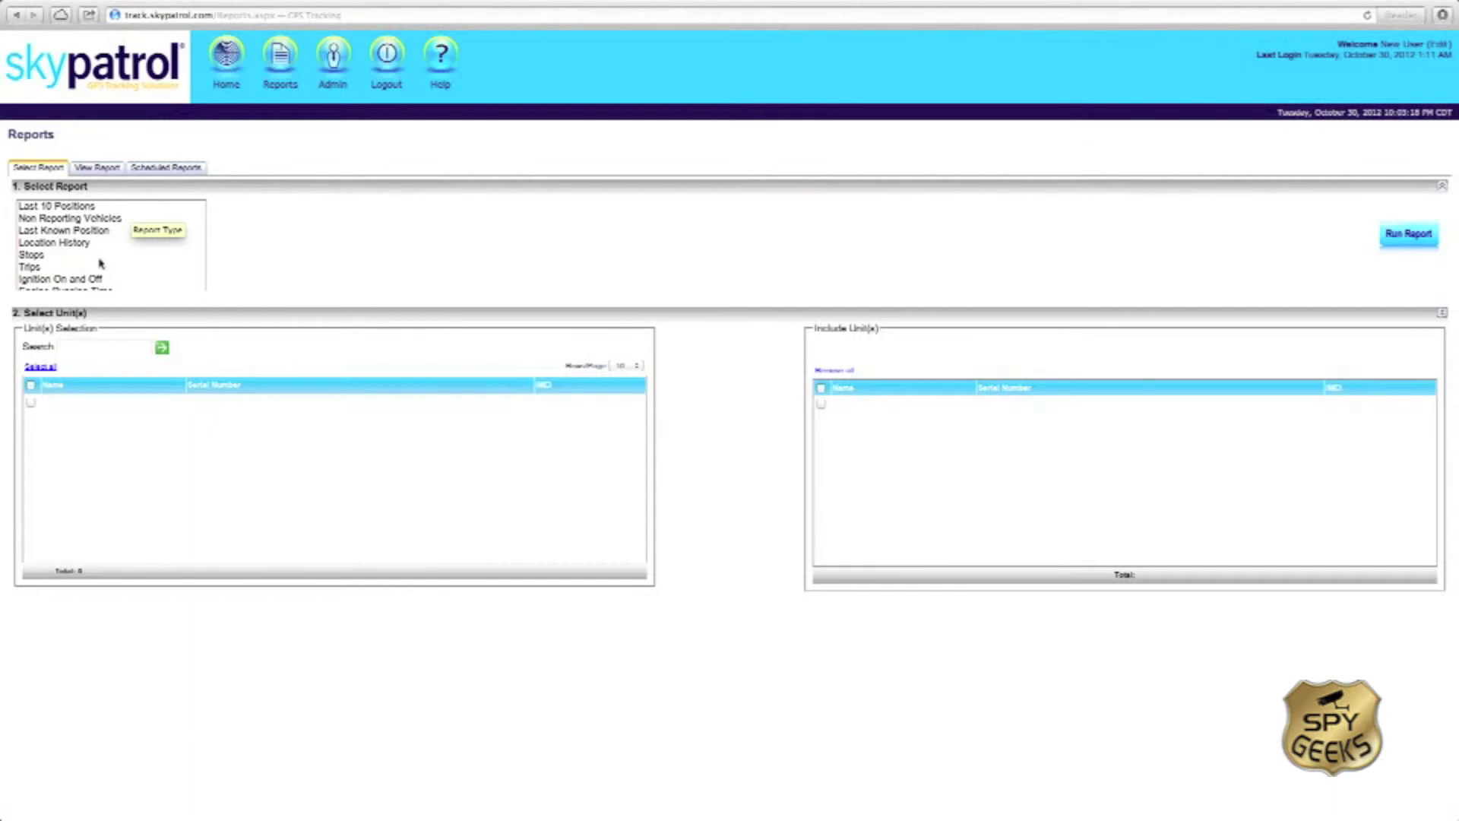
scroll(100, 264, down, 3)
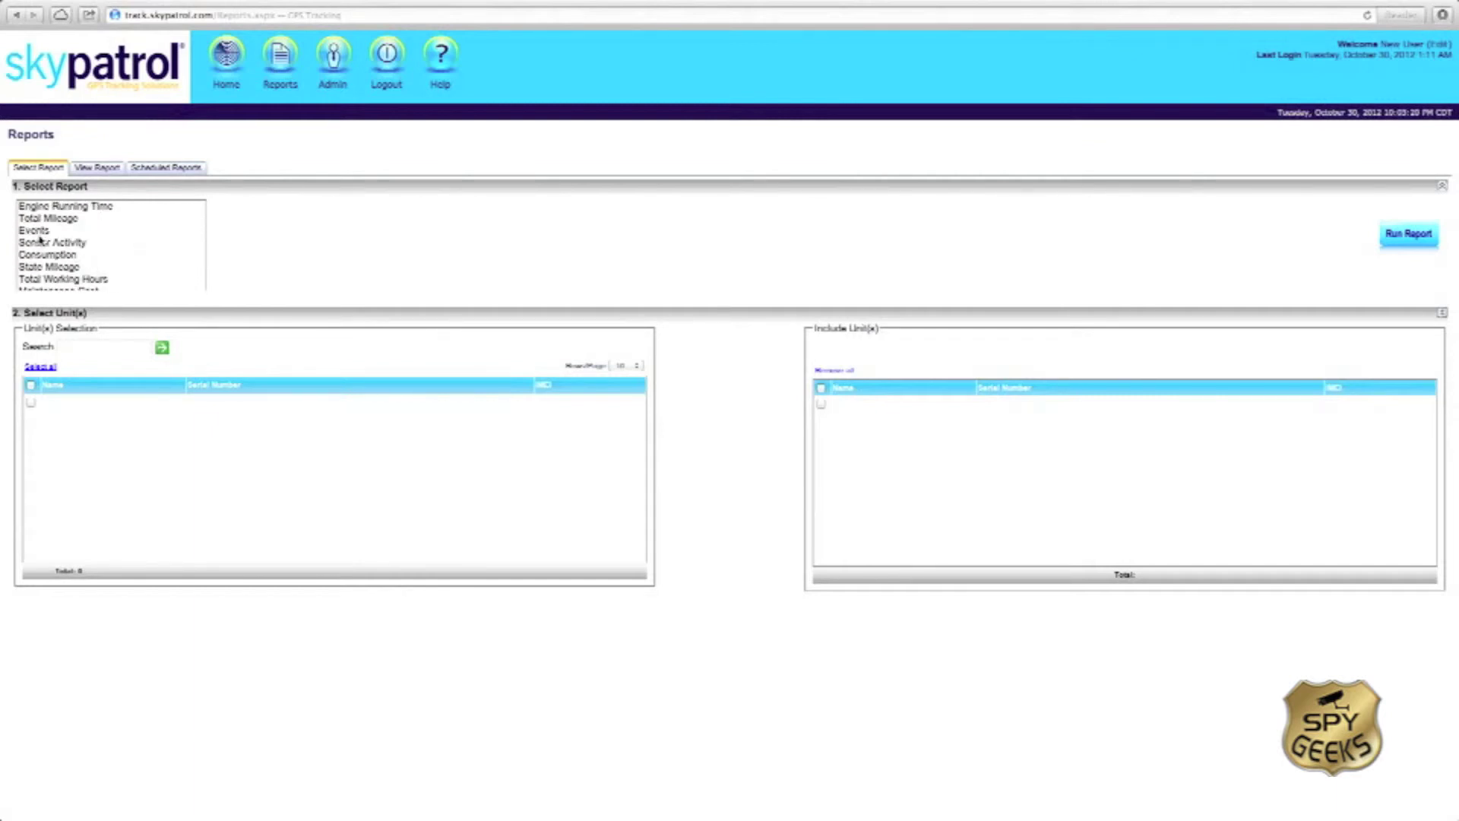
scroll(92, 241, up, 3)
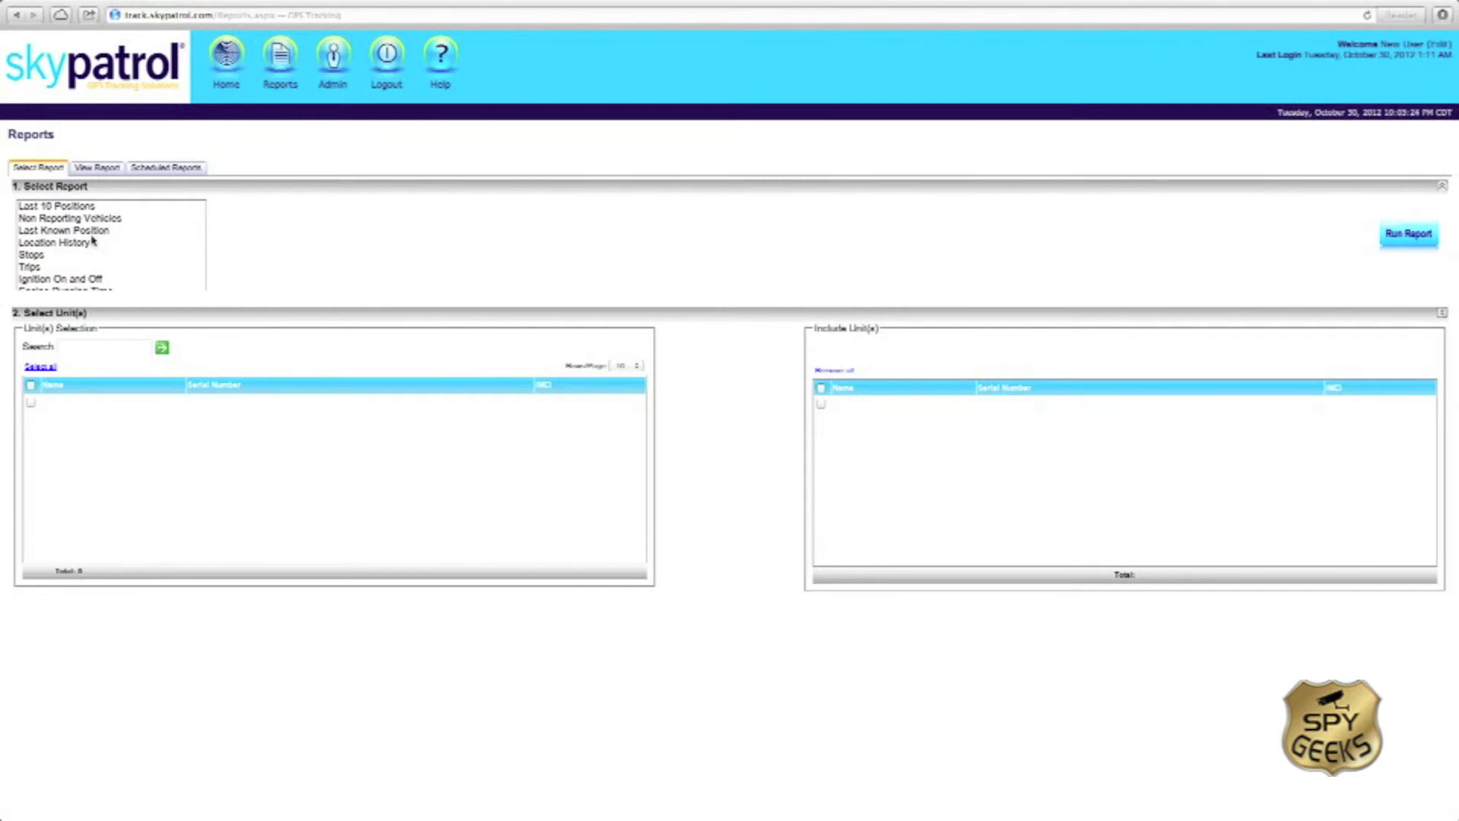
click(93, 206)
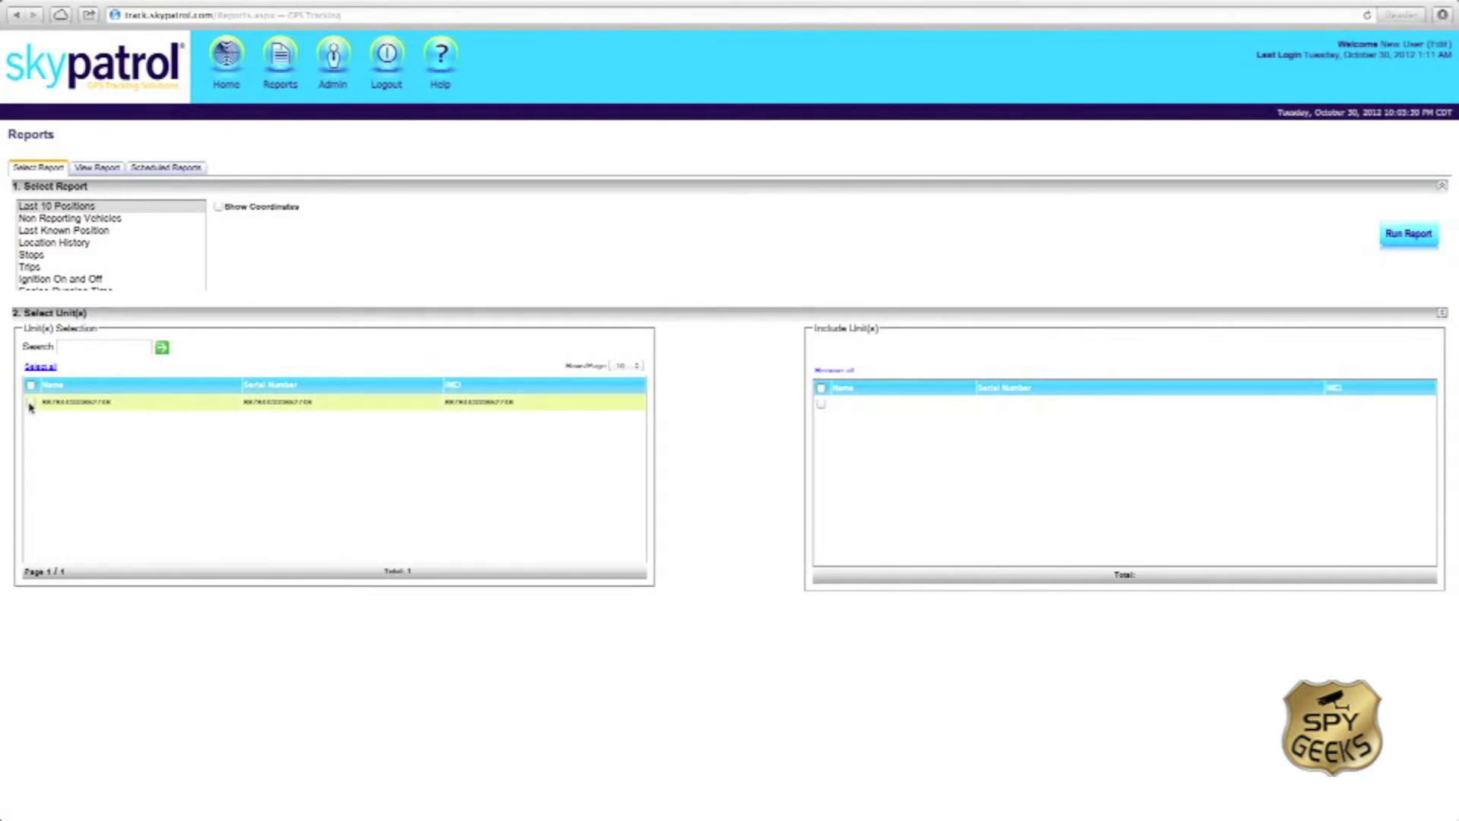
click(31, 403)
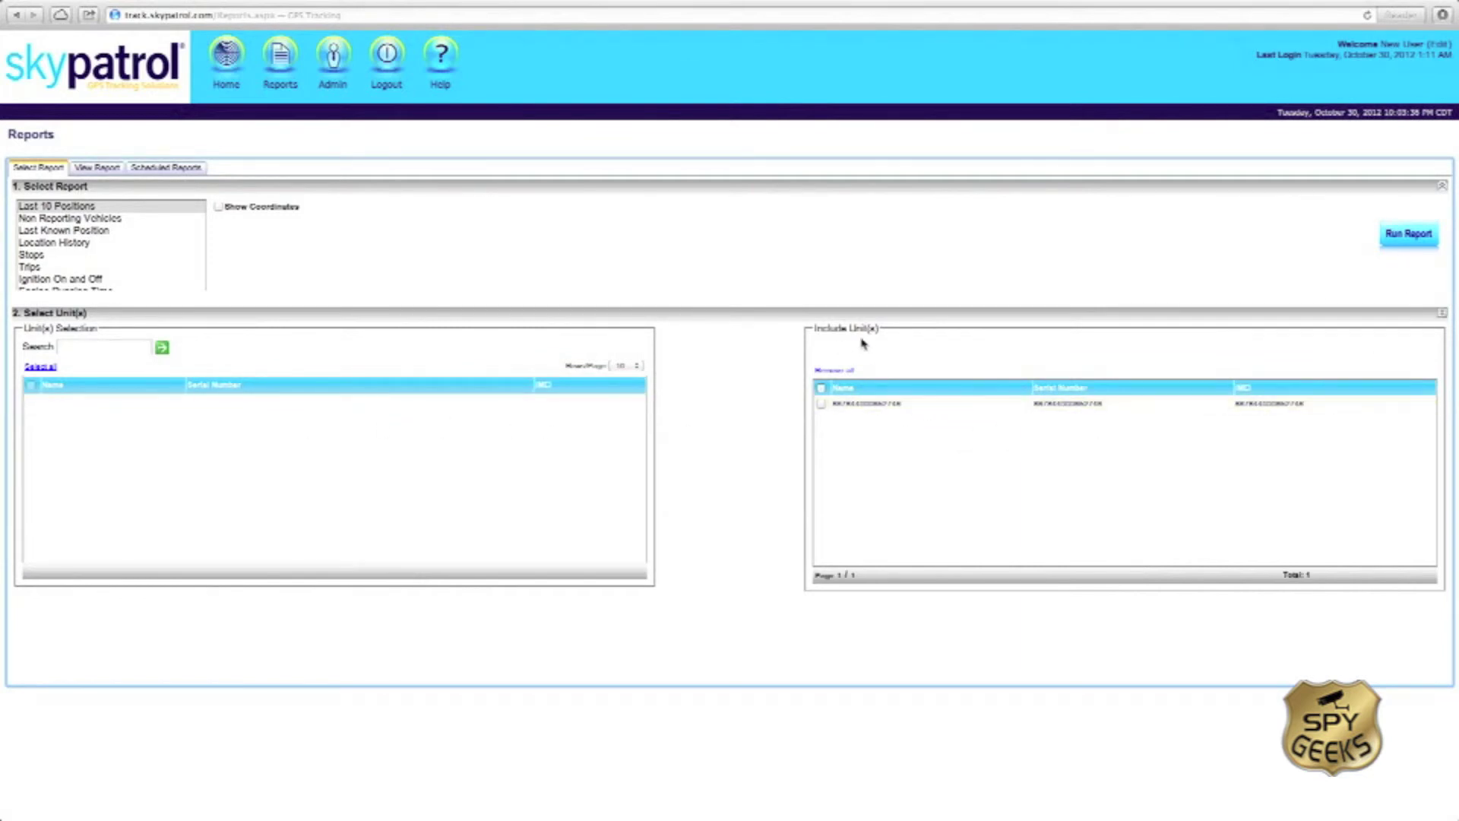
Step: Run the Last 10 Positions report to list the unit's ten latest positions
click(1404, 243)
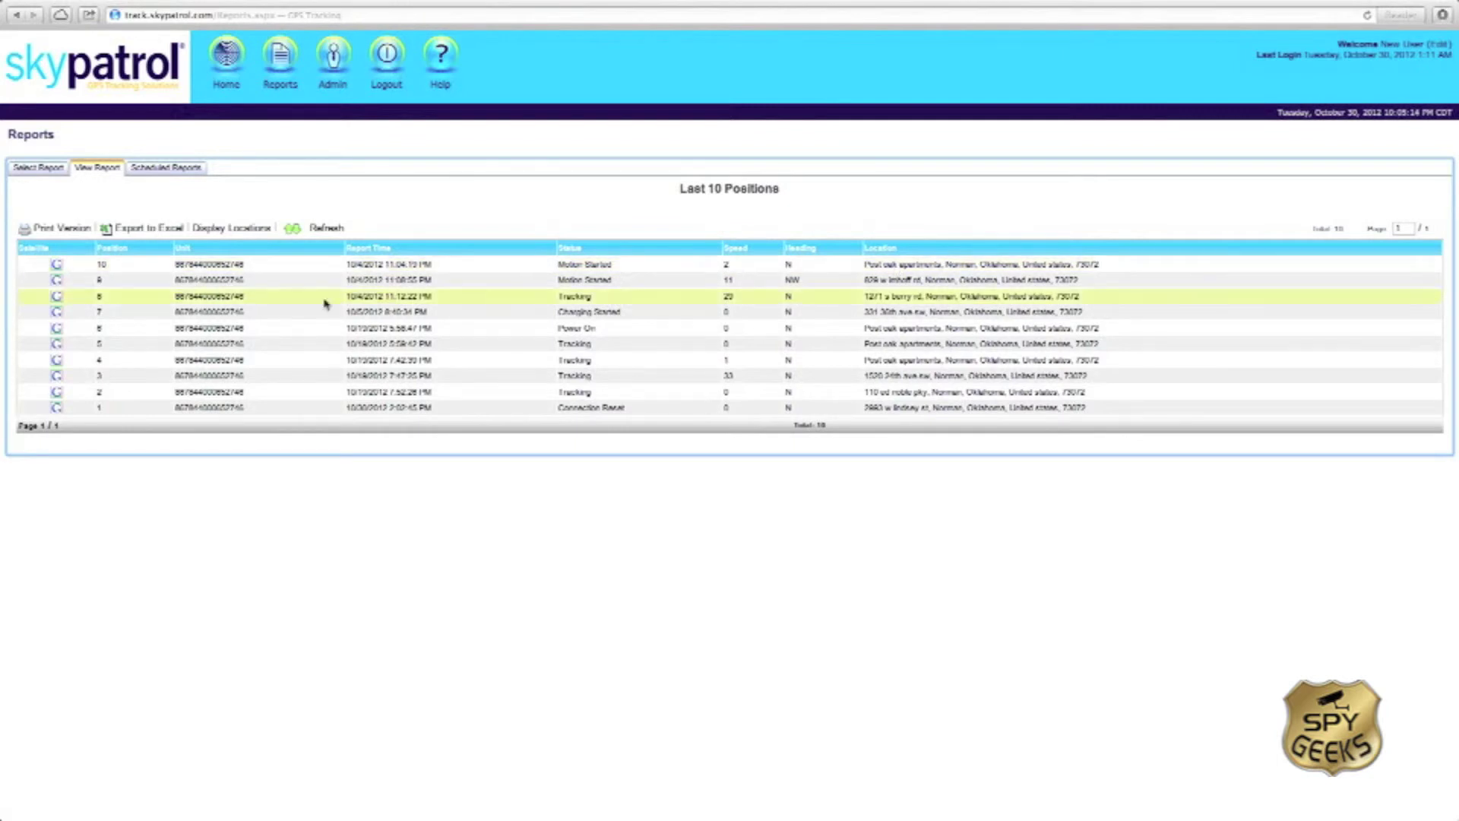
click(59, 269)
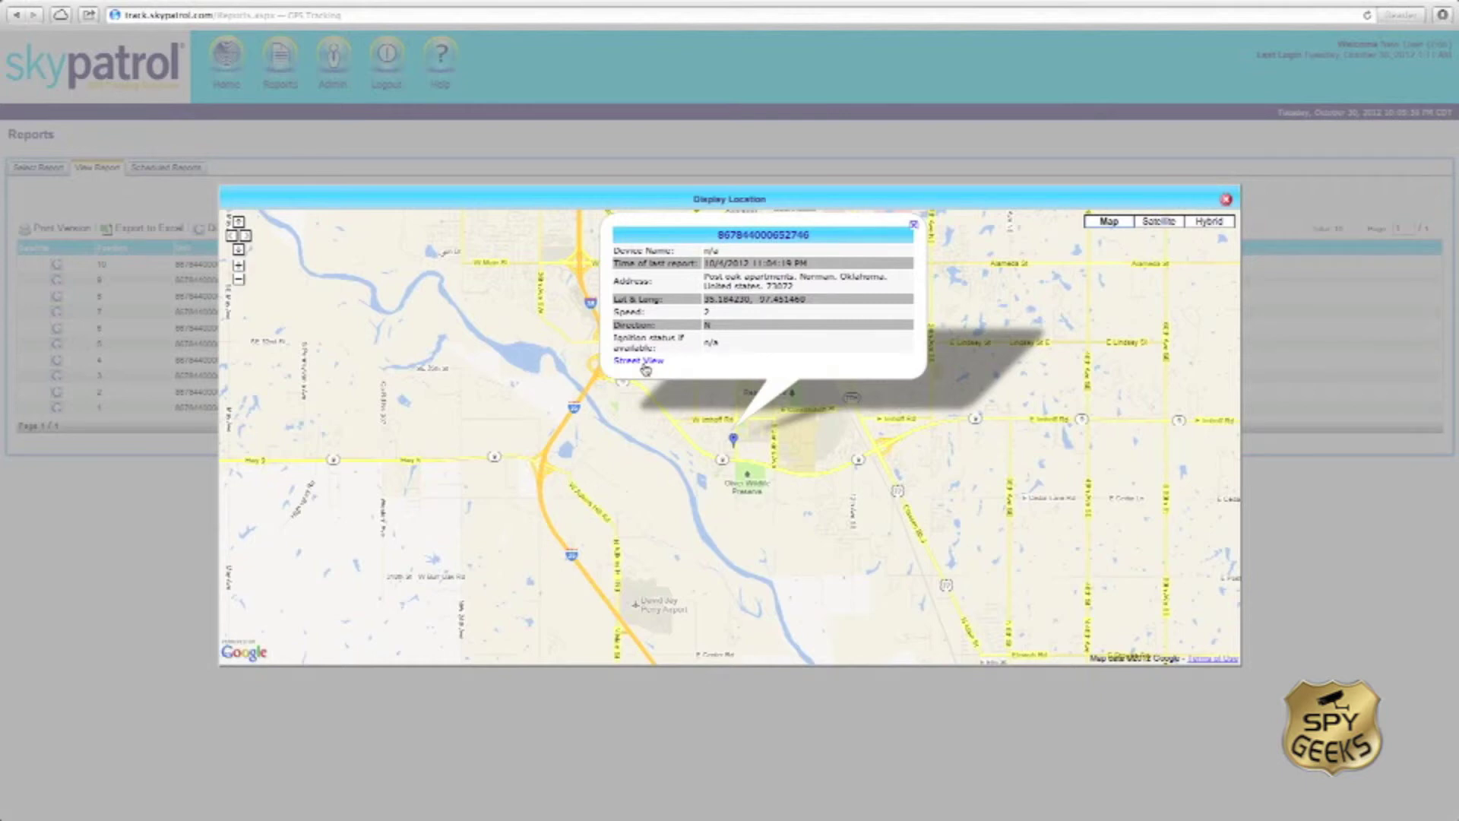
click(643, 363)
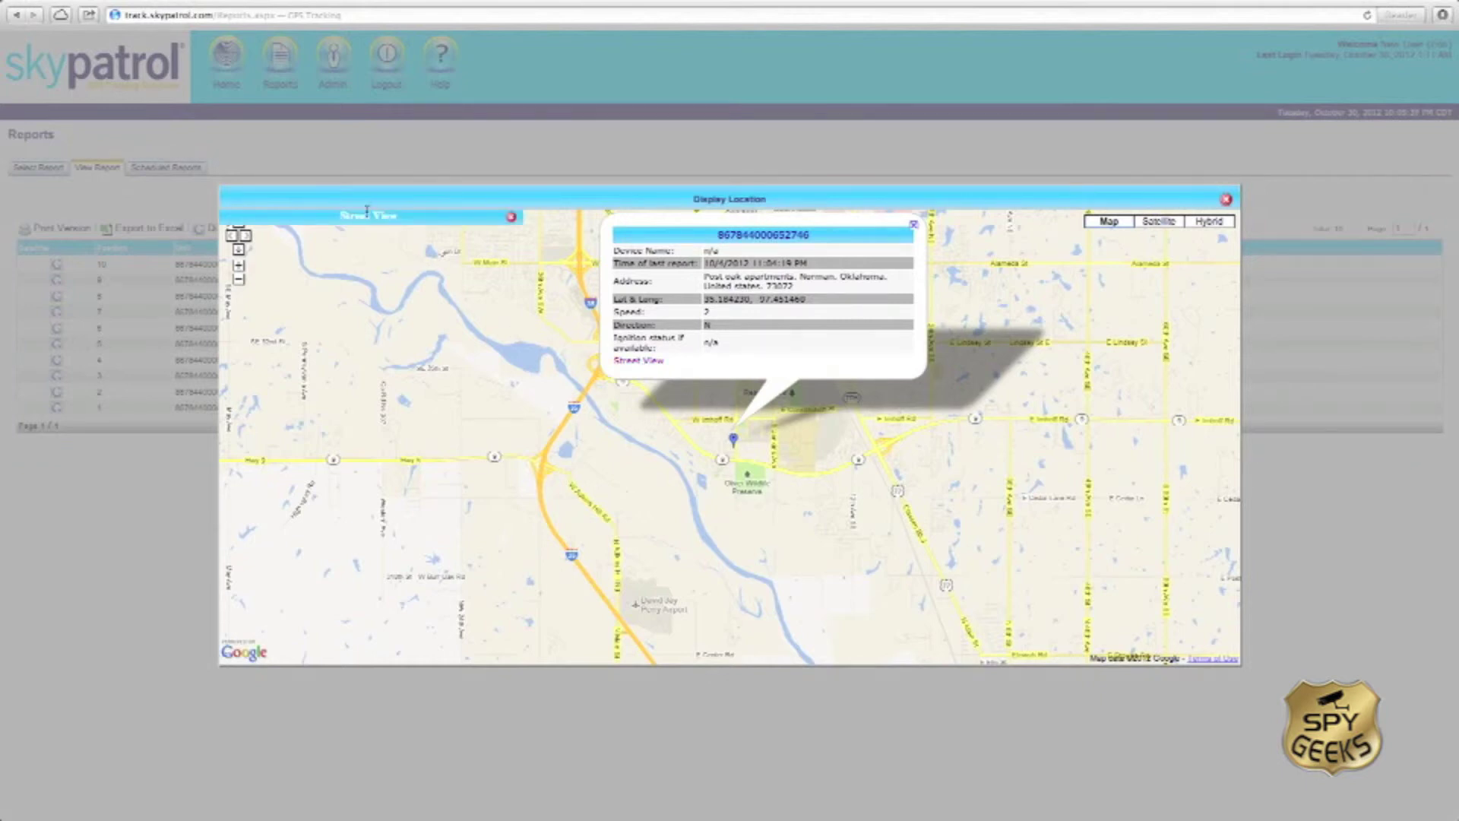
click(511, 219)
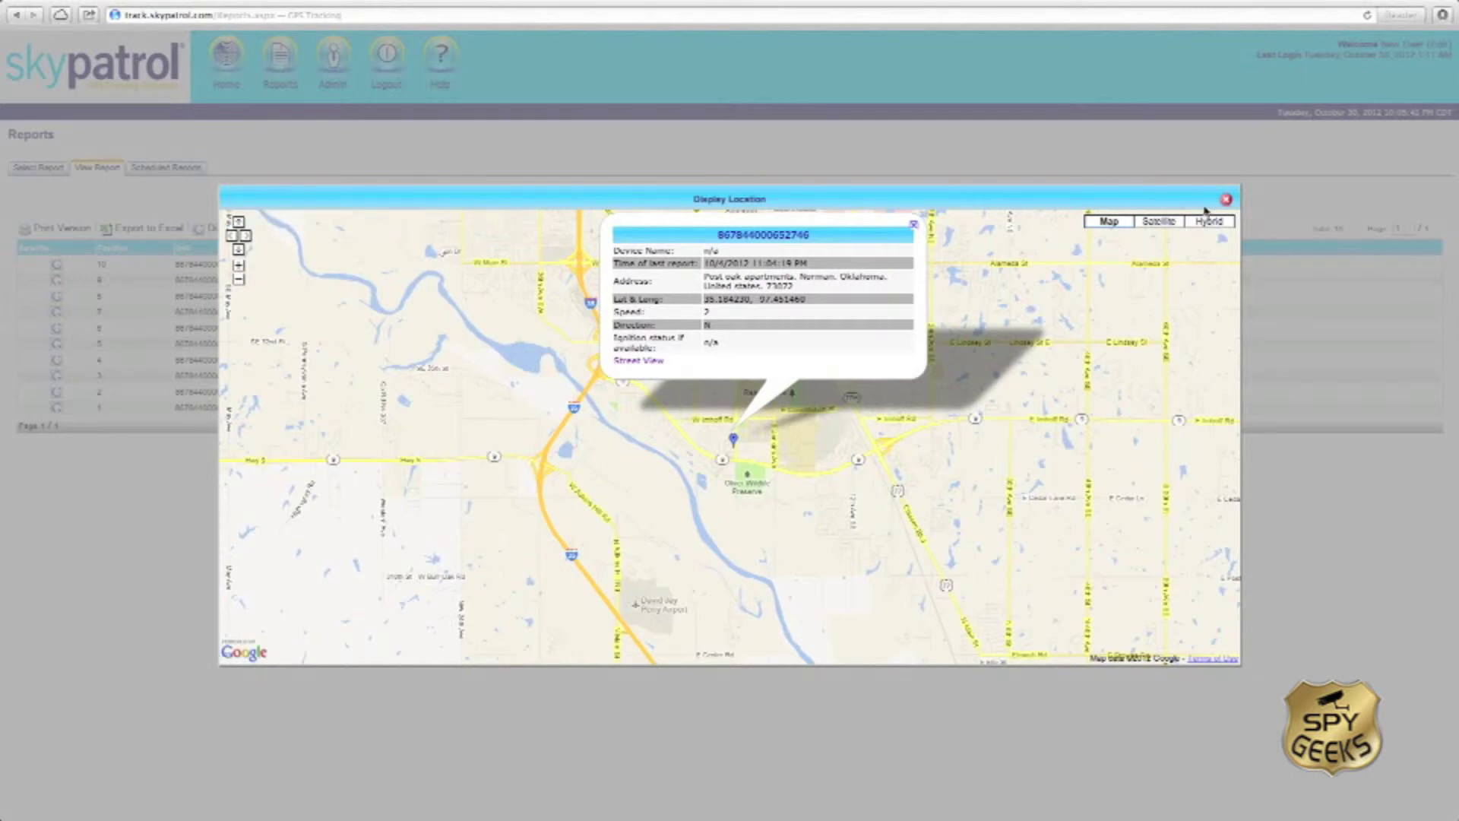
click(1227, 200)
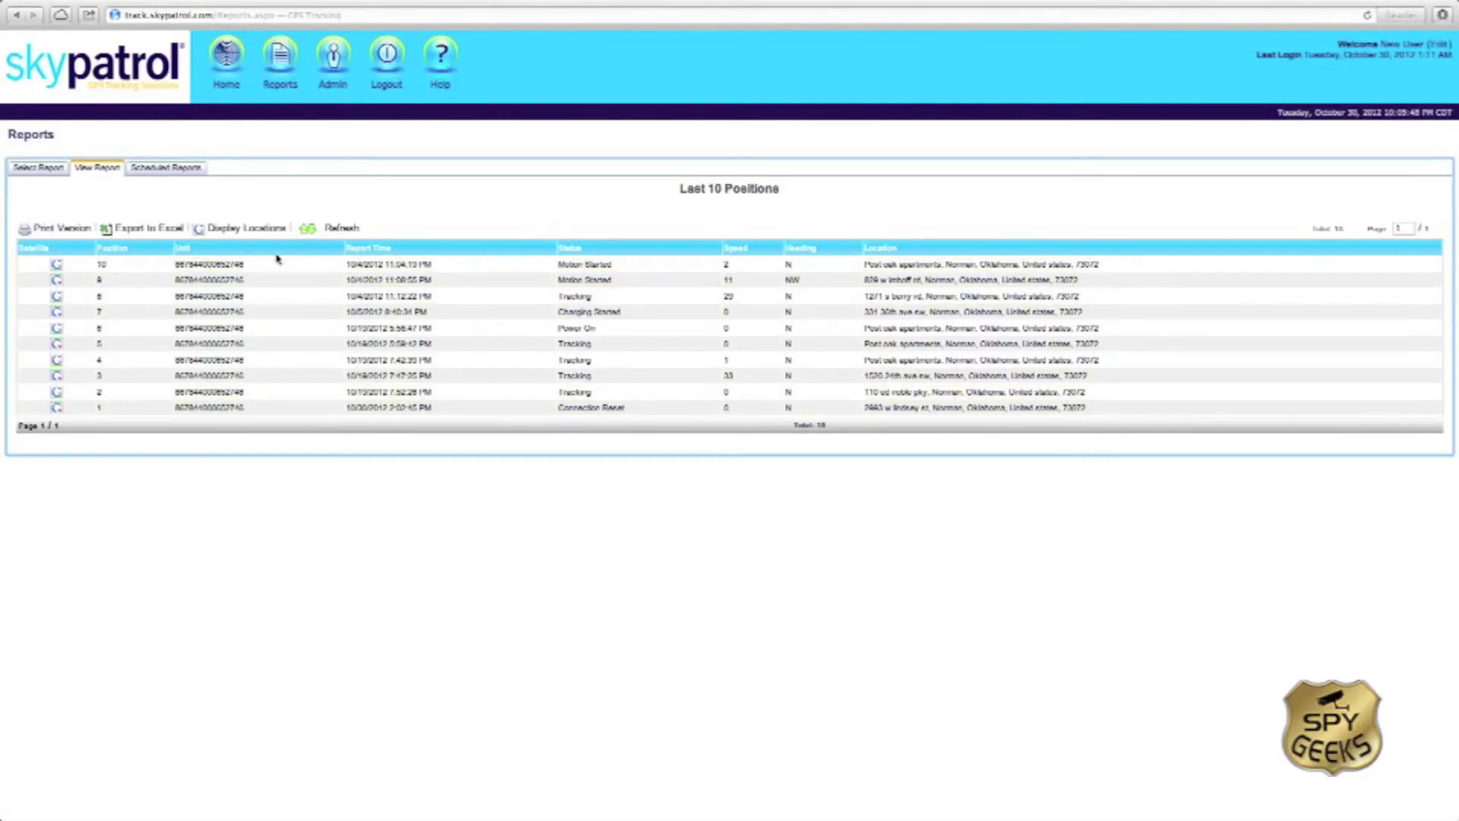
Step: Map all ten reported positions and zoom in to street level around Norman
click(247, 229)
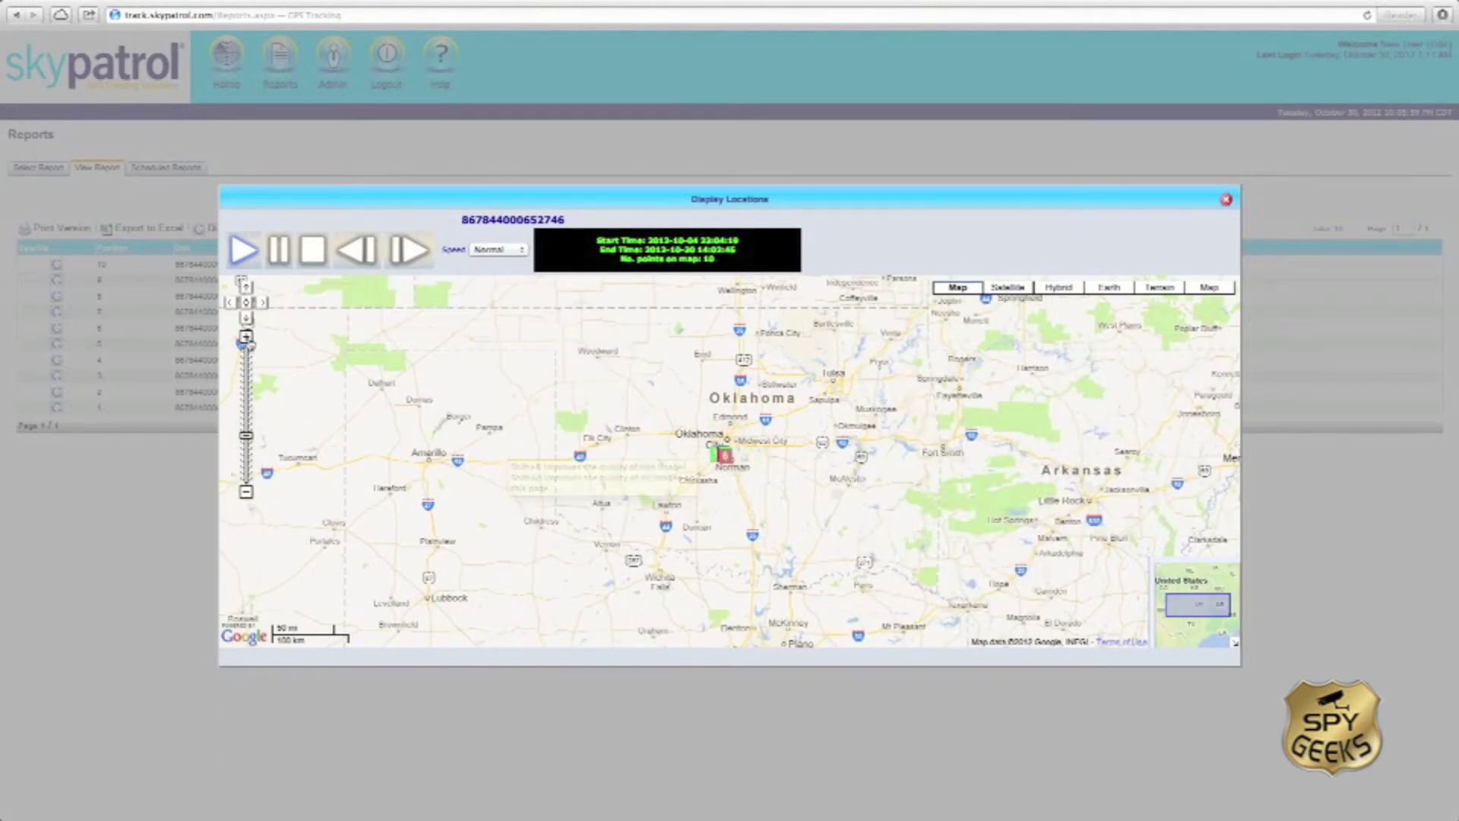
click(246, 338)
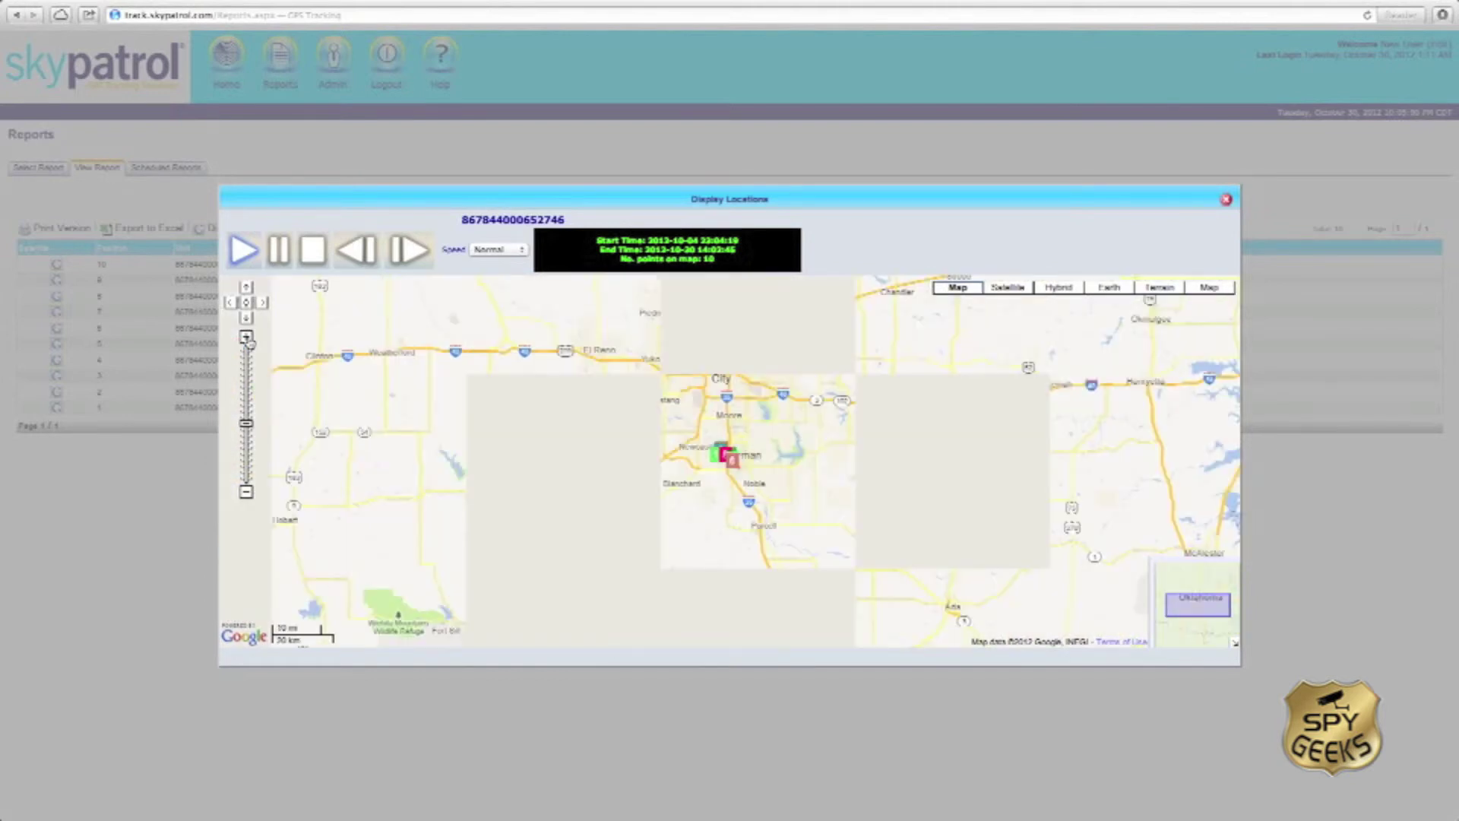
click(247, 337)
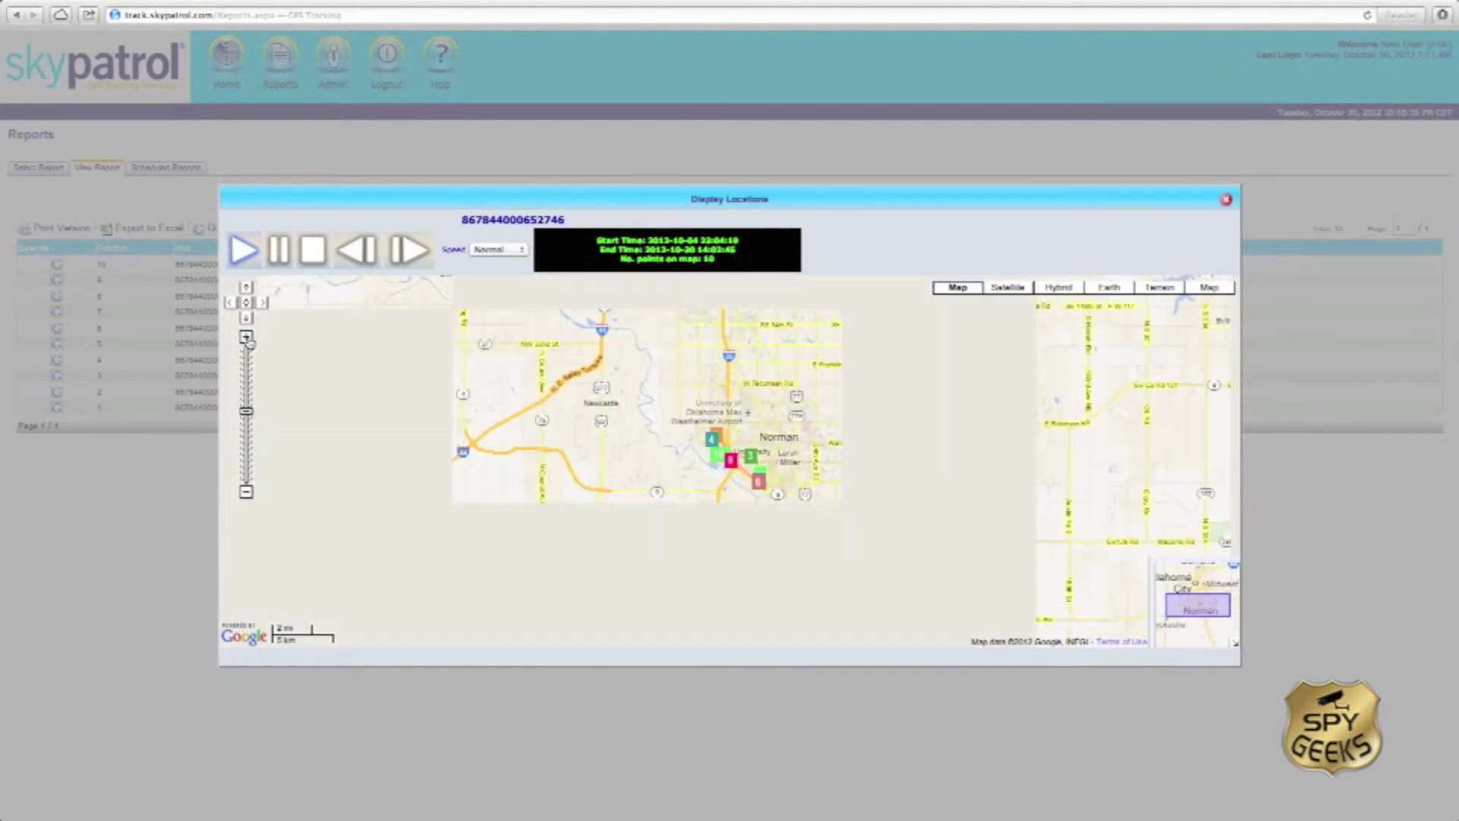
click(247, 338)
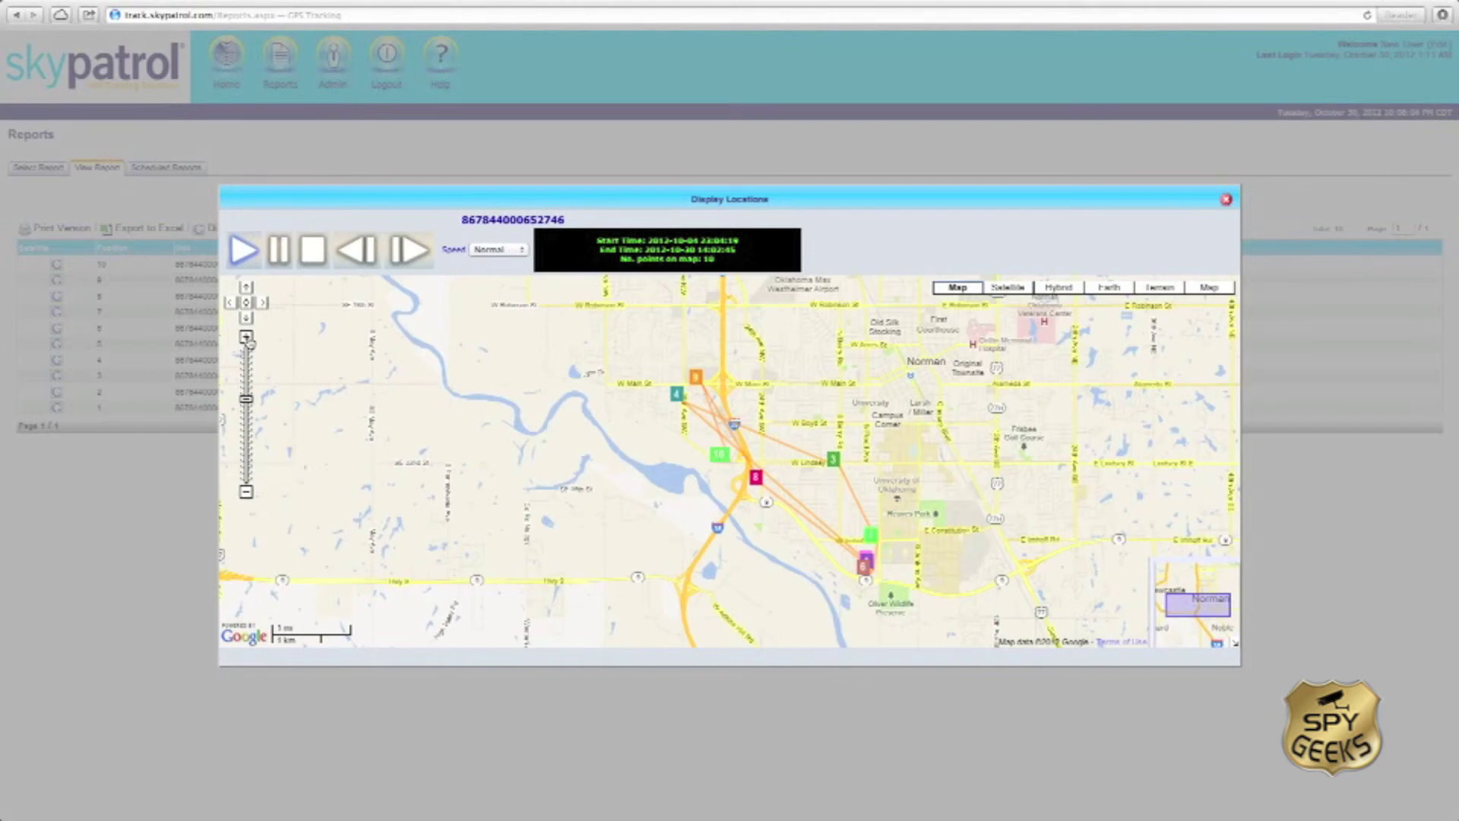
click(247, 339)
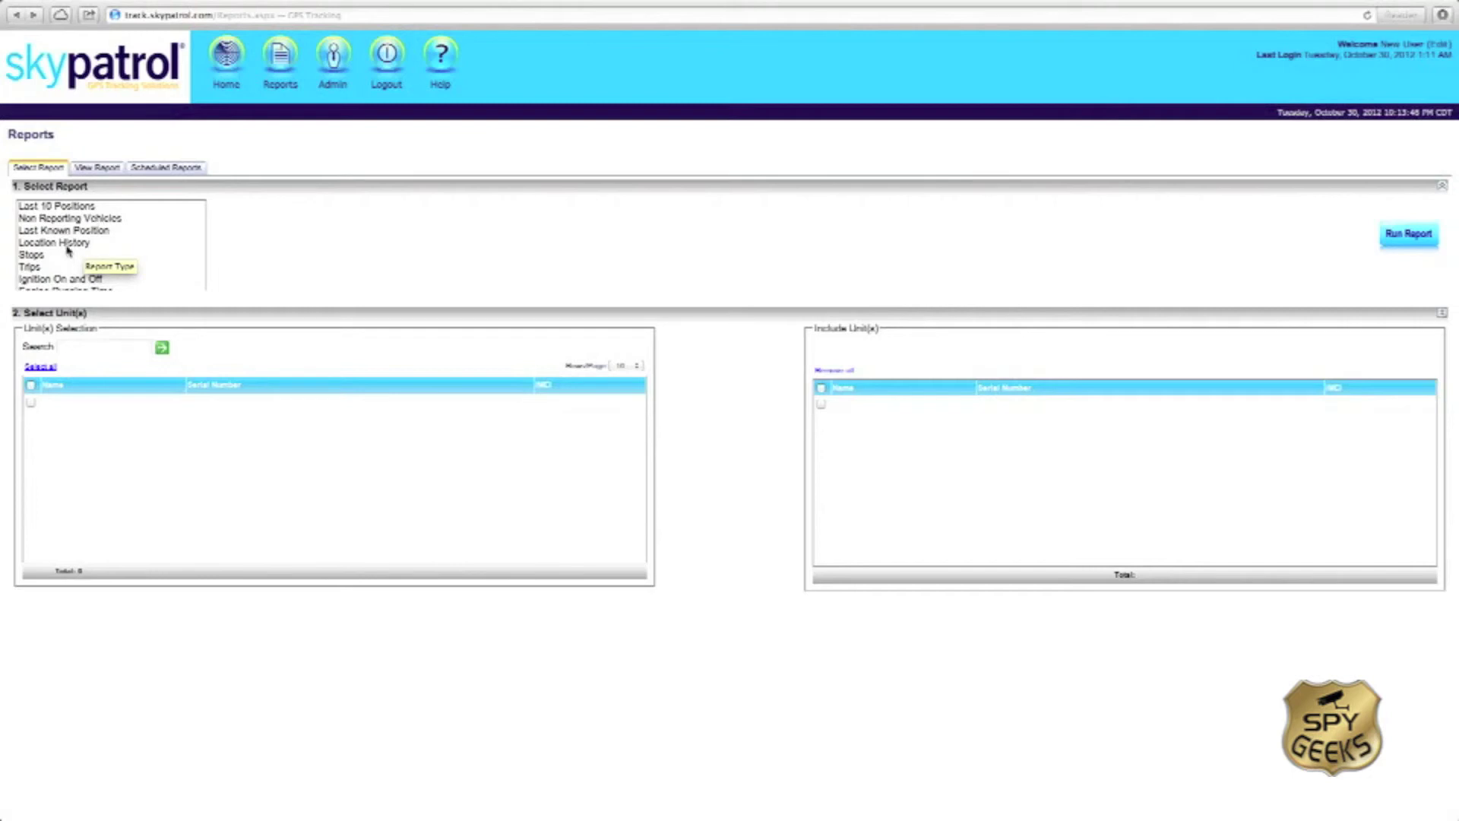
Step: Run a Location History report for the unit from 2012/09/17 to 2012/09/30
click(68, 243)
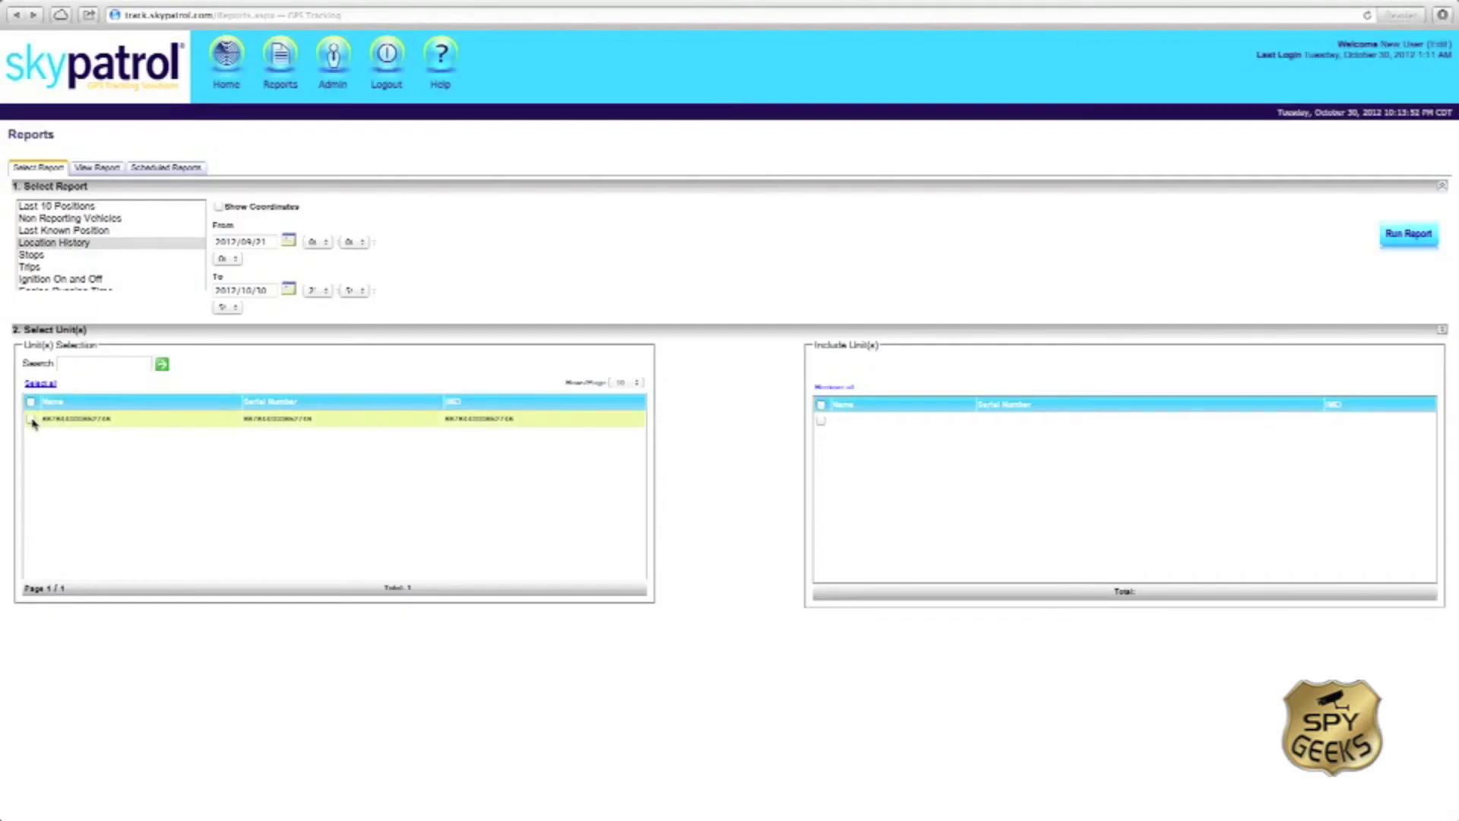
click(31, 420)
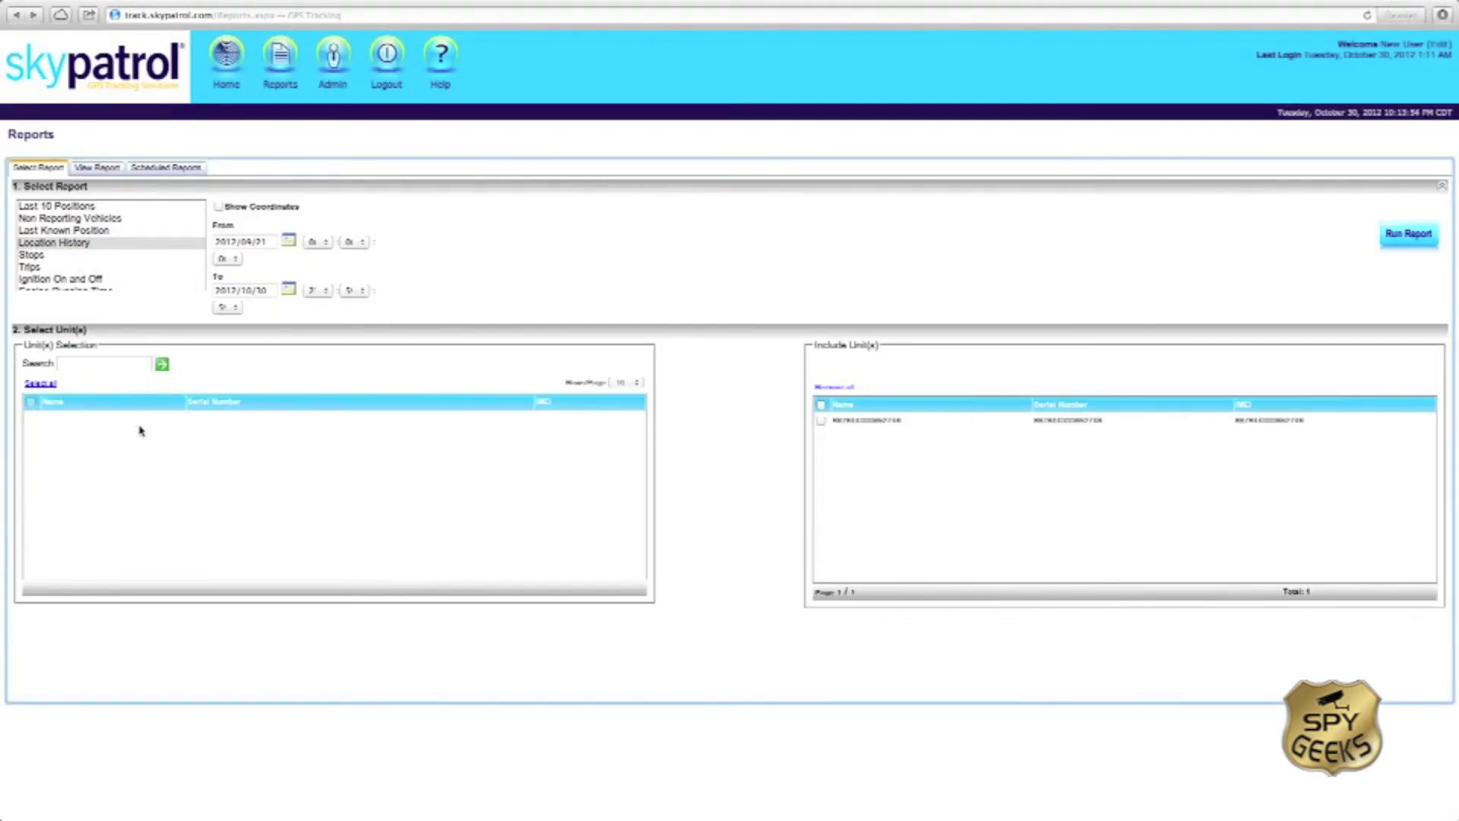
click(288, 243)
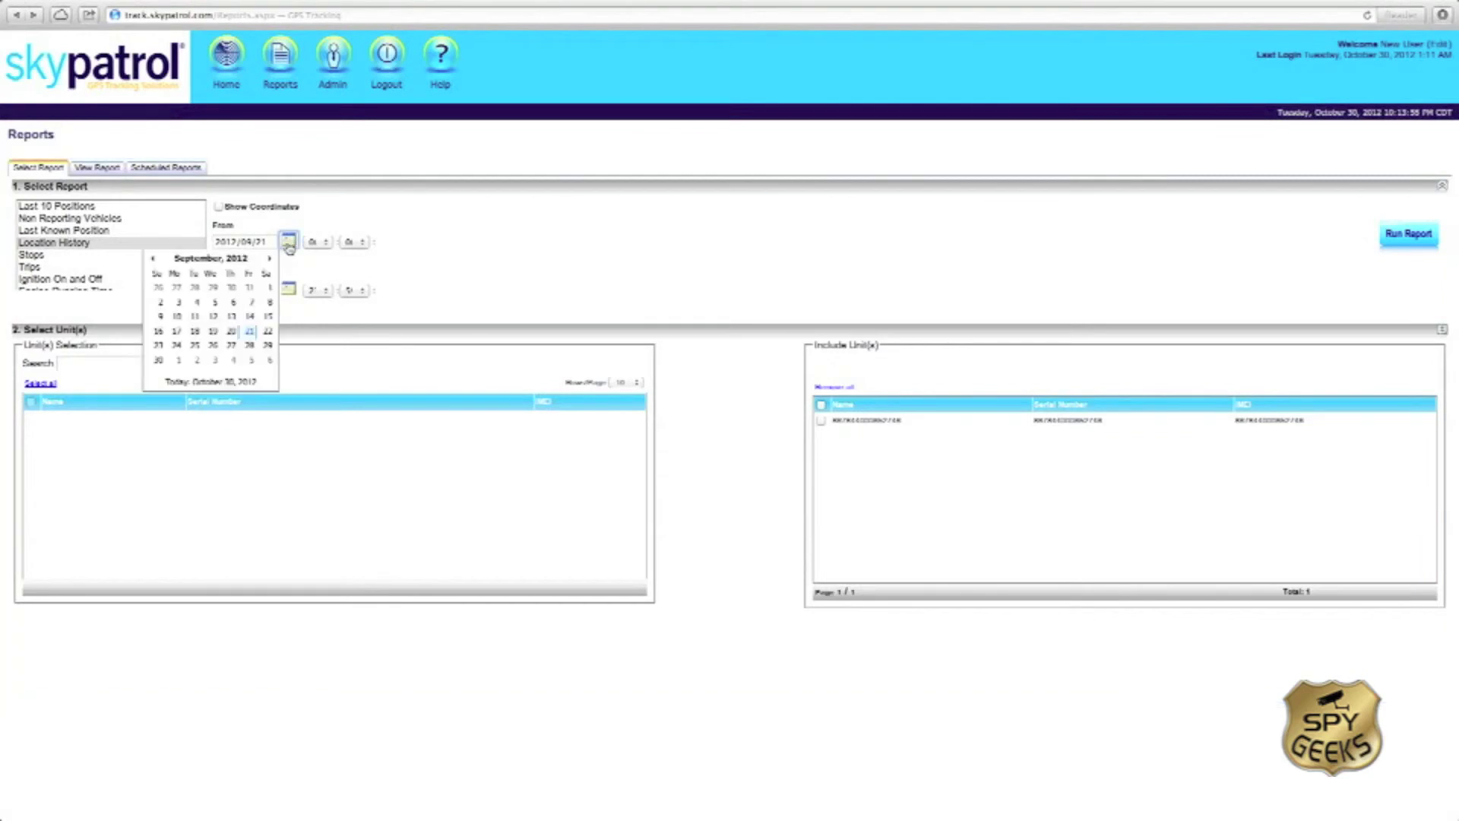
click(183, 333)
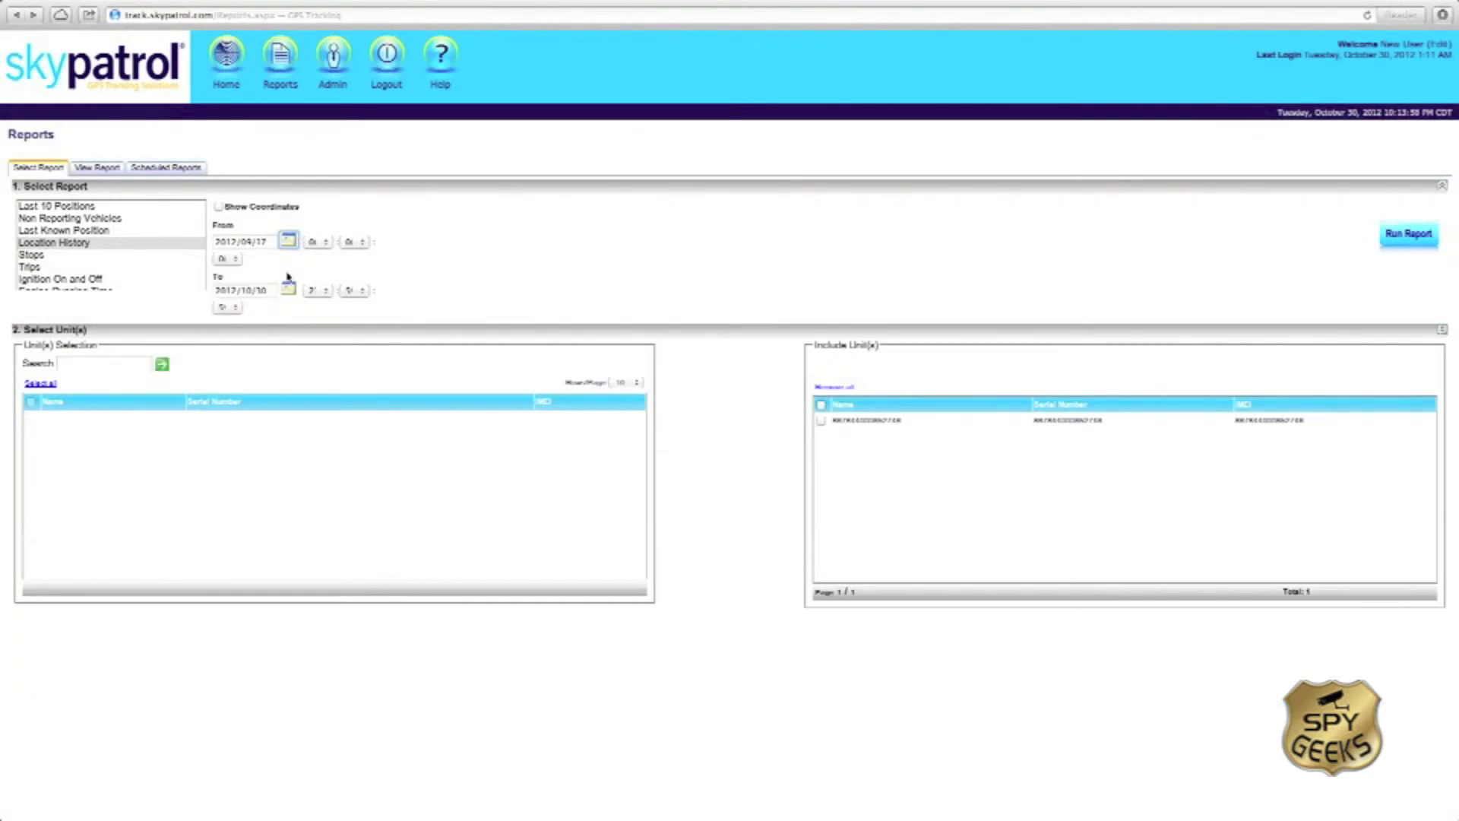
click(289, 291)
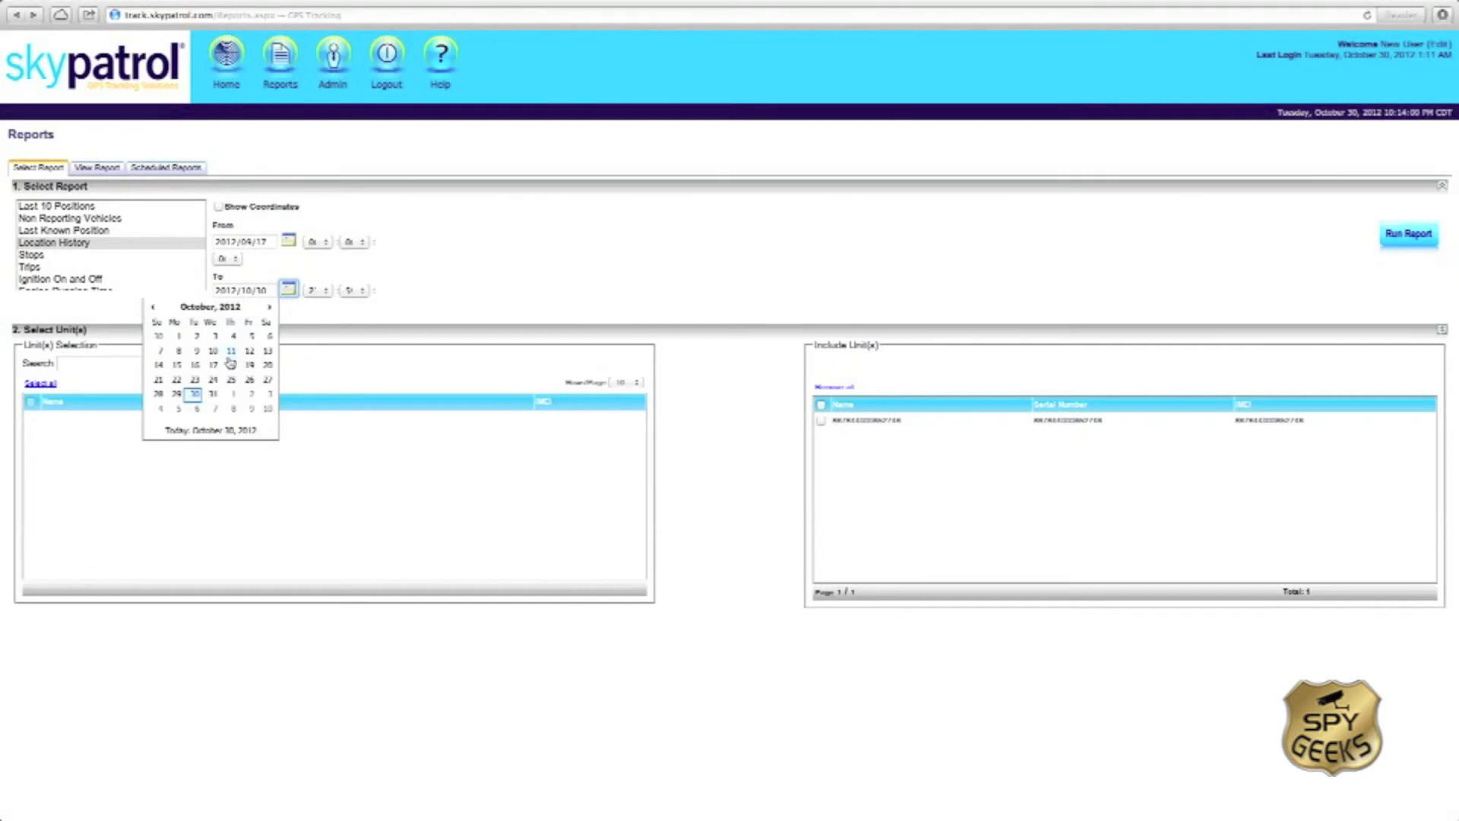
click(152, 307)
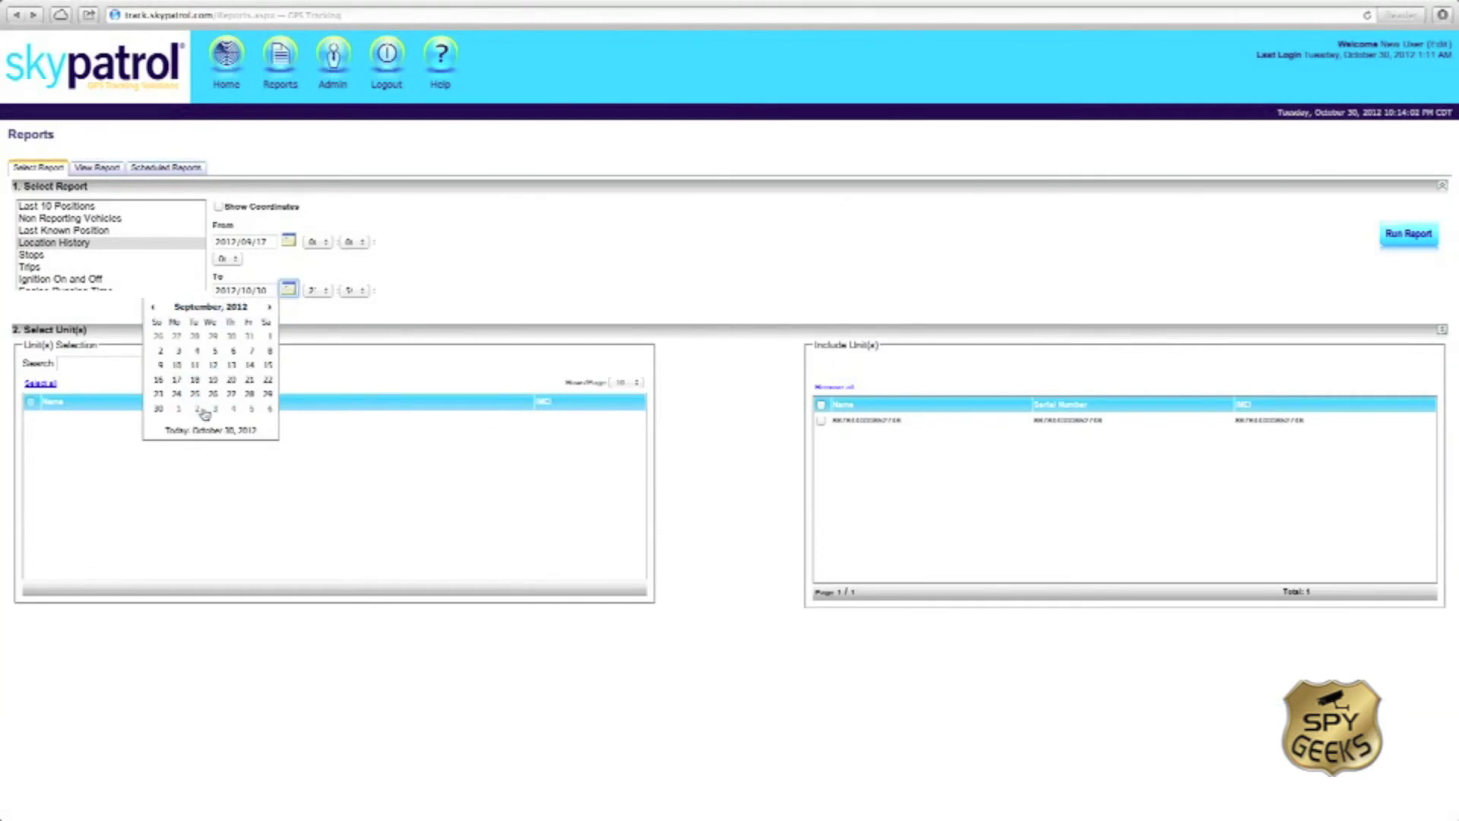
click(159, 409)
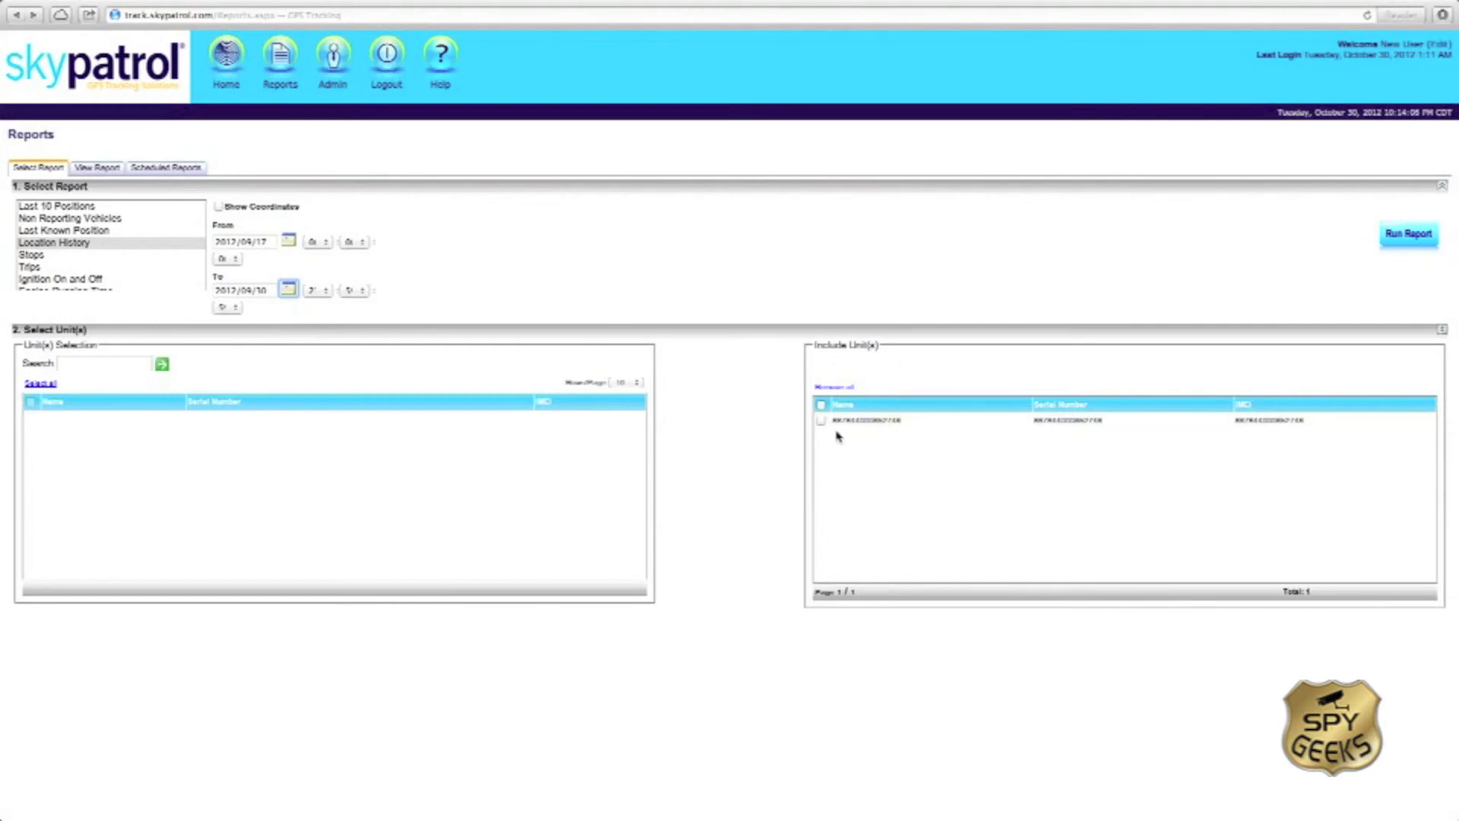
click(1405, 239)
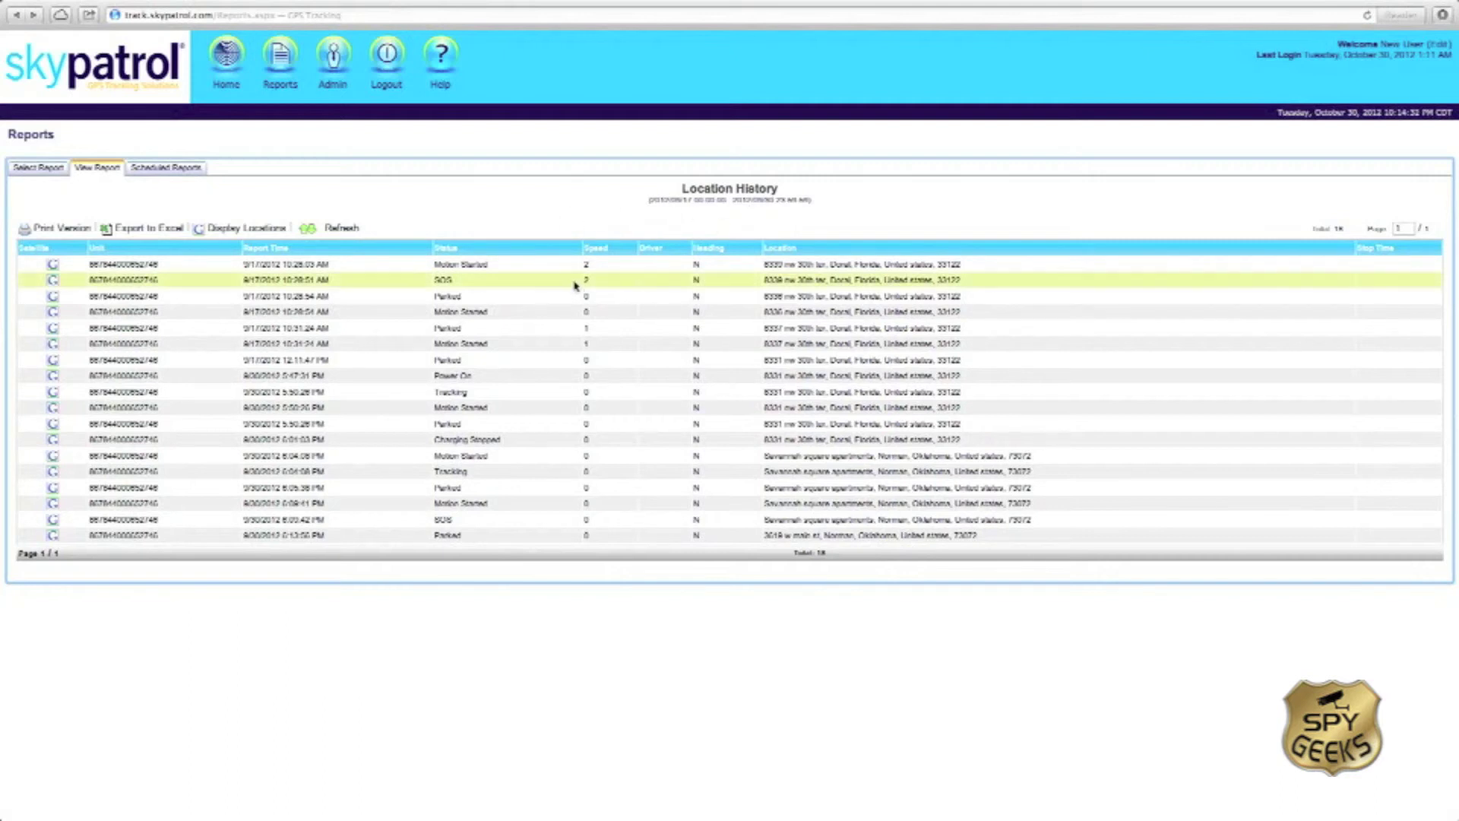
Step: Change the Location History end date to 2012/10/17 and rerun the report
click(42, 171)
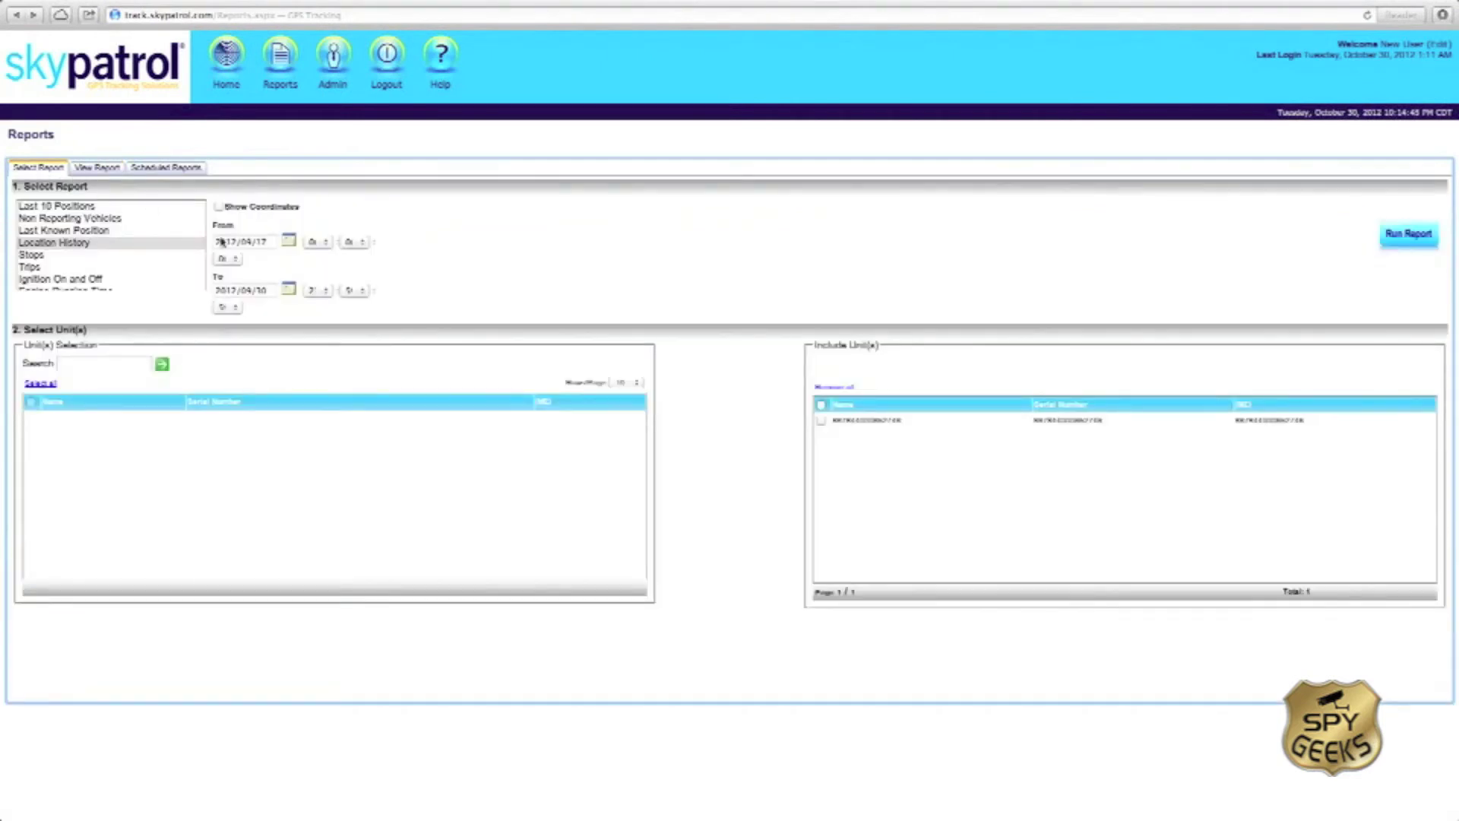
click(290, 294)
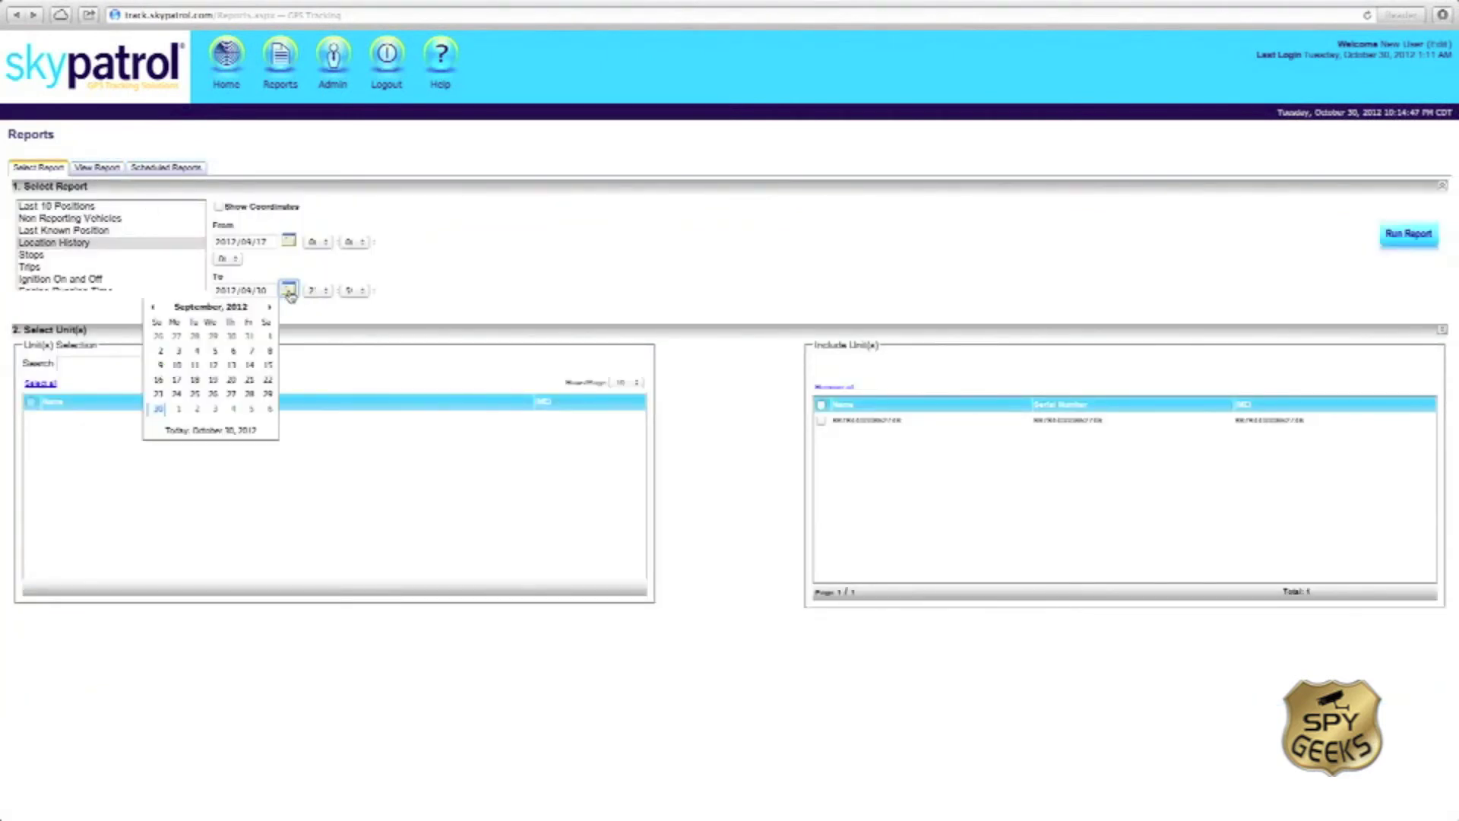
click(269, 309)
click(215, 366)
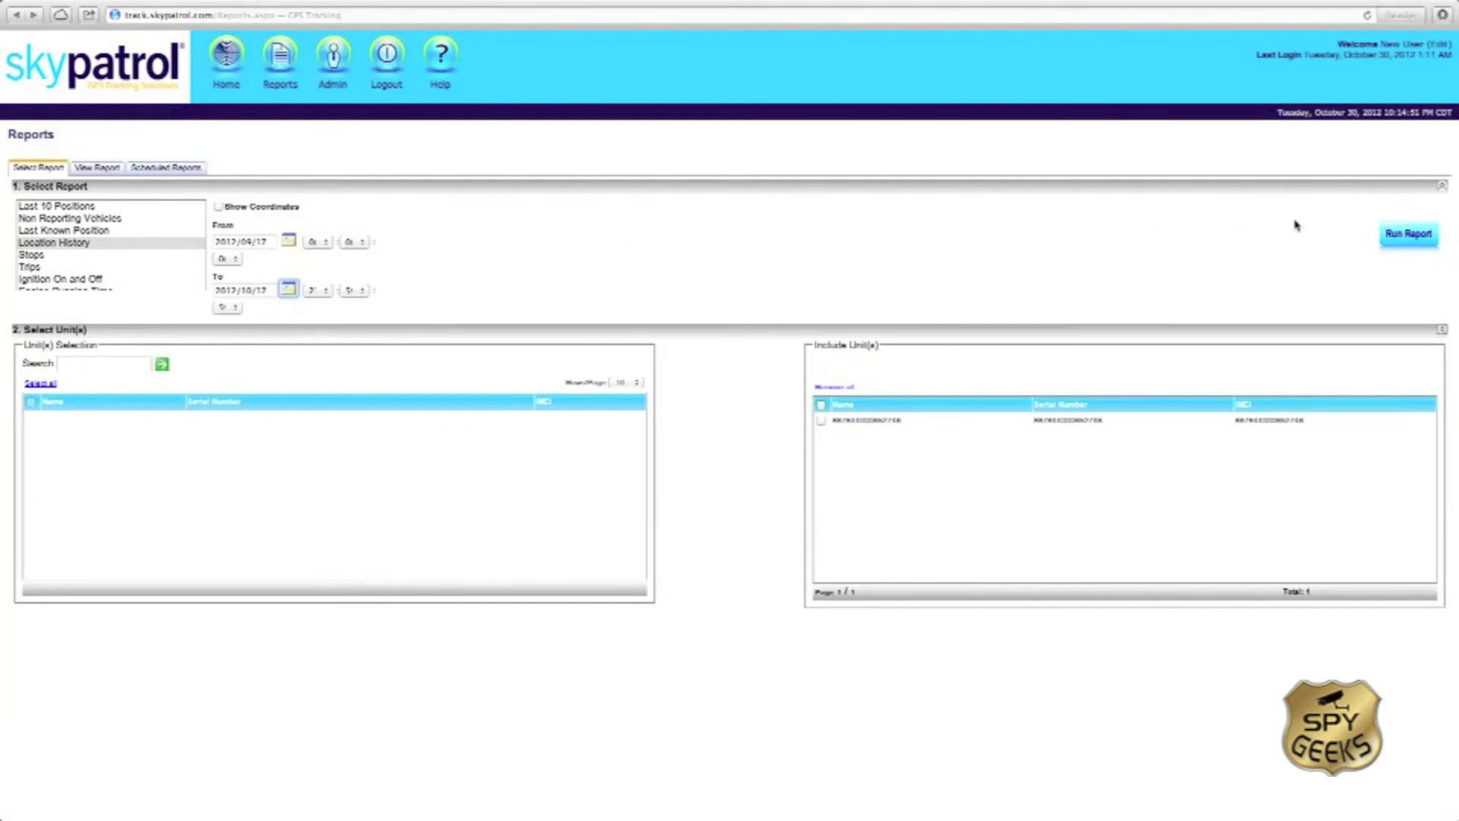
click(1404, 235)
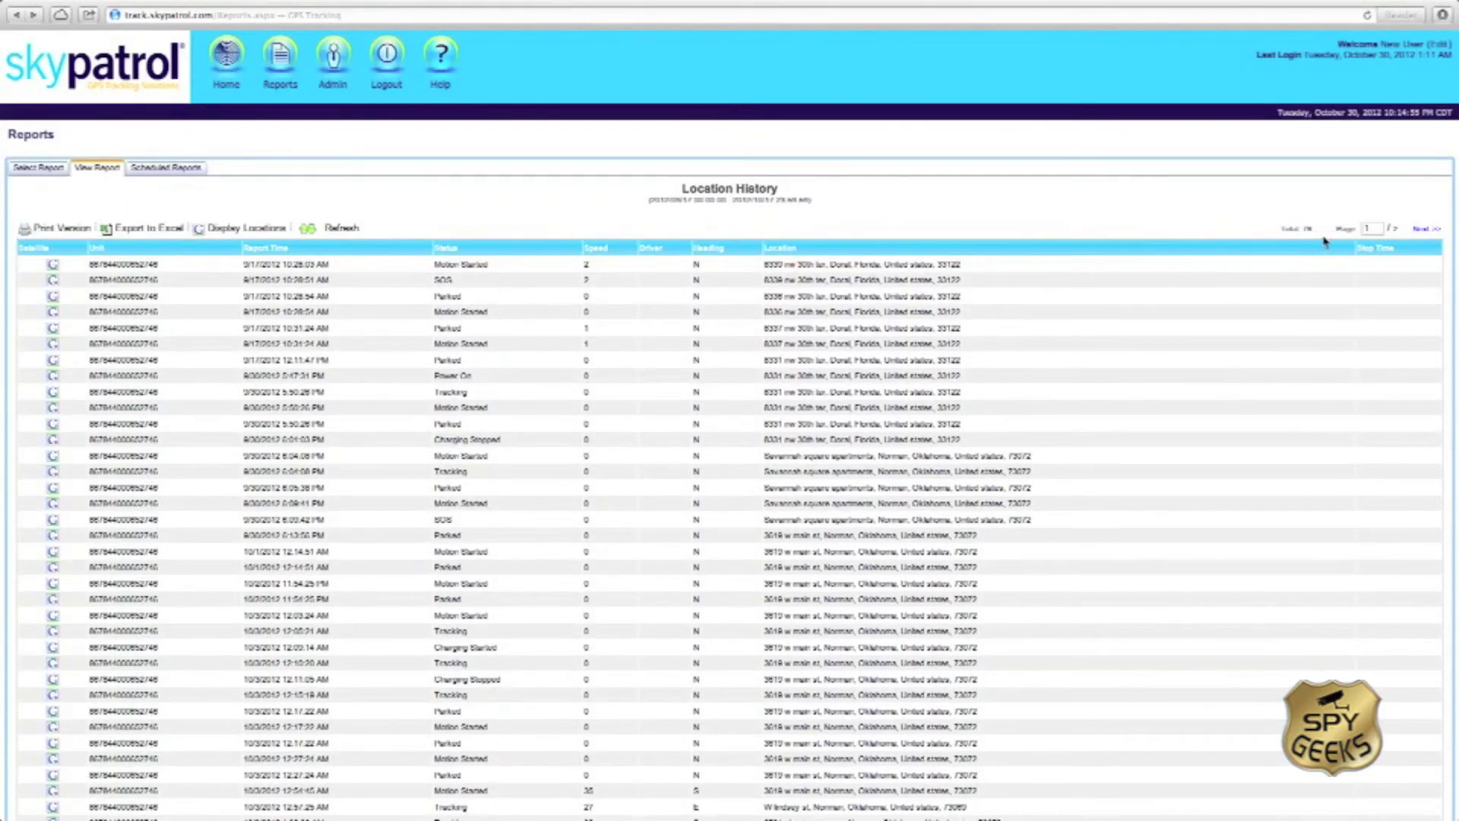
Step: View the report's second page of results, then go back to report selection
scroll(537, 489, down, 5)
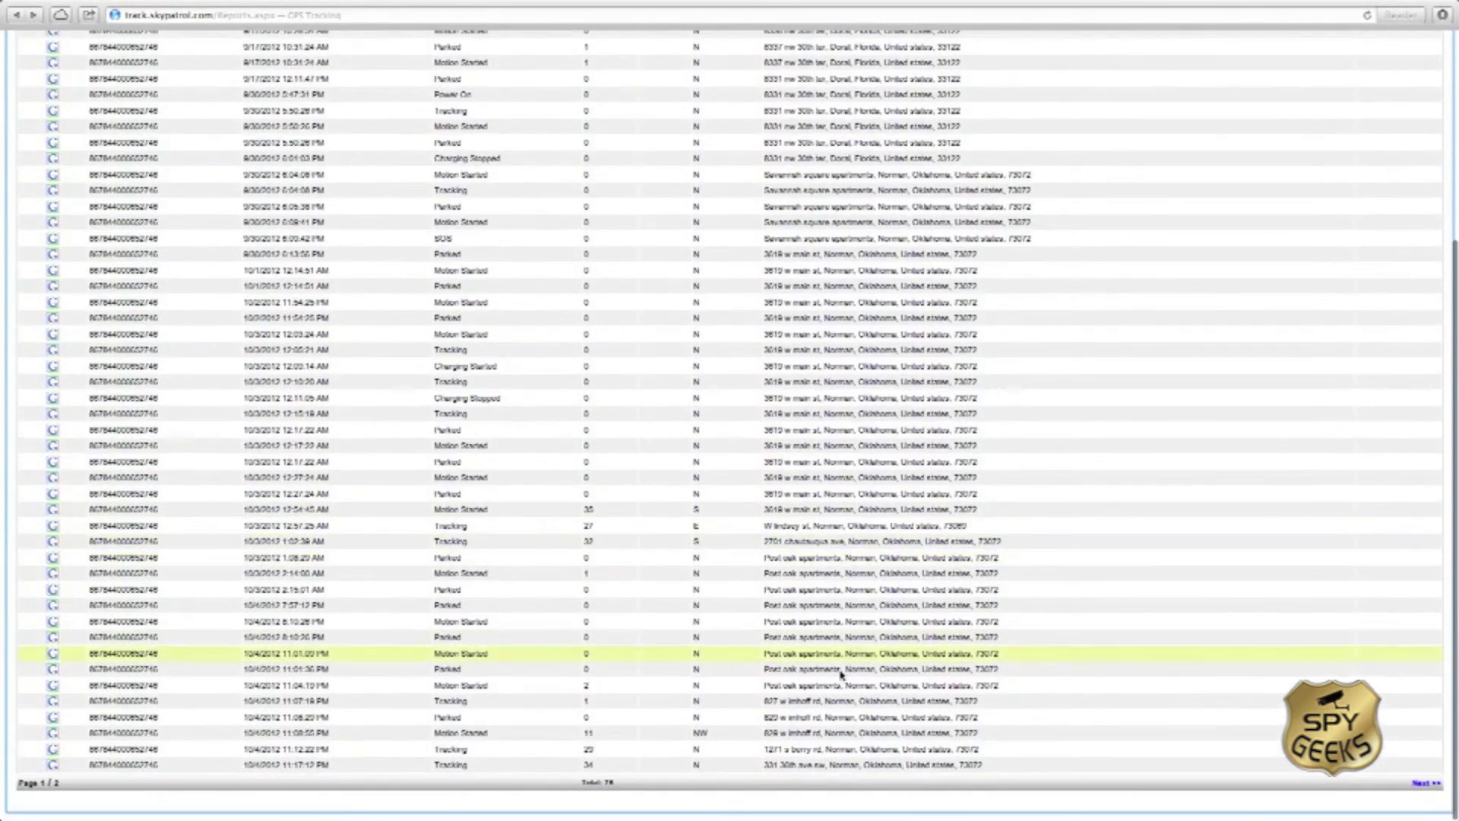
scroll(872, 525, up, 5)
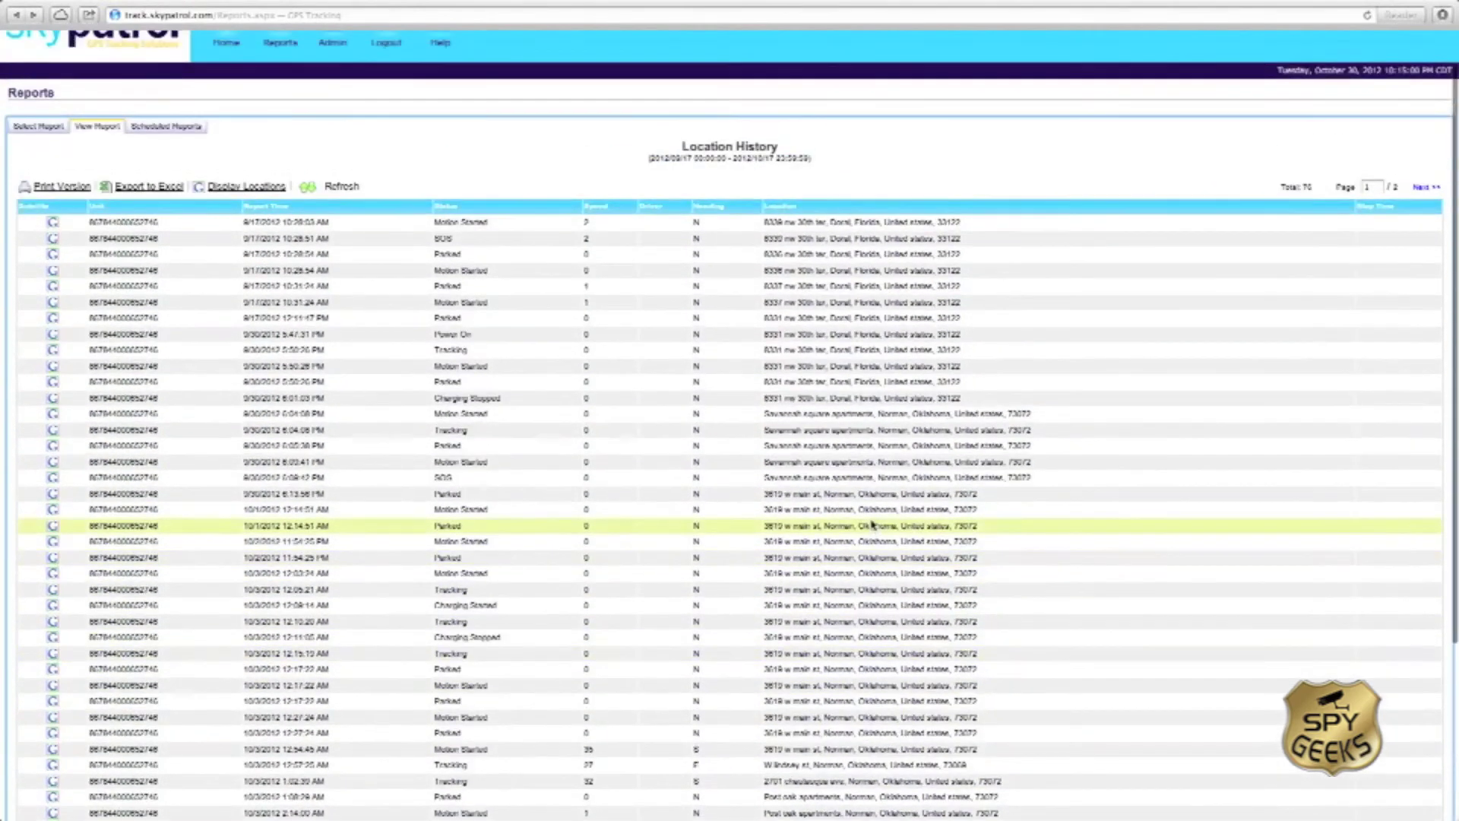
click(1419, 187)
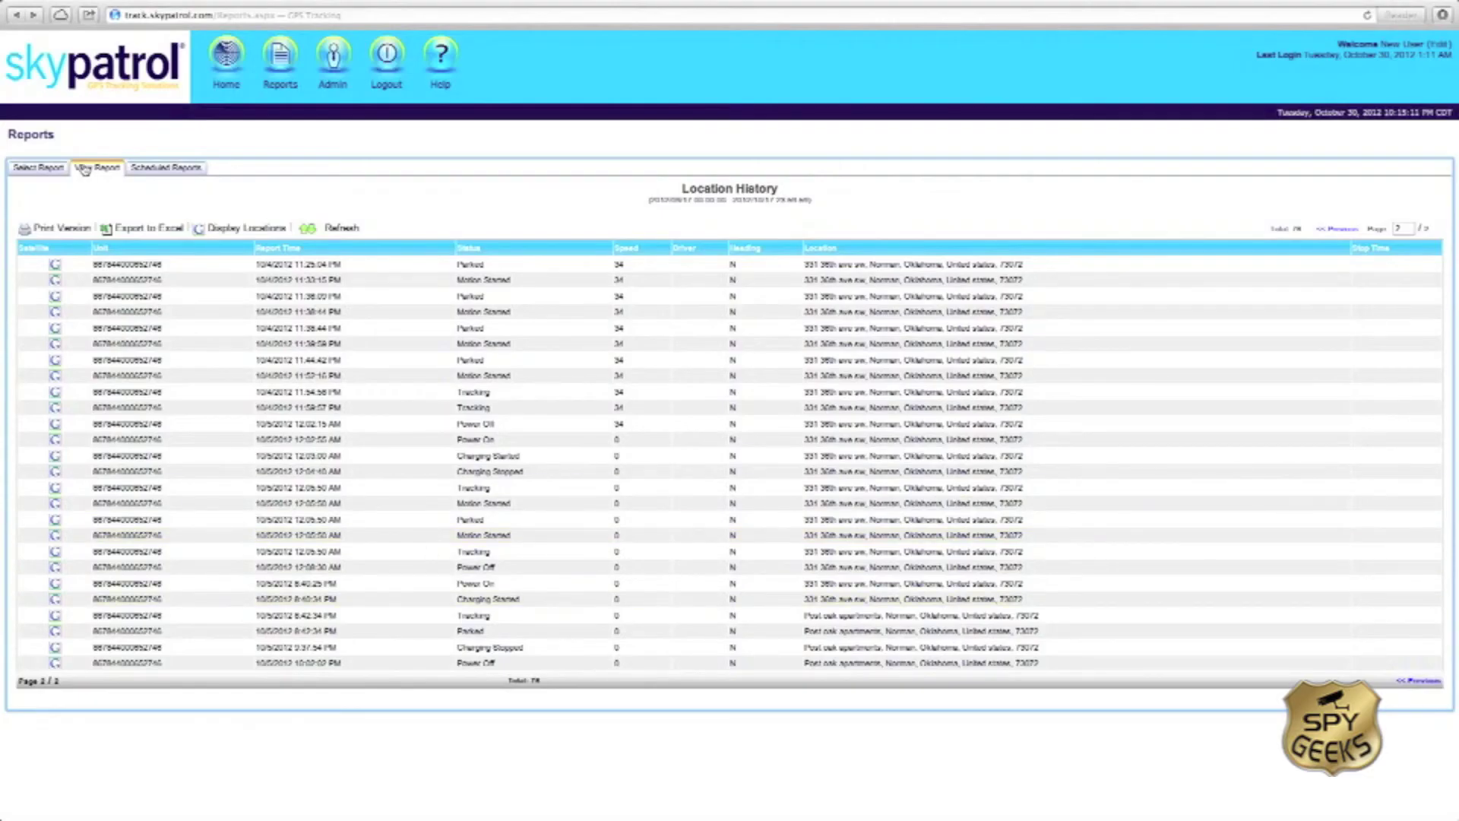
click(40, 168)
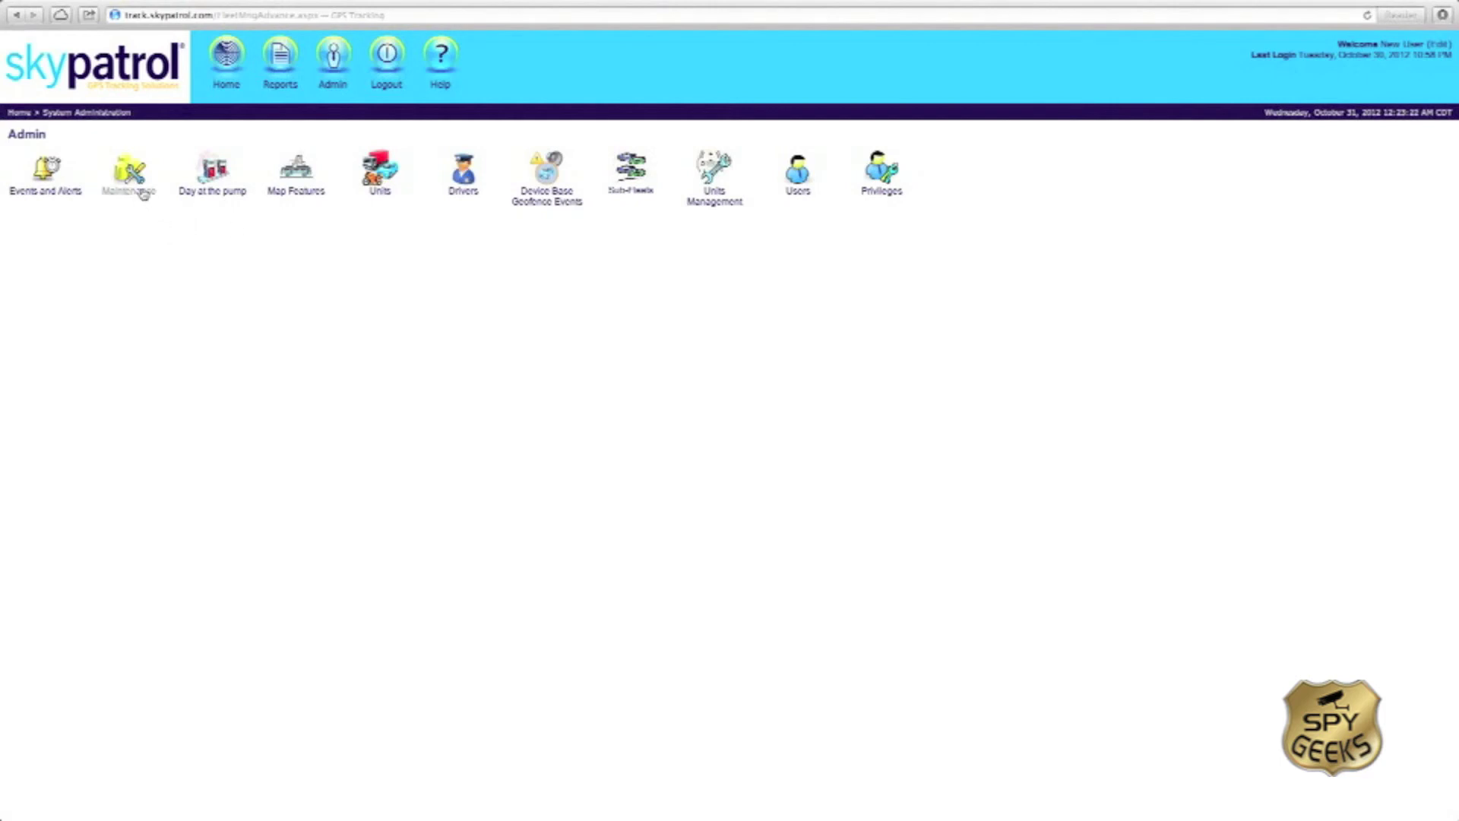
Step: Show the Maintenance events list, discarding the new event form without saving
click(133, 182)
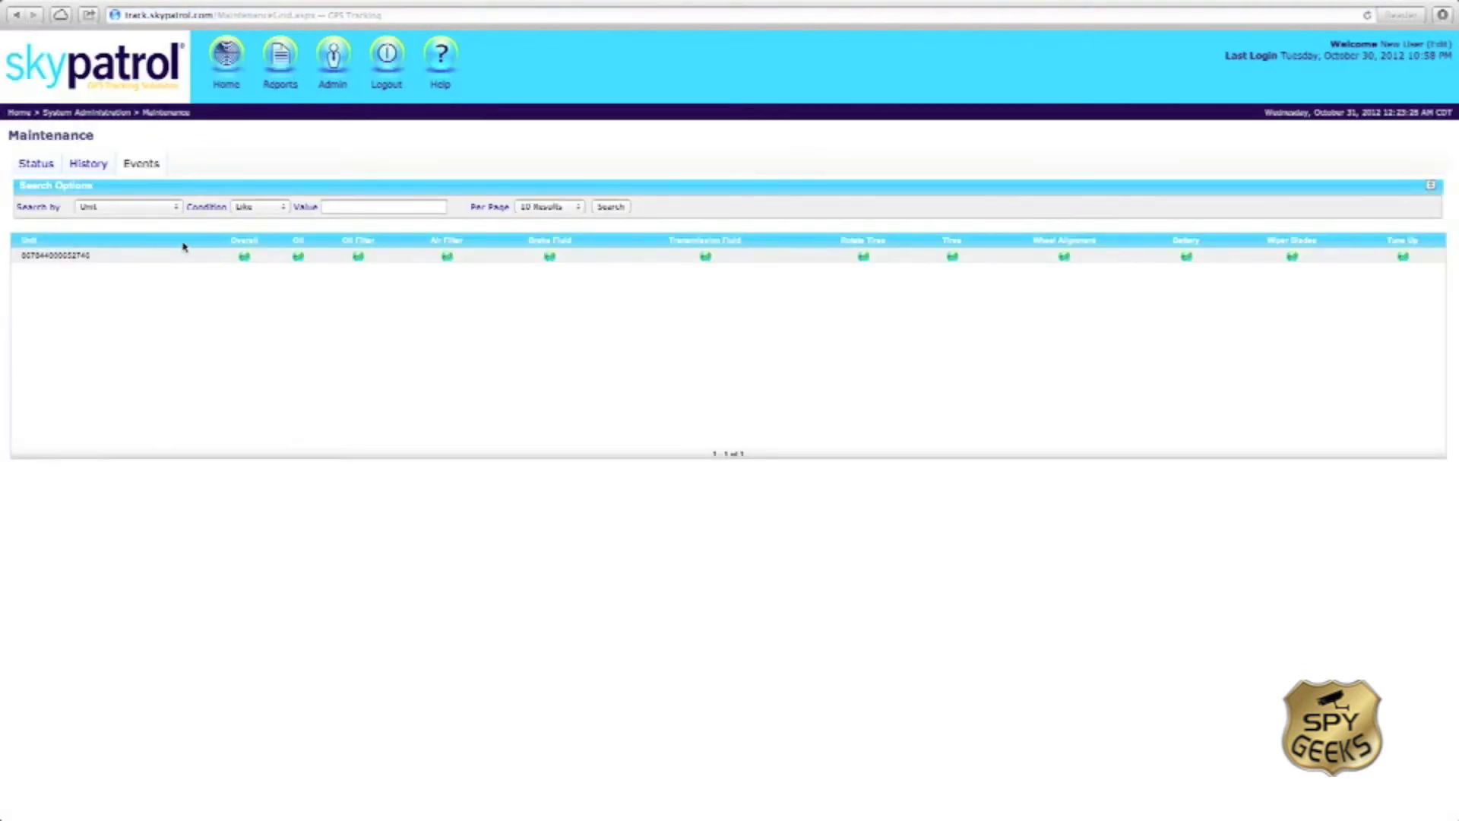
click(137, 167)
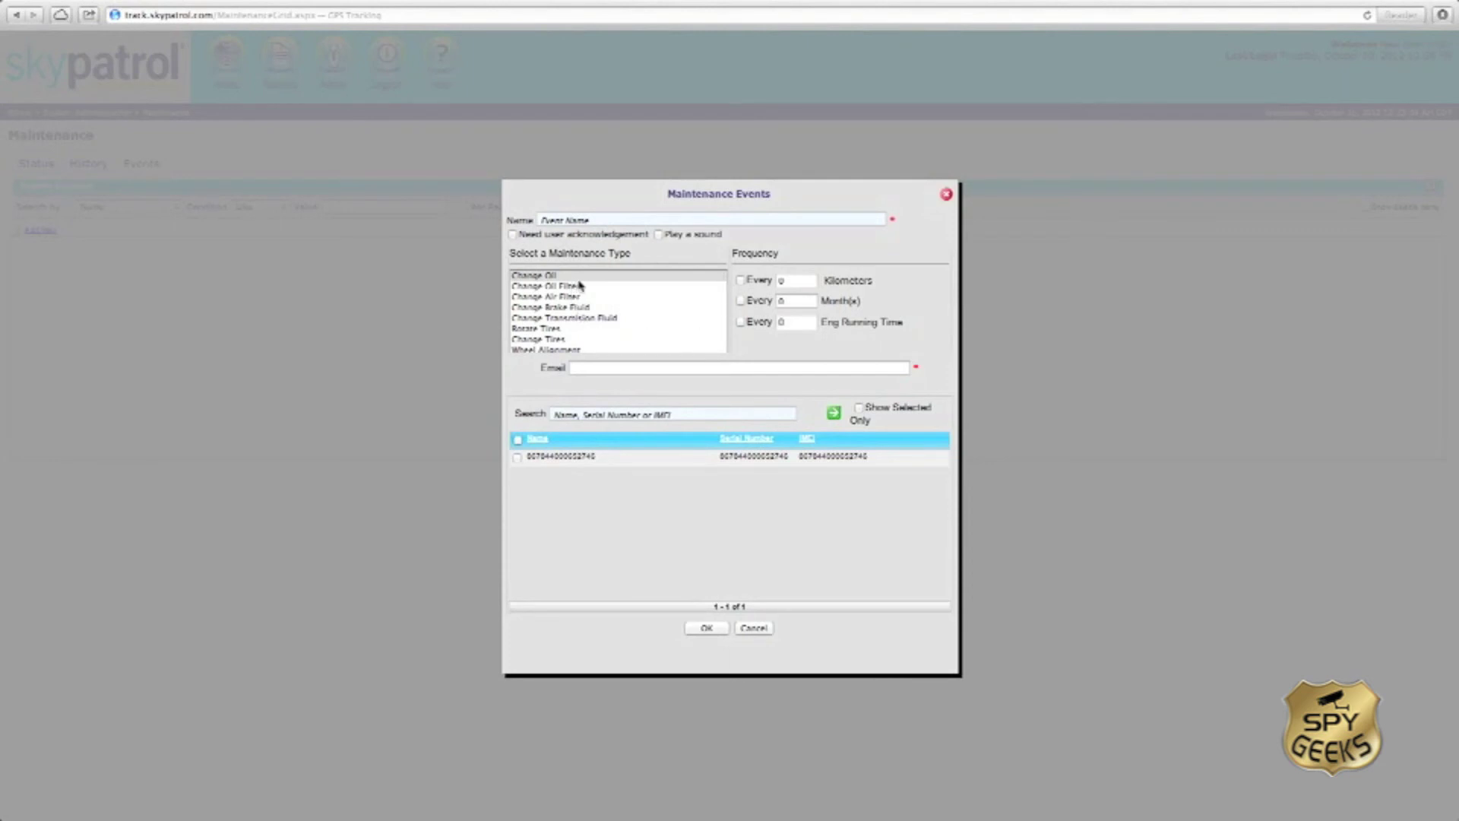
scroll(585, 329, down, 2)
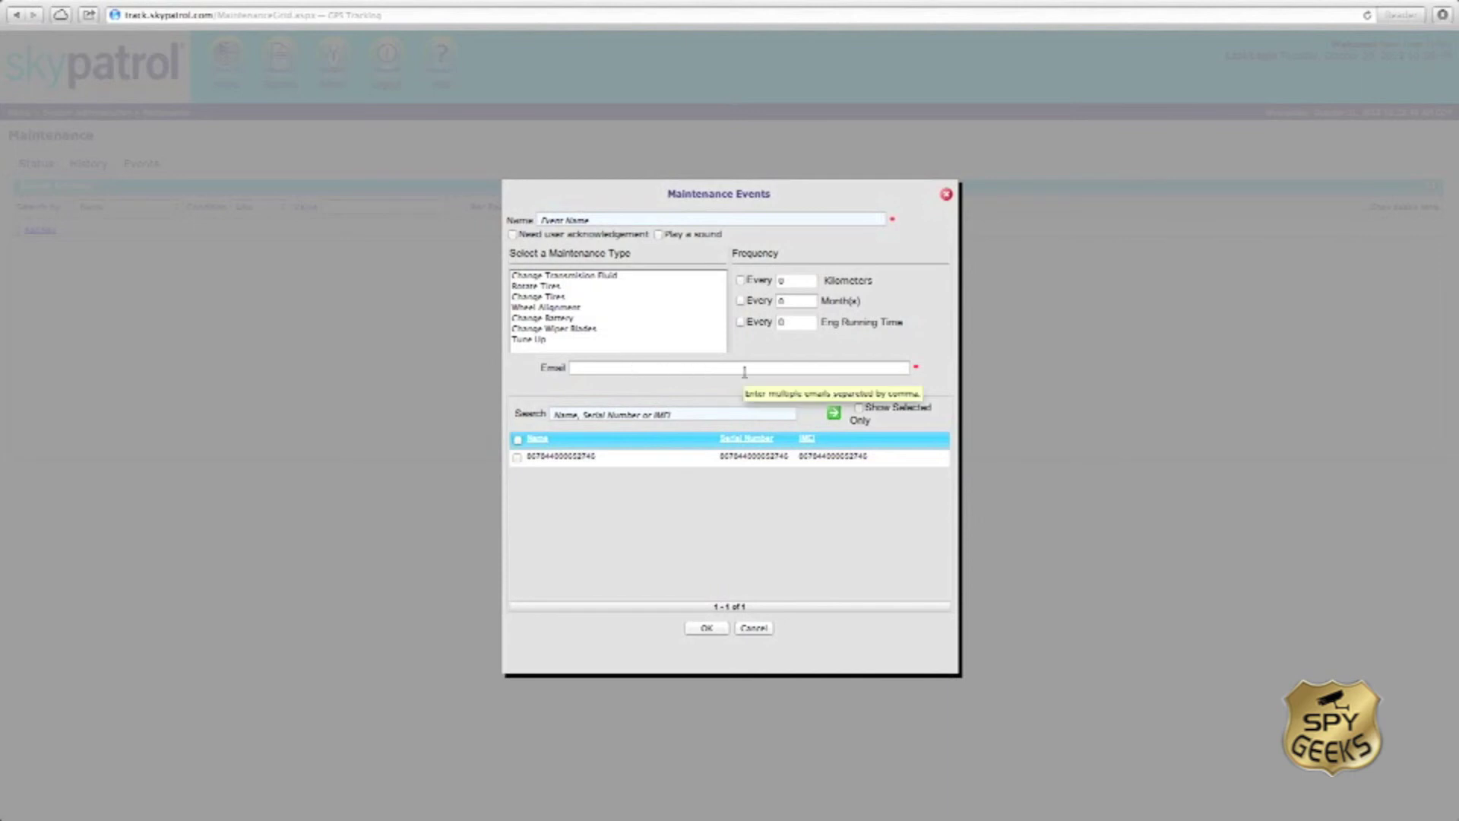
click(753, 629)
Step: View the Day at the pump fuel log page, then return to Admin without saving
click(332, 67)
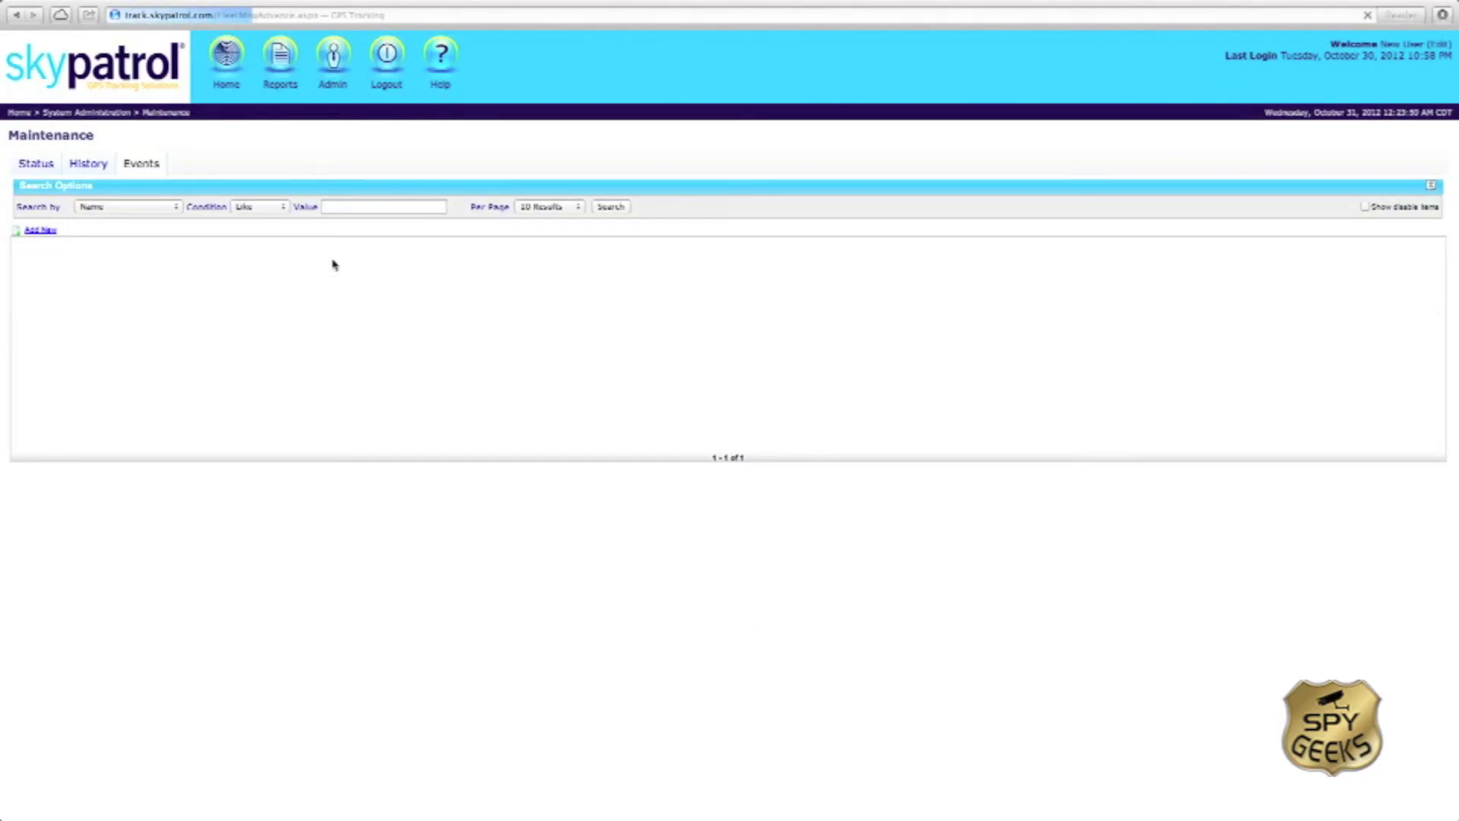
click(215, 185)
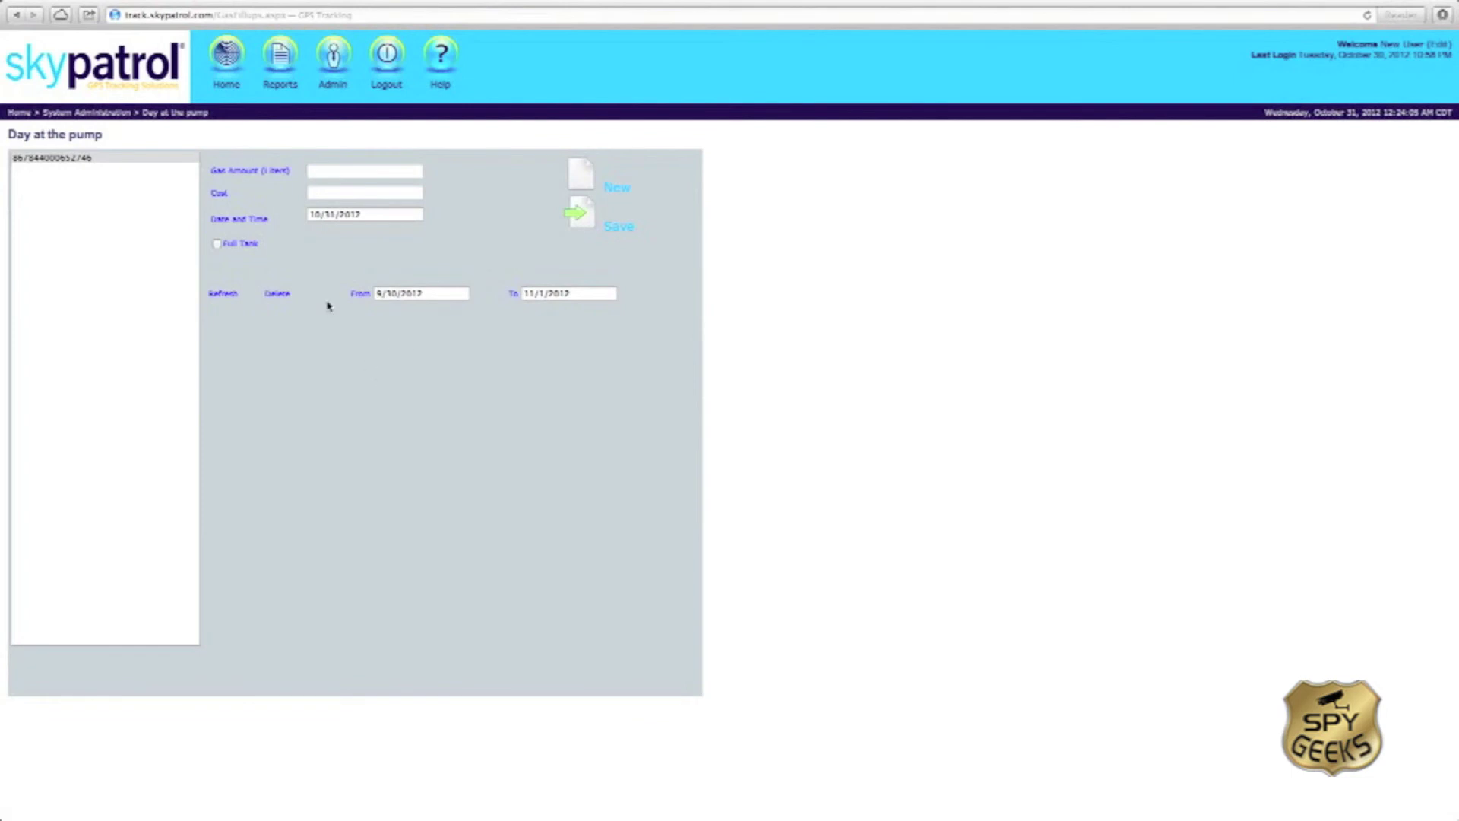
click(338, 63)
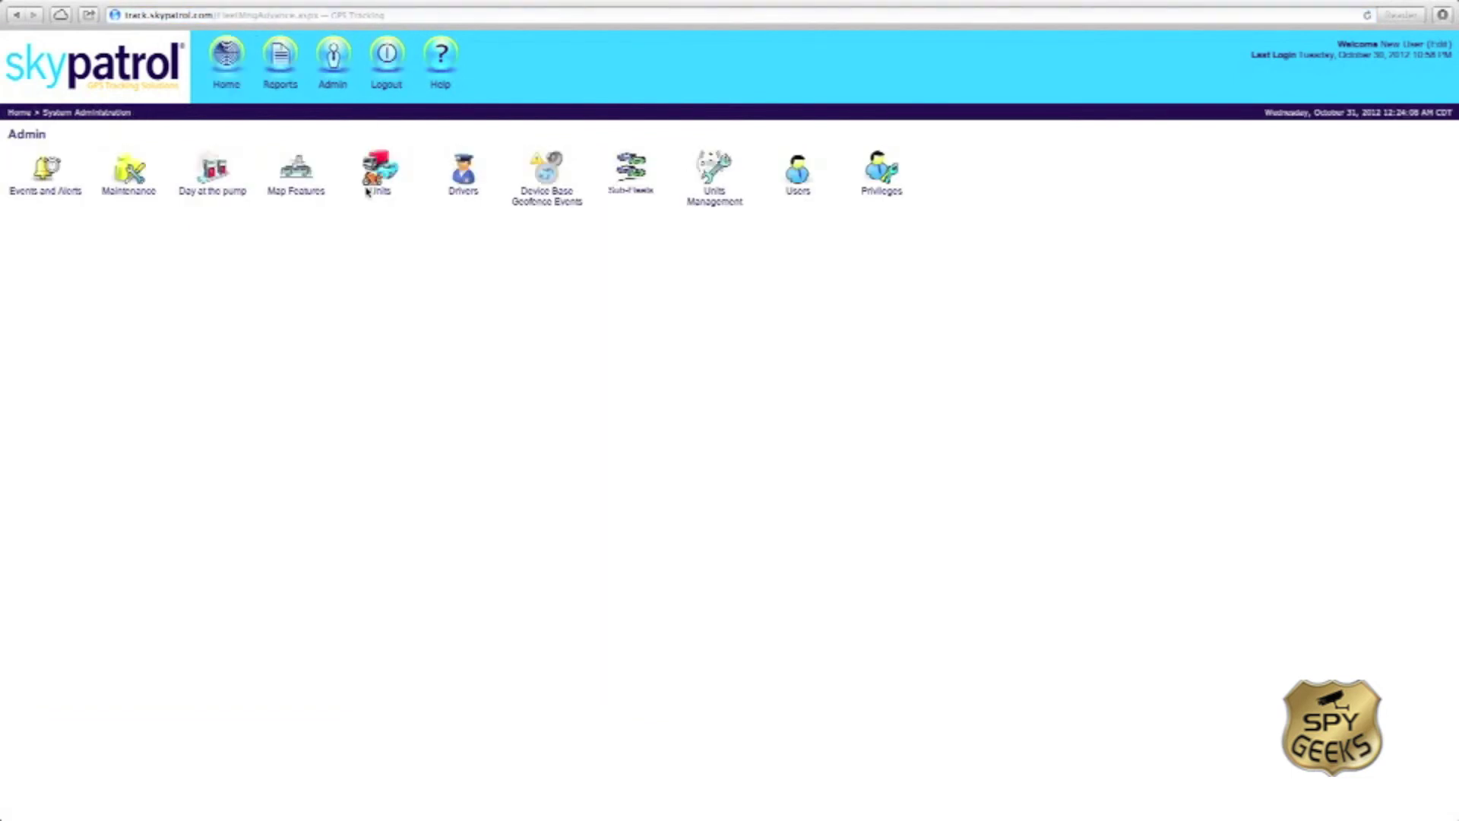
click(471, 196)
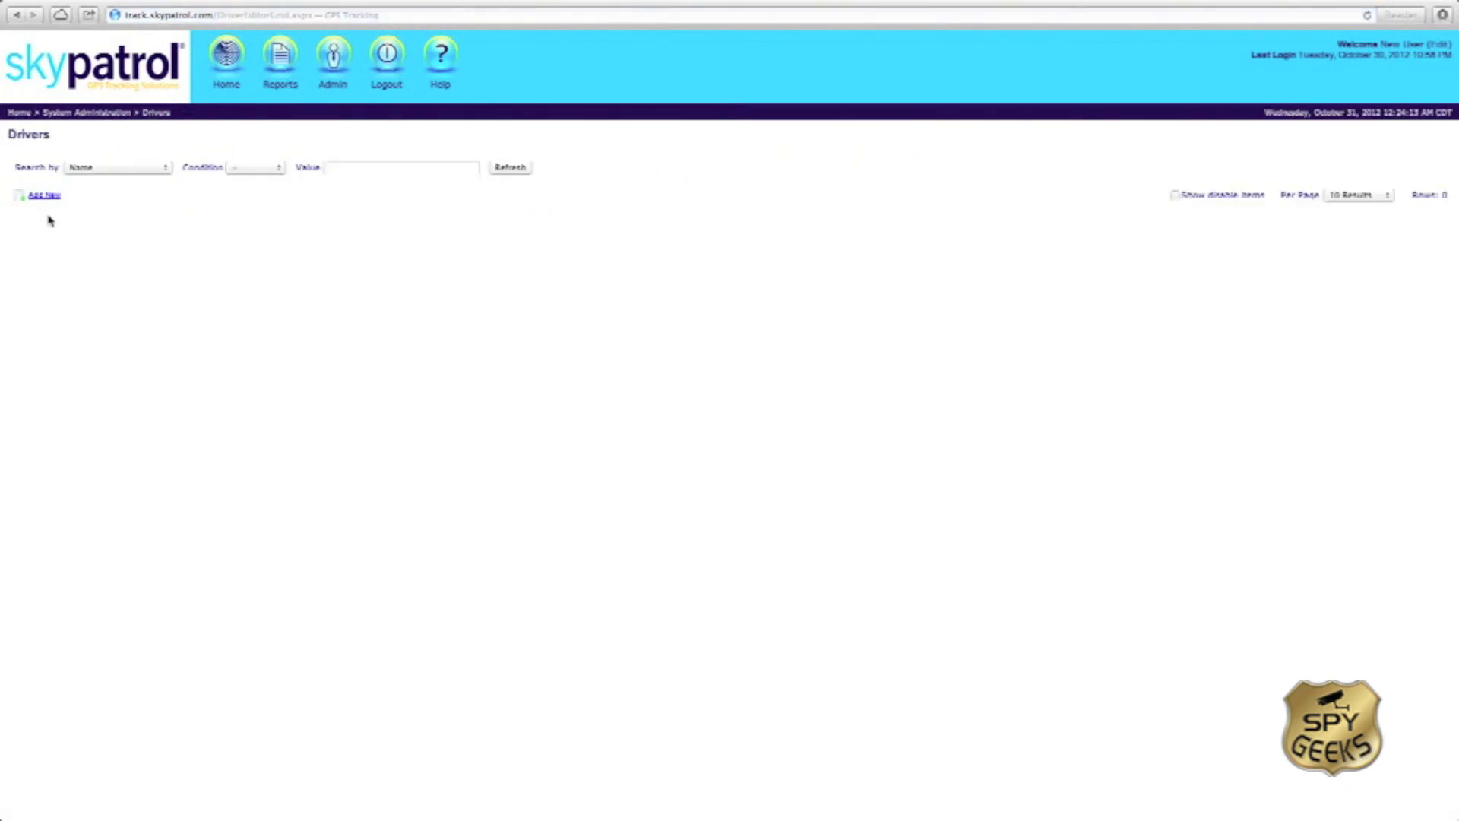
click(47, 196)
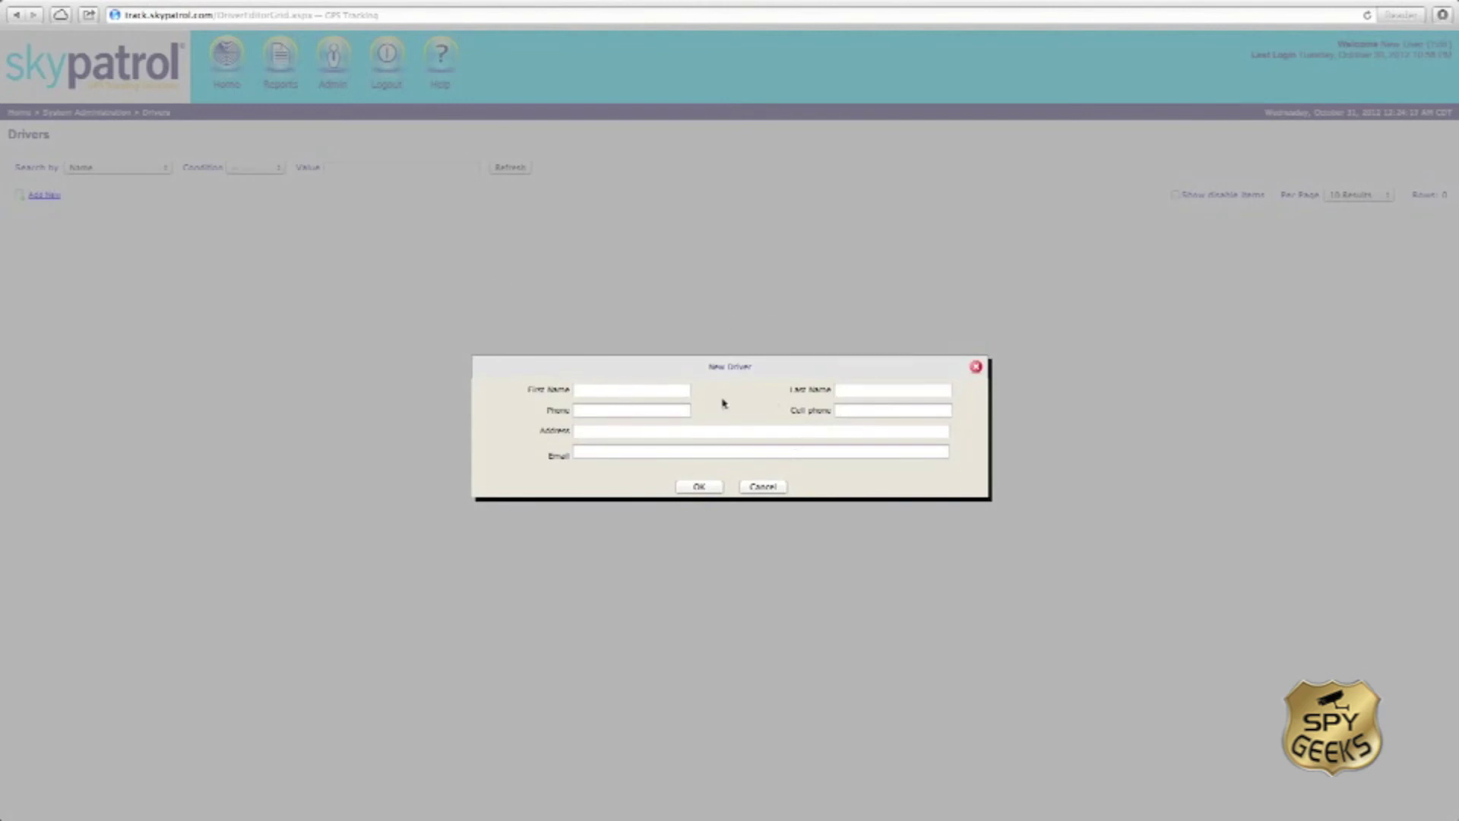
click(755, 490)
click(343, 72)
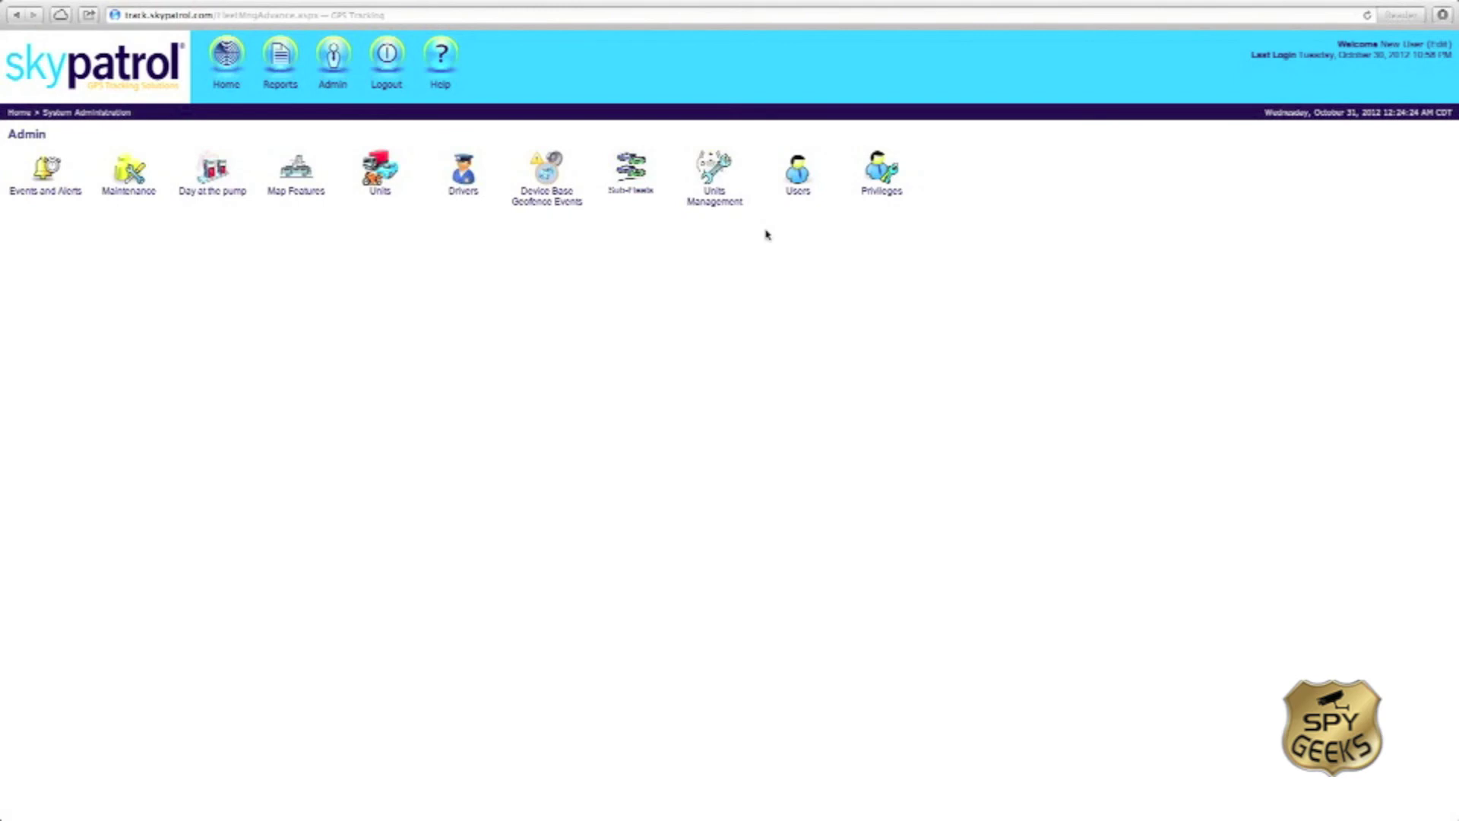
click(711, 204)
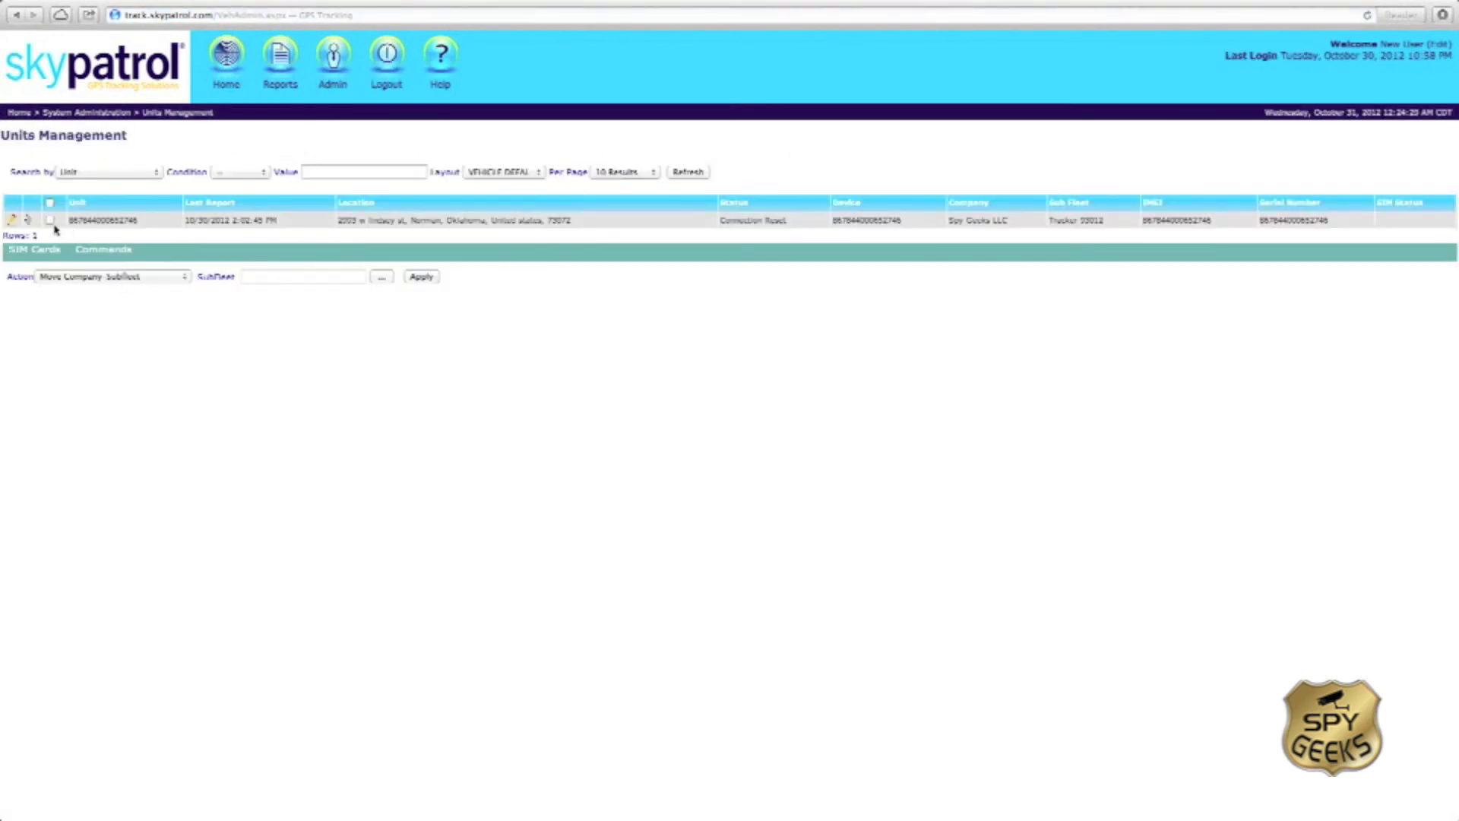
click(12, 221)
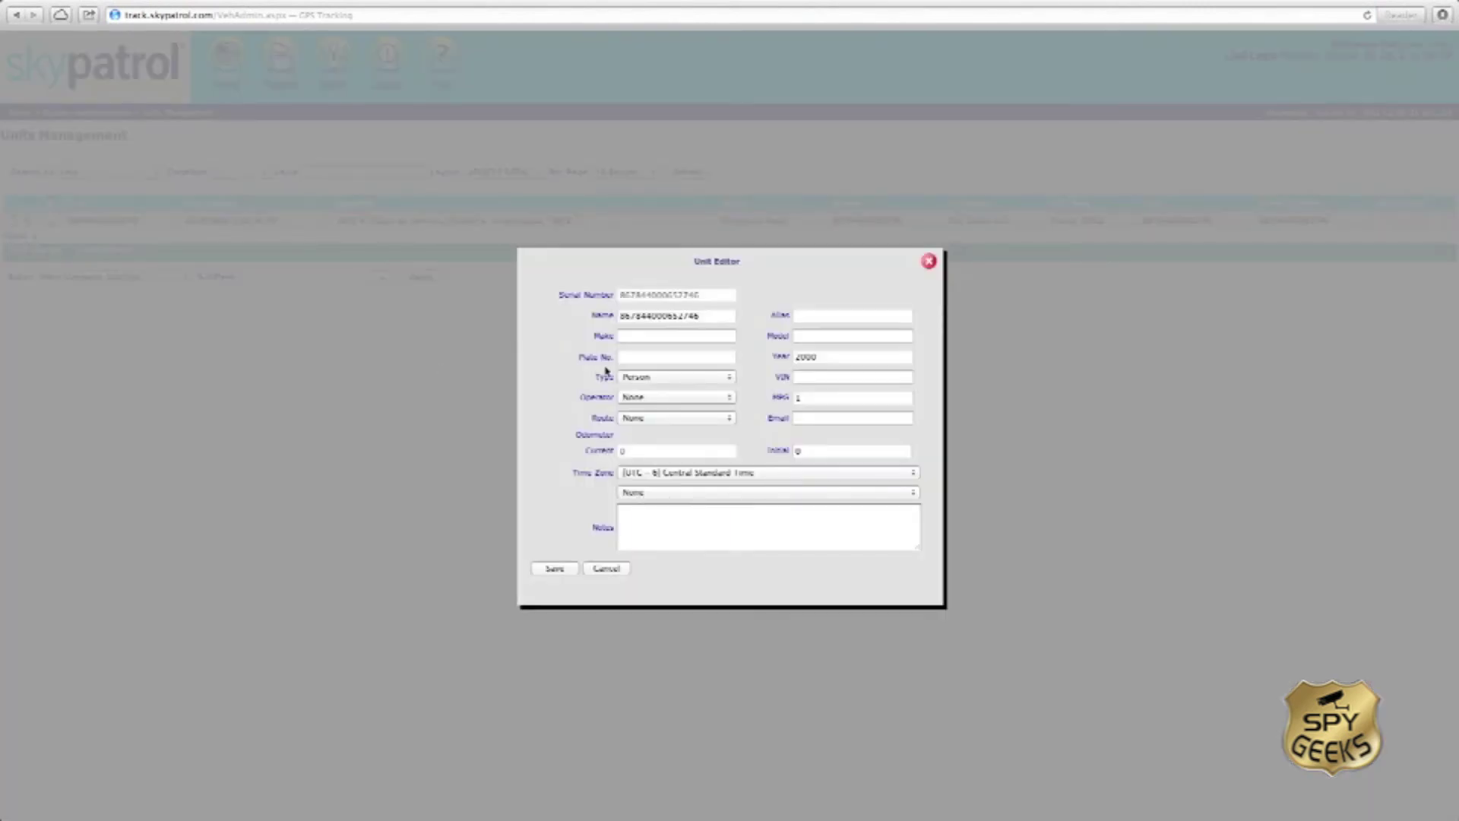
click(712, 398)
click(715, 399)
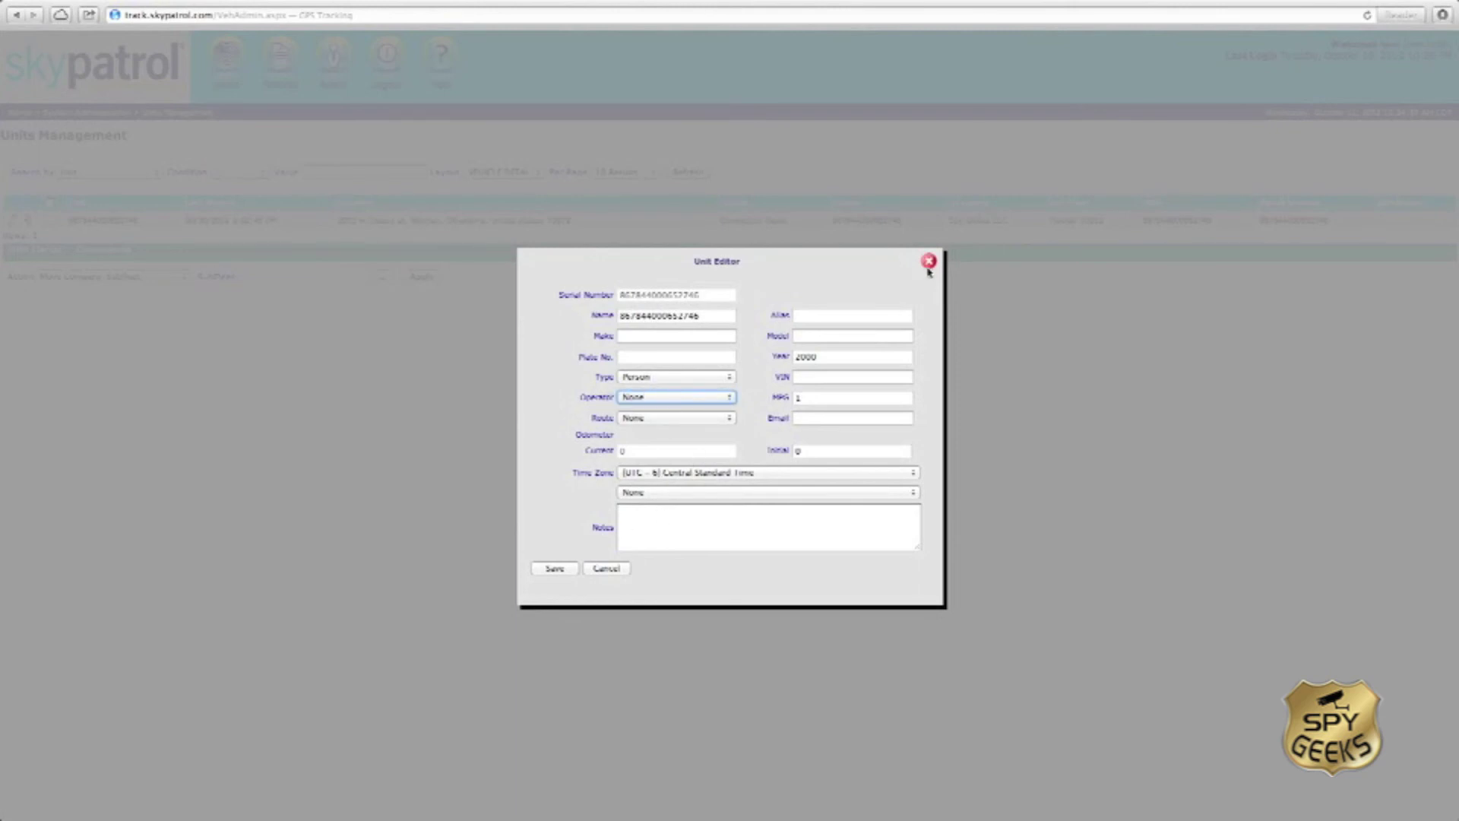
click(667, 557)
click(605, 570)
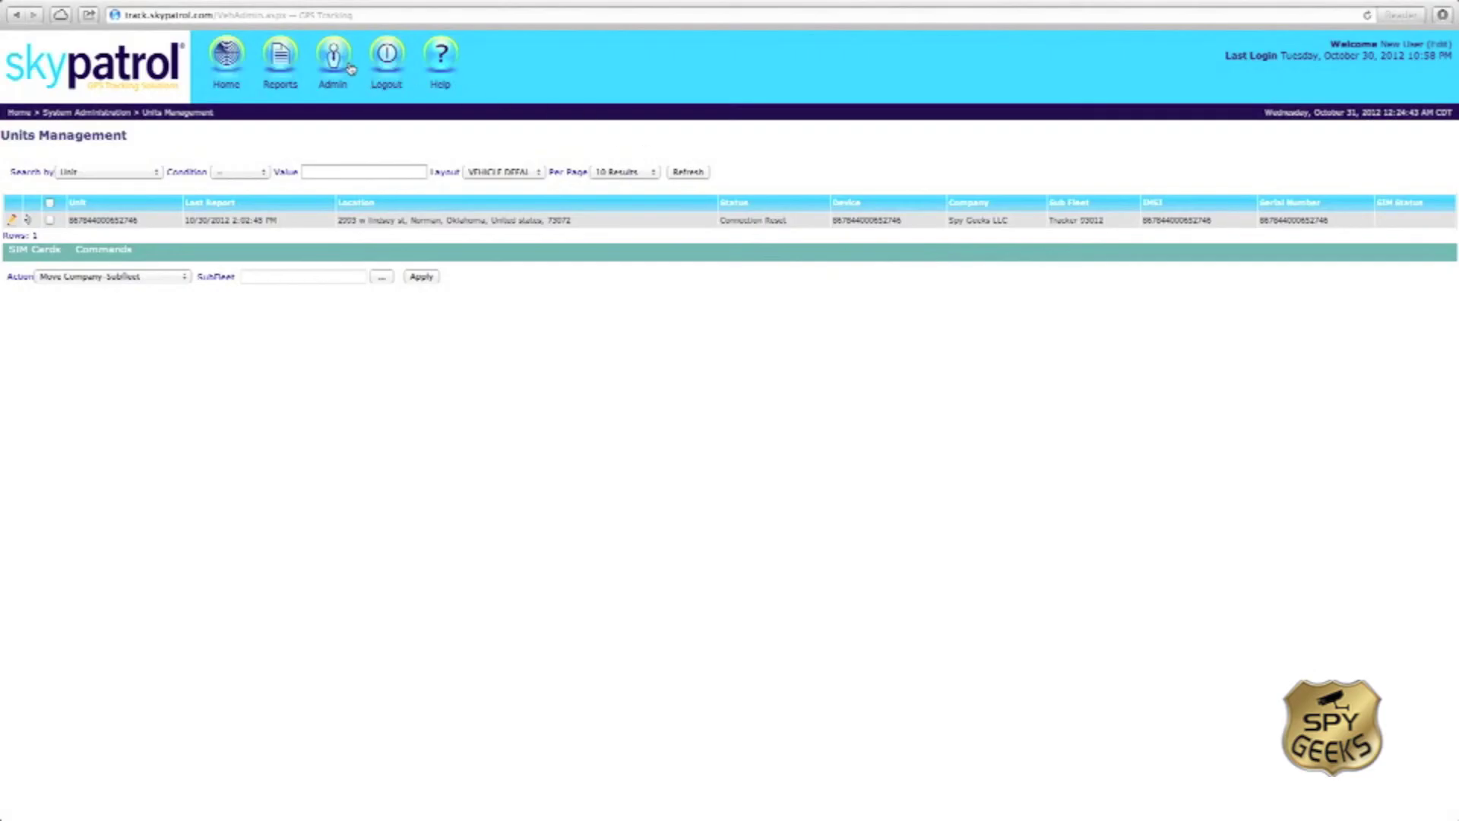
click(335, 76)
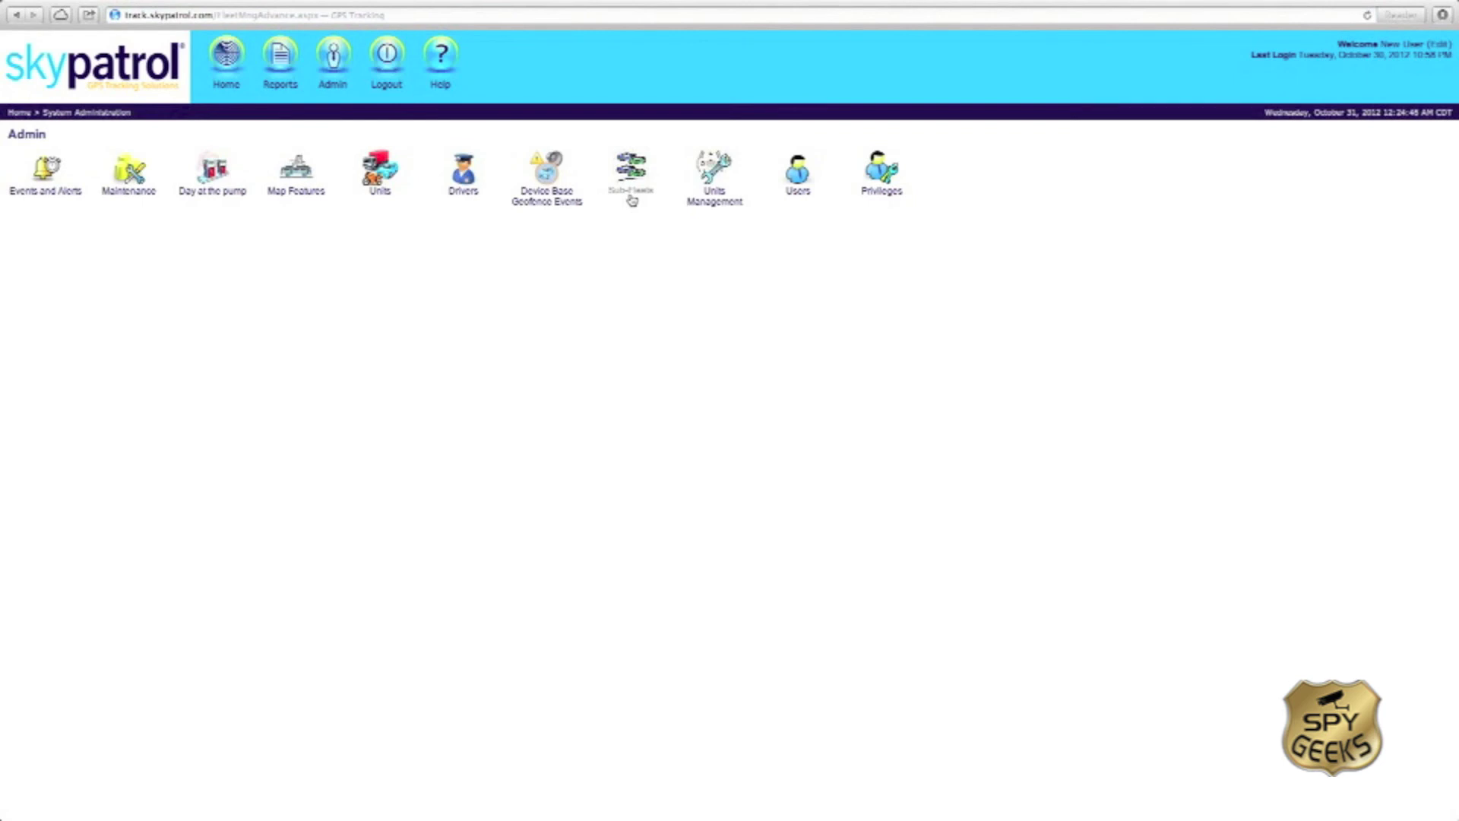
click(630, 190)
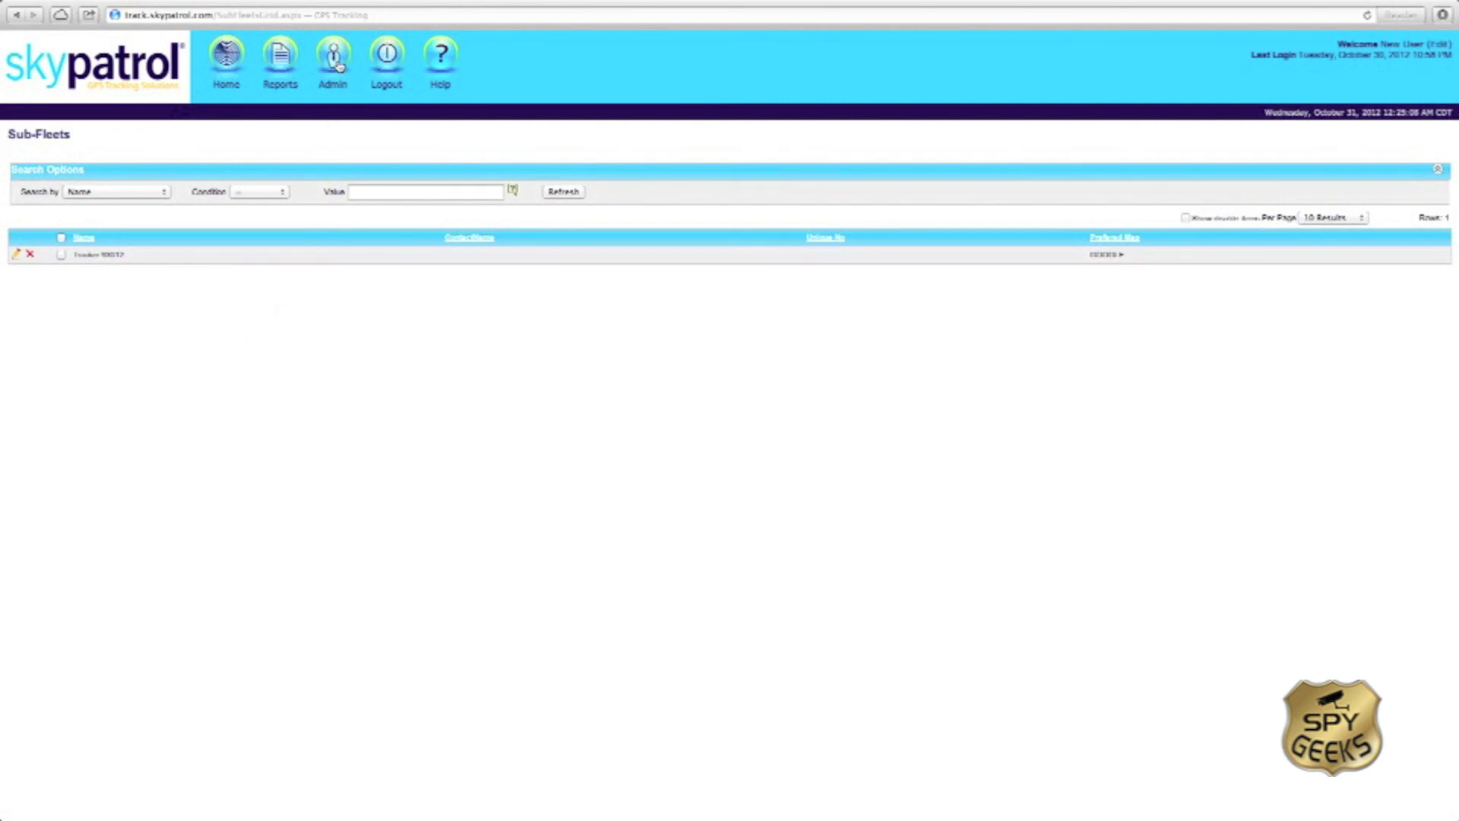
click(339, 66)
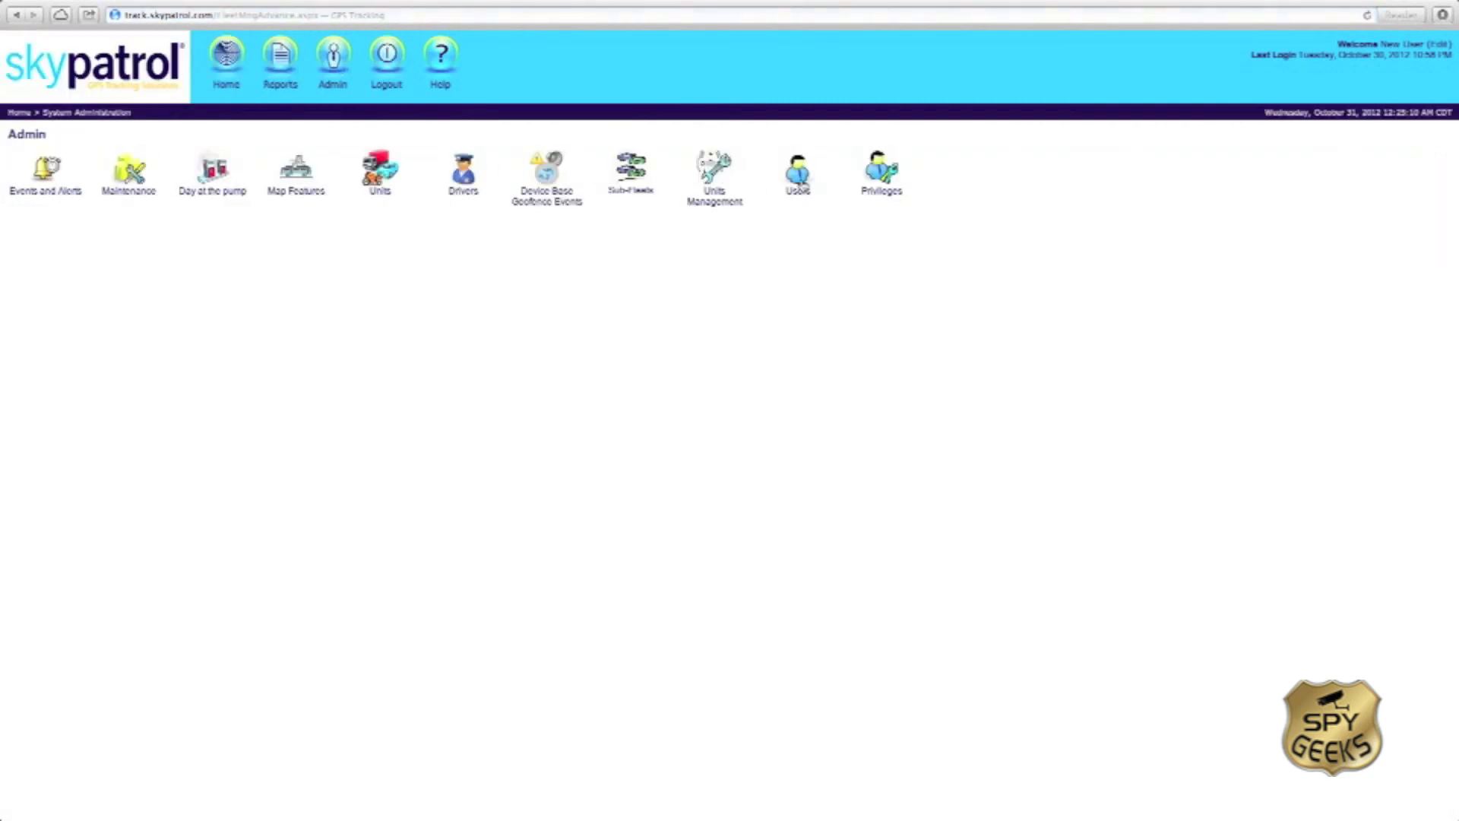
click(802, 184)
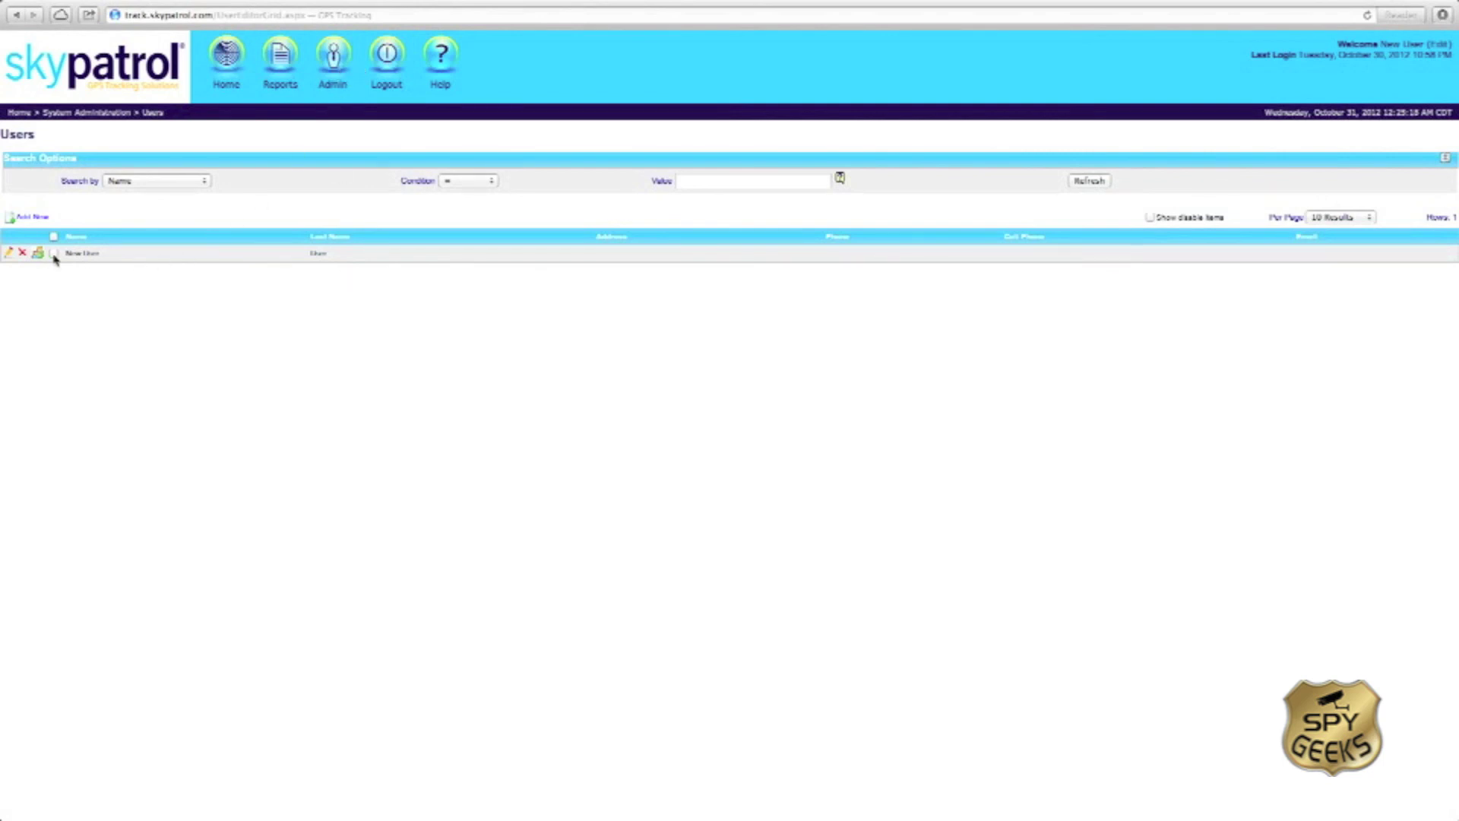
click(29, 218)
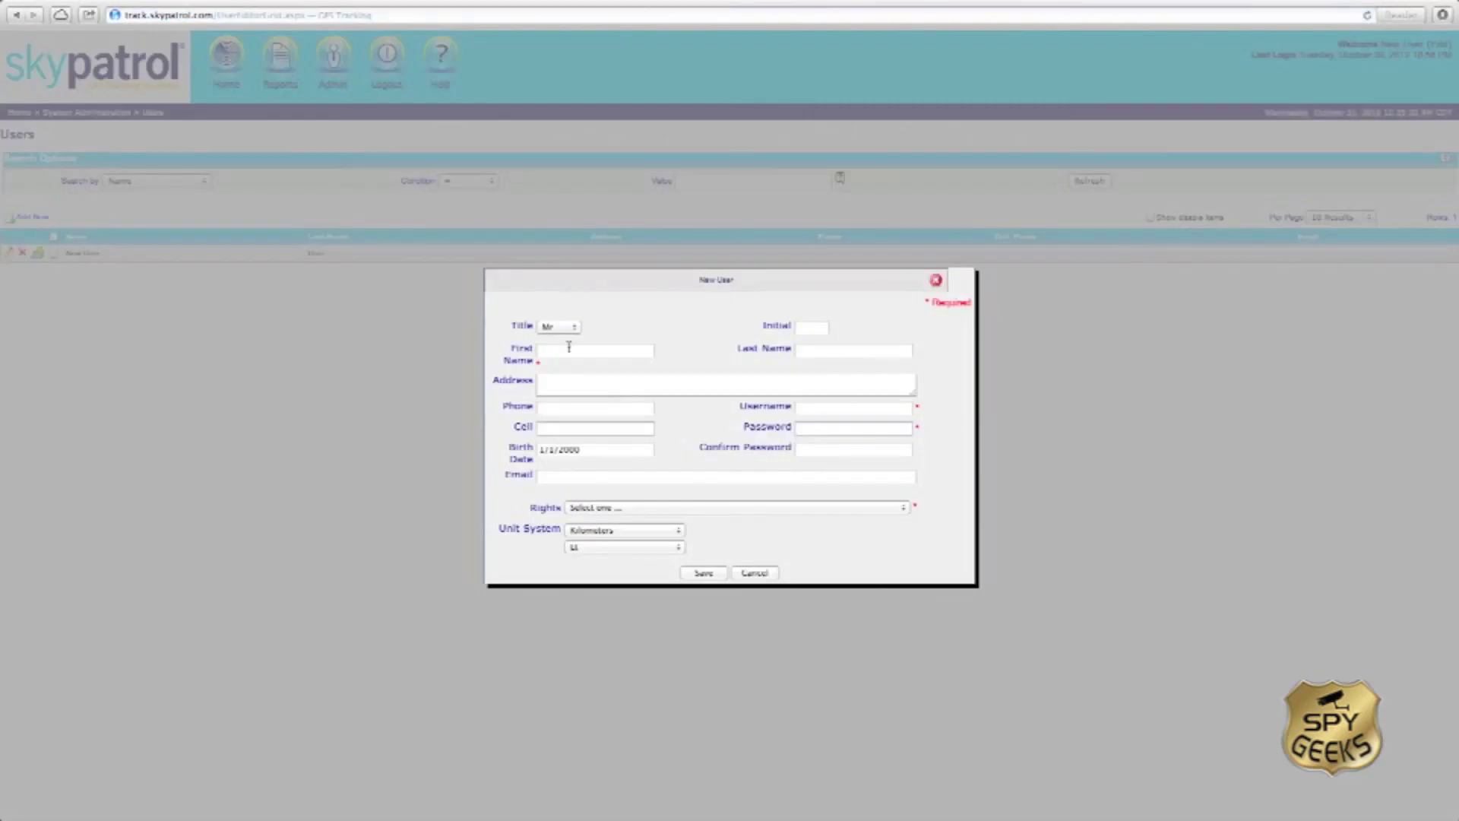
click(687, 510)
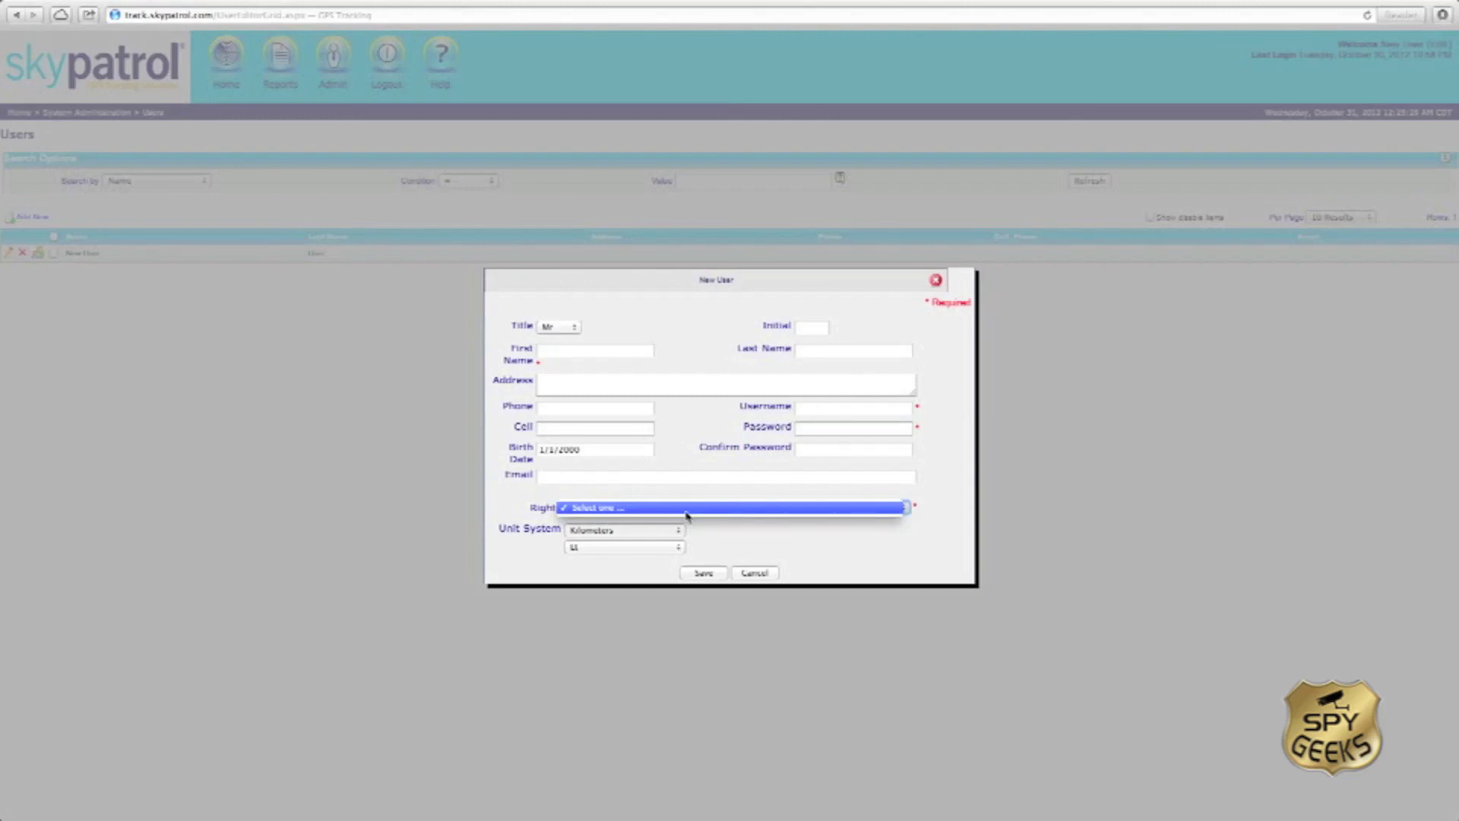
click(687, 512)
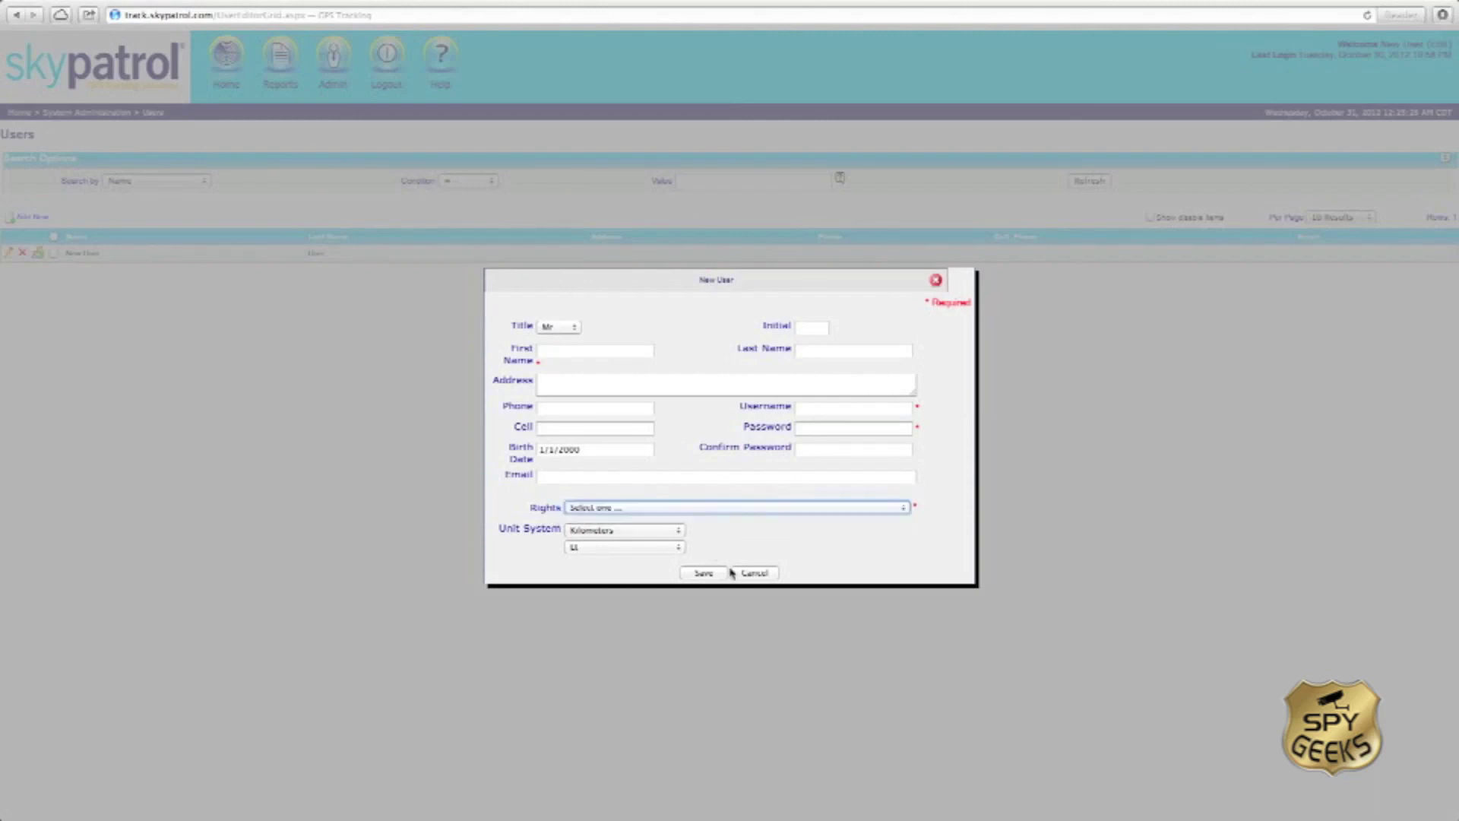
click(395, 70)
click(338, 59)
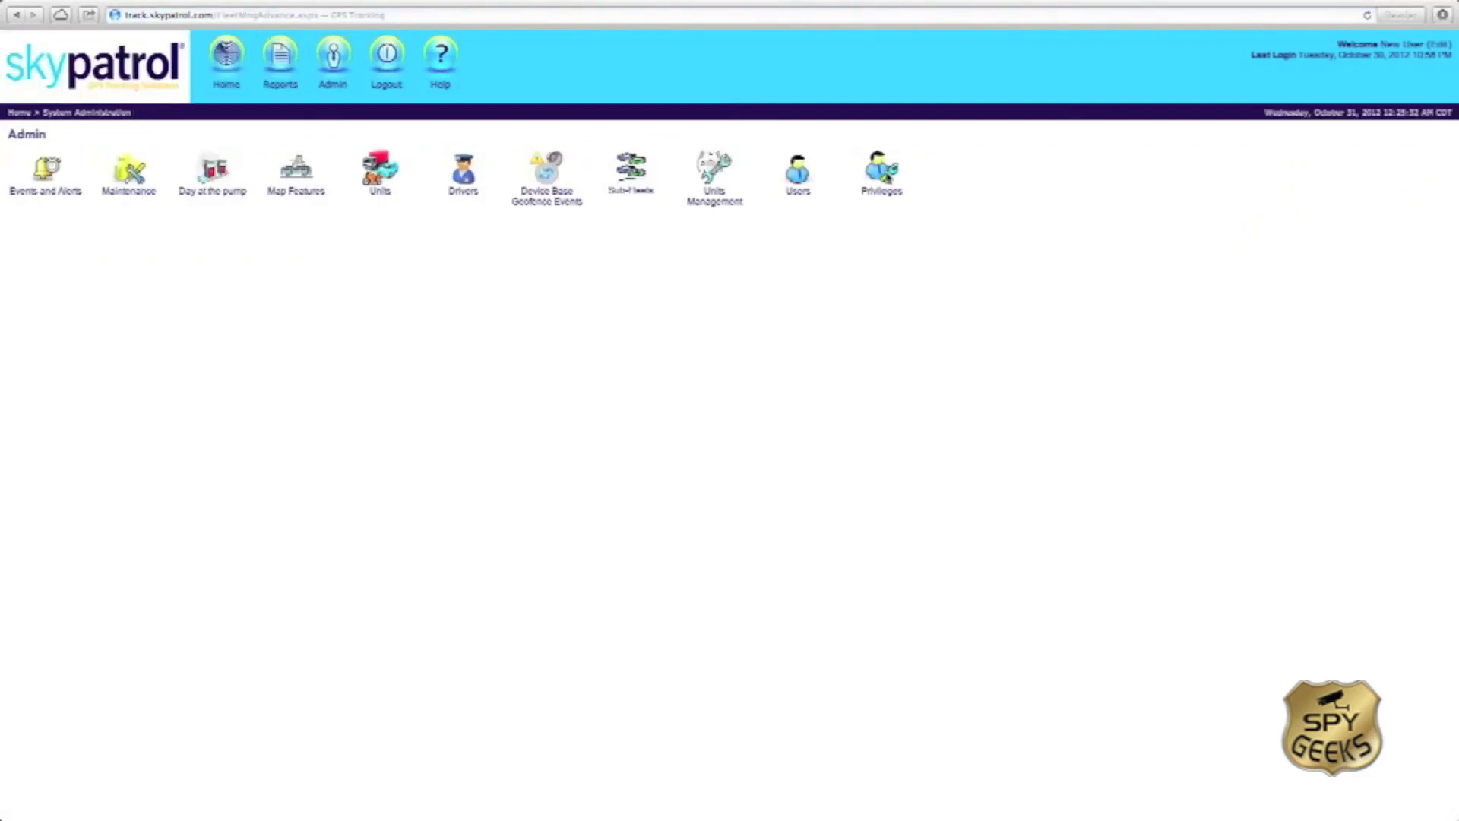
Step: Open Privileges to show the New Right Group's module permissions and report options
click(882, 195)
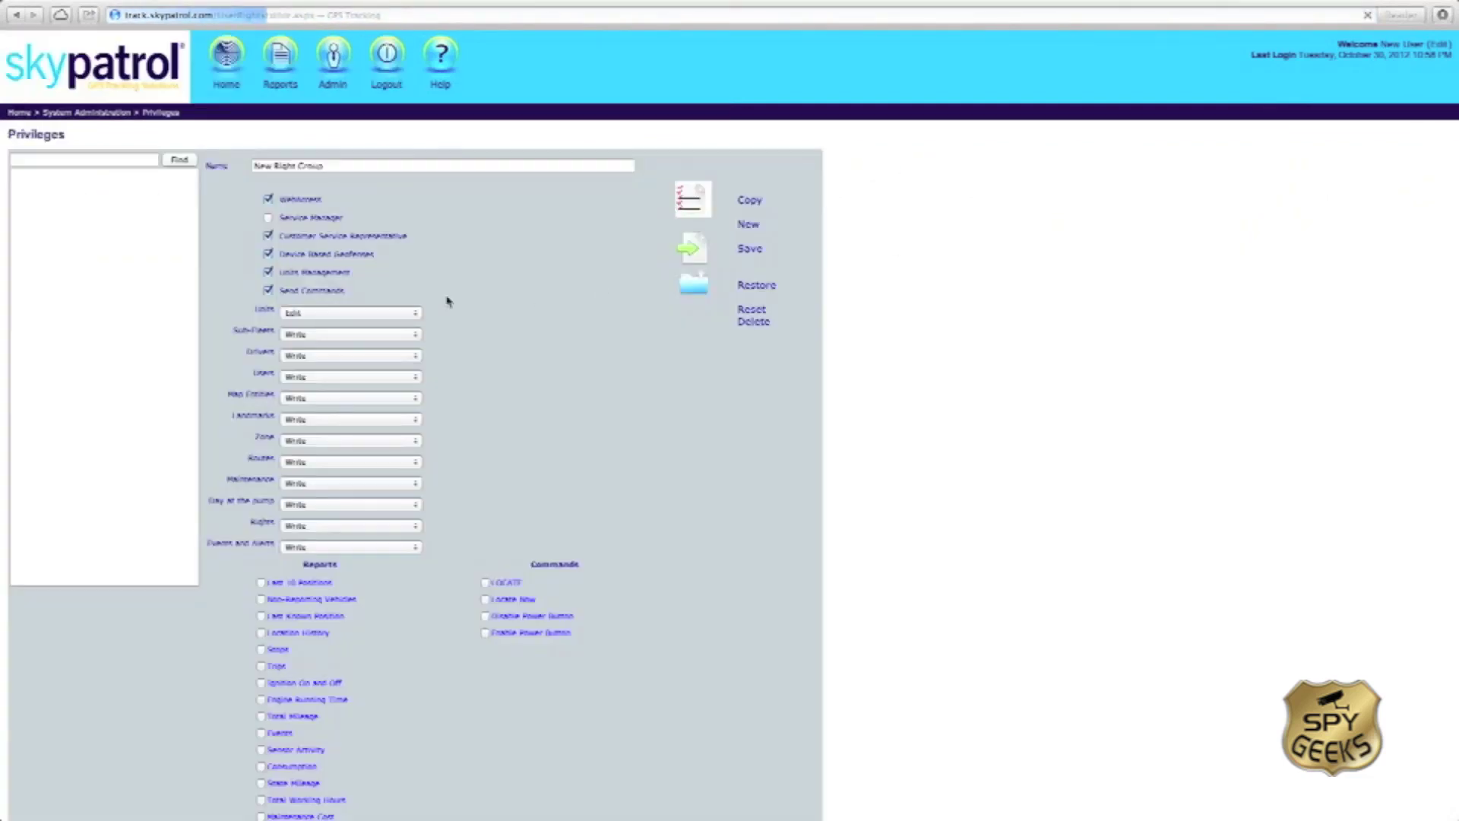